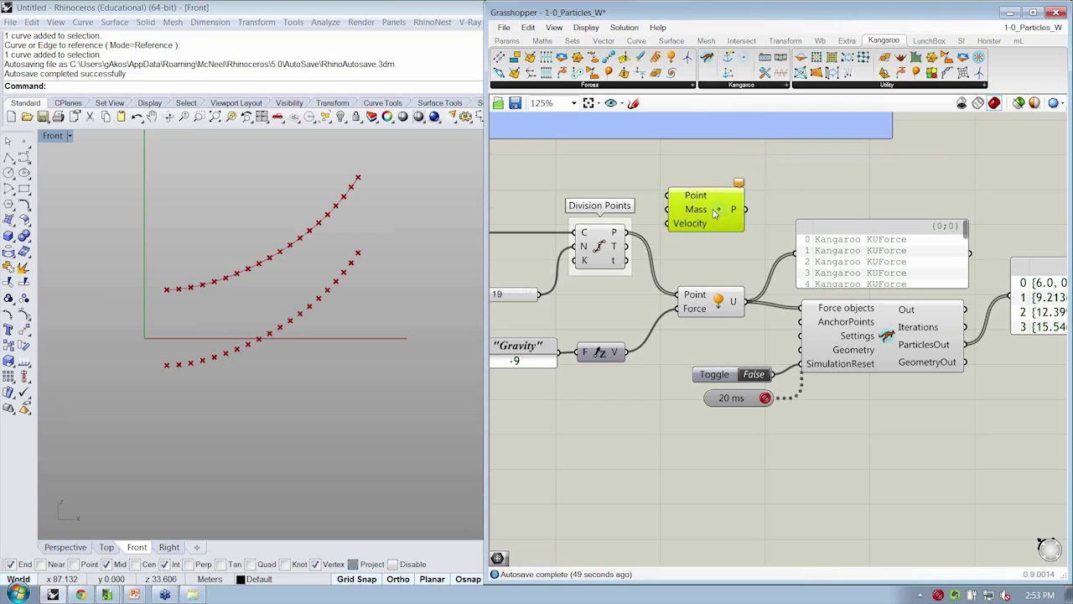
# Shift the Kangaroo solver group right of the new particle component and set the toggle to True
pyautogui.scroll(-2, 855, 300)
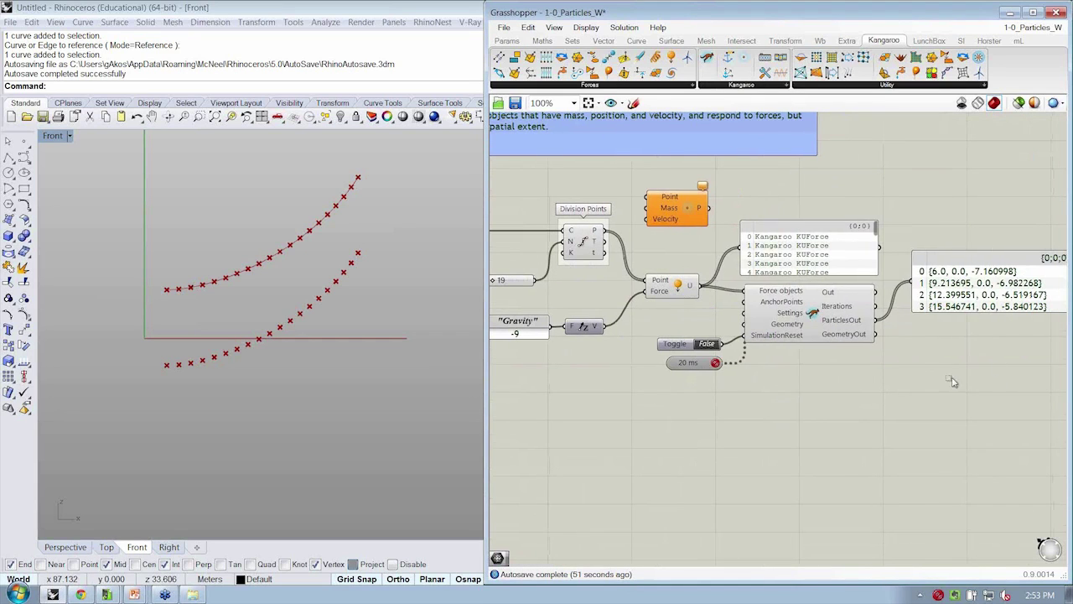
pyautogui.moveTo(948, 378); pyautogui.dragTo(653, 181)
pyautogui.click(724, 216)
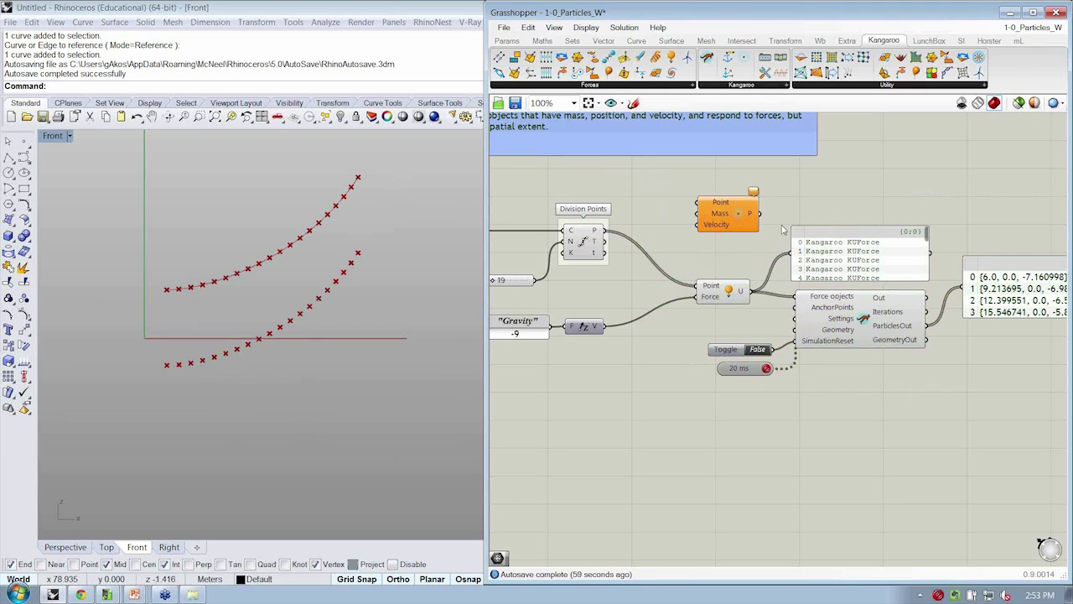
pyautogui.click(760, 349)
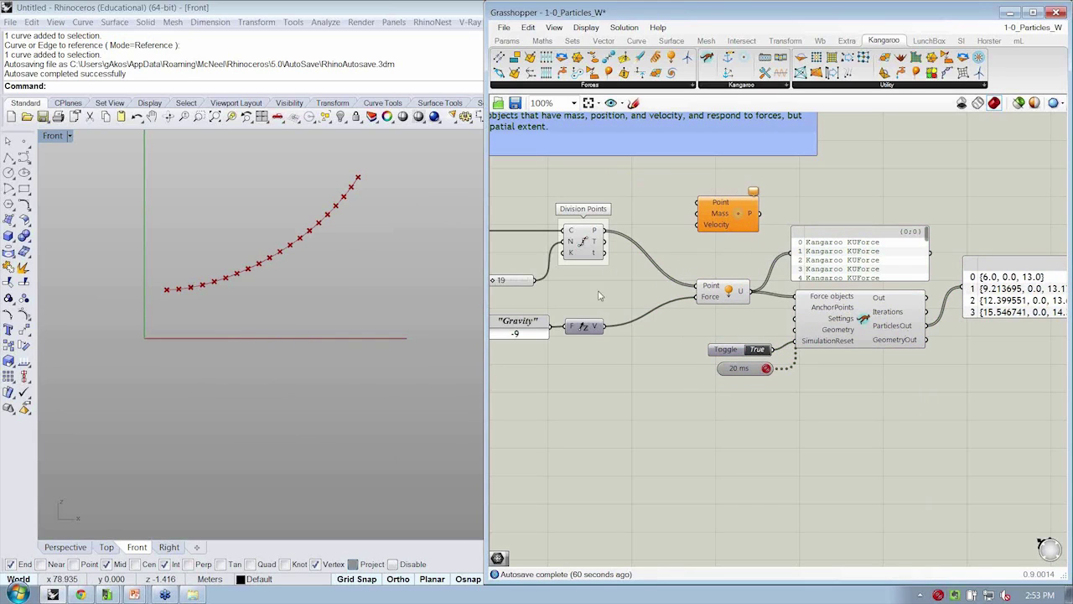
# Wire Division Points' P output into the particle component's Point input and nudge the component
pyautogui.scroll(1, 624, 222)
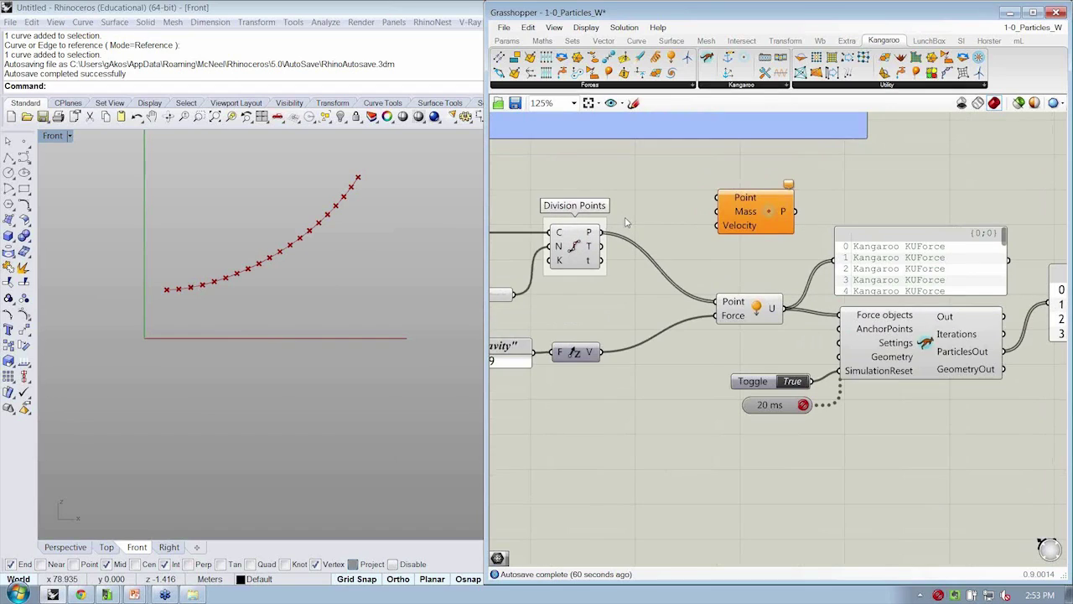
pyautogui.moveTo(601, 233); pyautogui.dragTo(728, 198)
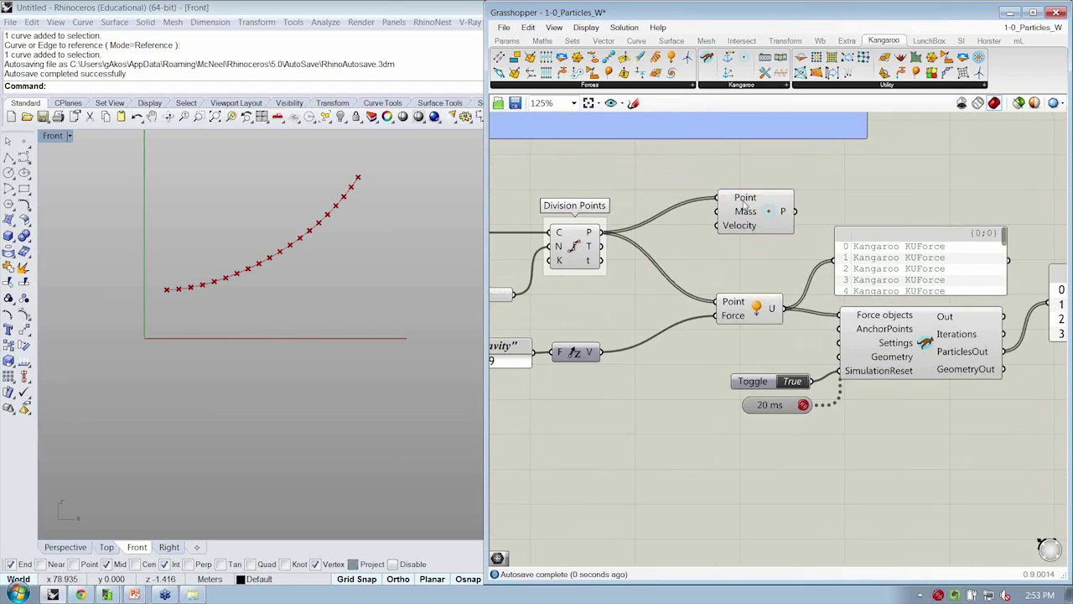
pyautogui.moveTo(744, 216)
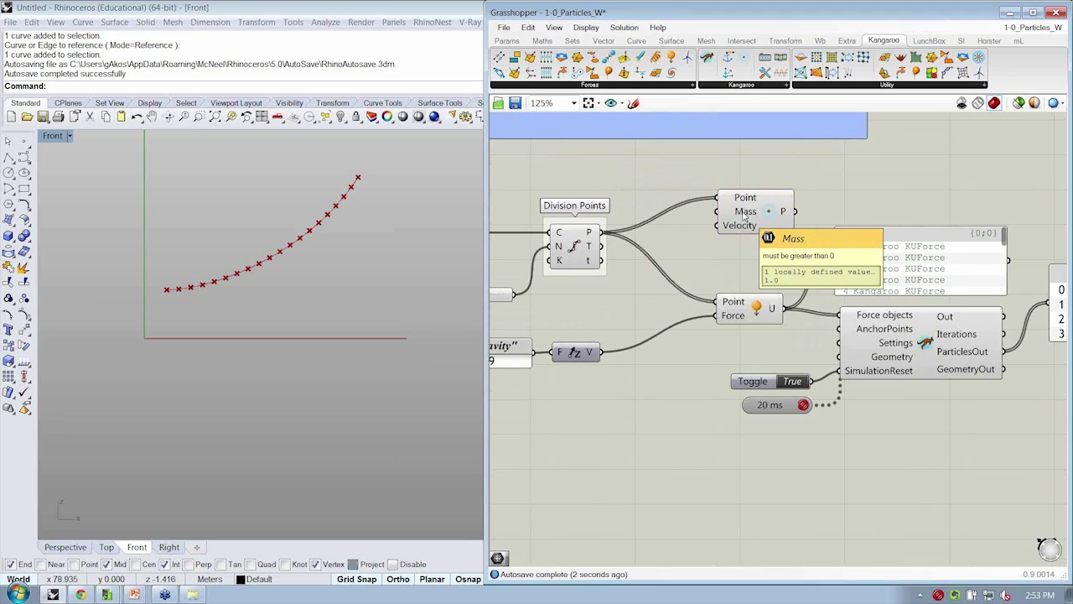
pyautogui.moveTo(744, 217); pyautogui.dragTo(780, 183)
# Move the particle component aside and place a new Panel from Params > Input
pyautogui.click(688, 151)
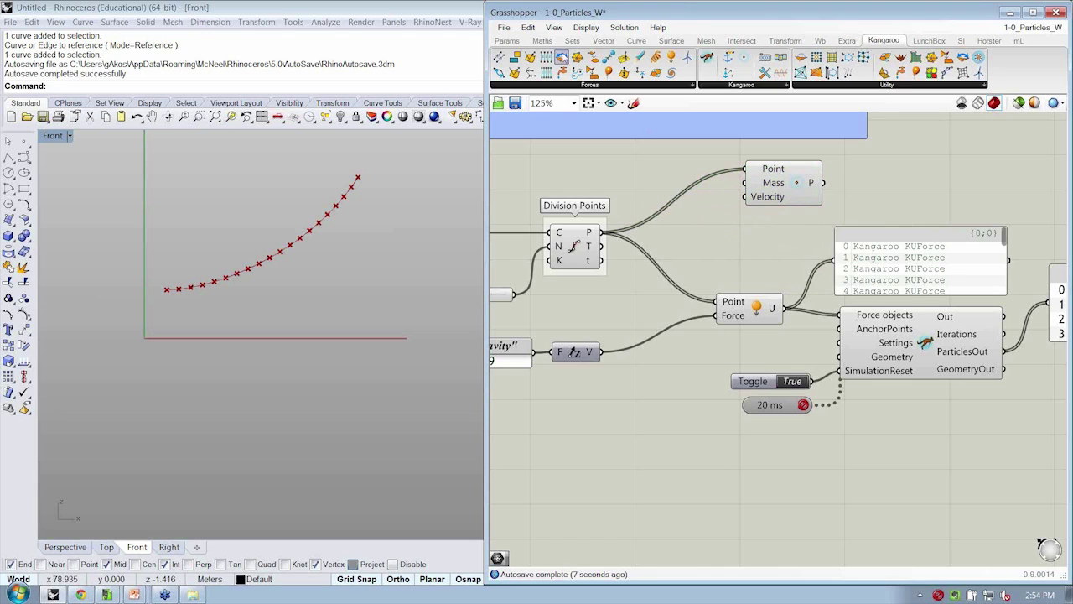
pyautogui.click(506, 41)
pyautogui.moveTo(646, 73); pyautogui.dragTo(718, 243)
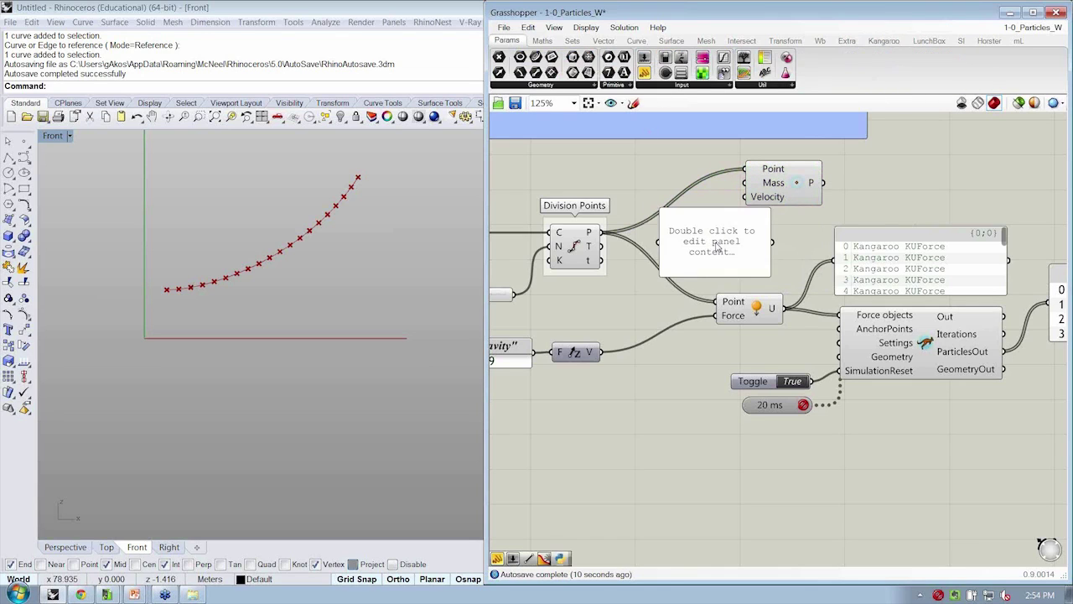
# Fill the panel with 1, 2, 3, 4 on separate lines, Multiline Data off, and narrow it
pyautogui.doubleClick(717, 243)
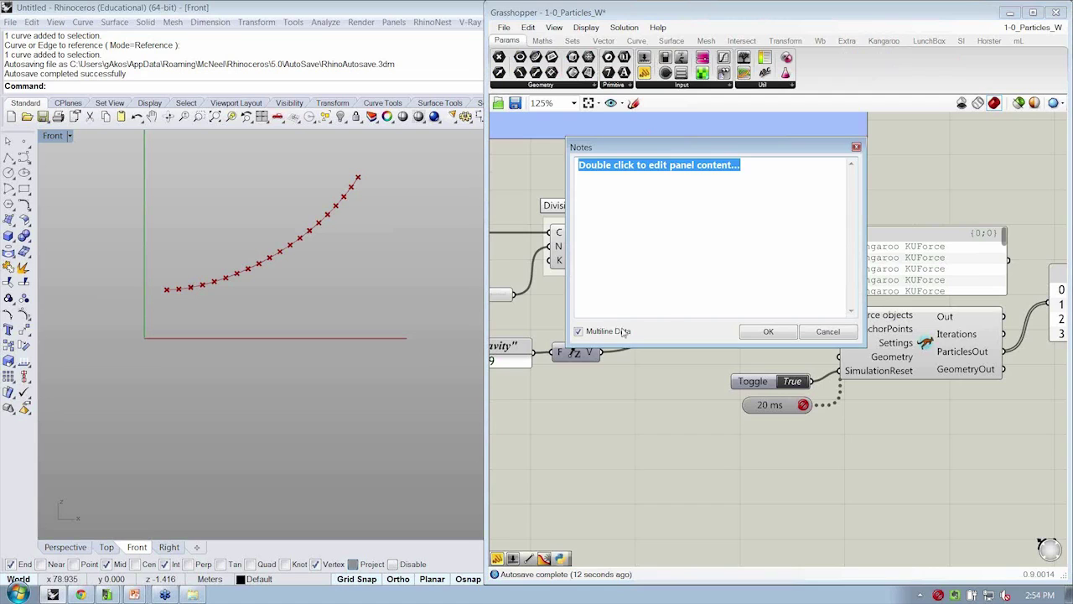
pyautogui.moveTo(723, 150); pyautogui.dragTo(503, 121)
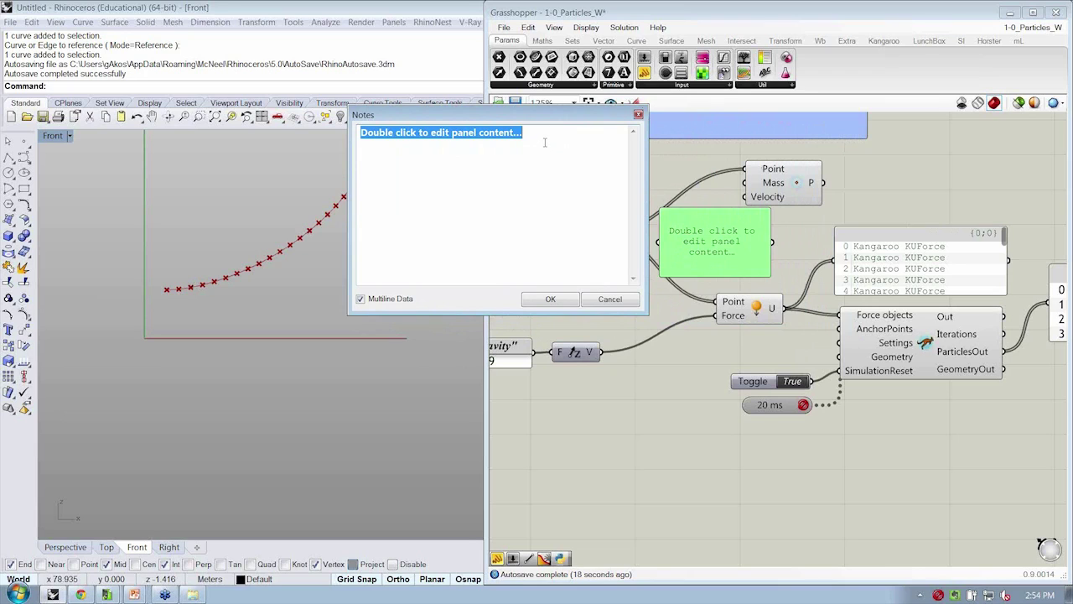
pyautogui.click(361, 300)
pyautogui.write('1')
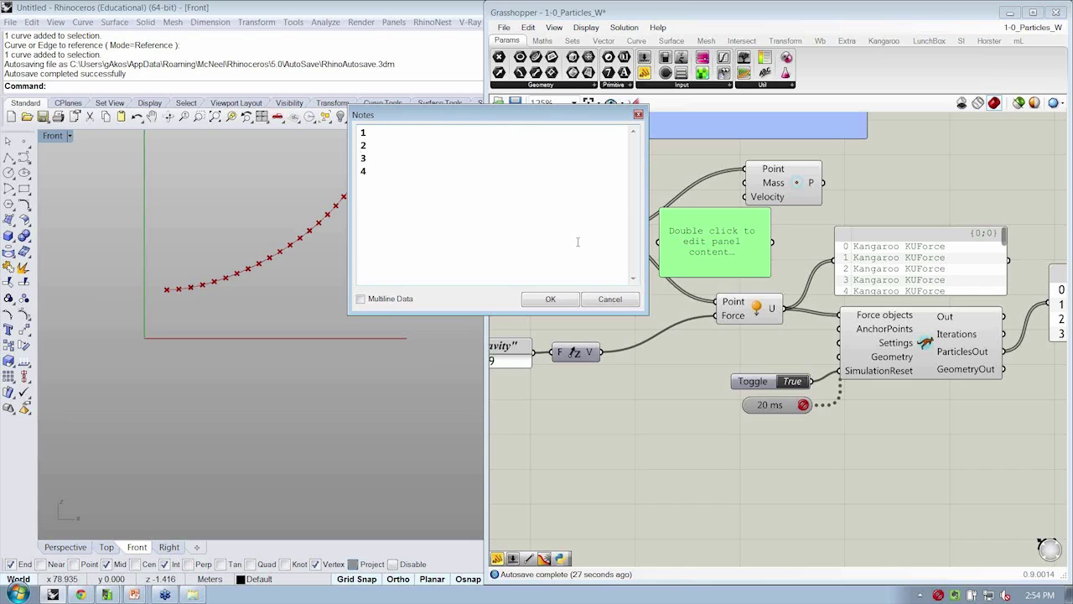
pyautogui.click(567, 302)
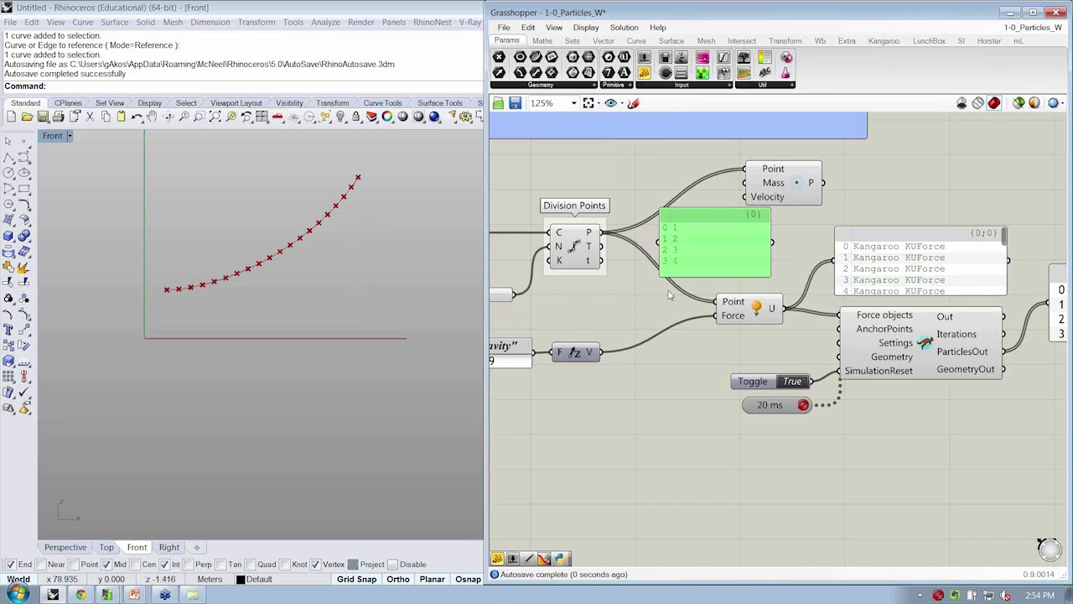
pyautogui.moveTo(771, 262); pyautogui.dragTo(725, 256)
# Give the values panel a larger font and enlarge it so all four rows show
pyautogui.rightClick(709, 253)
pyautogui.moveTo(751, 425)
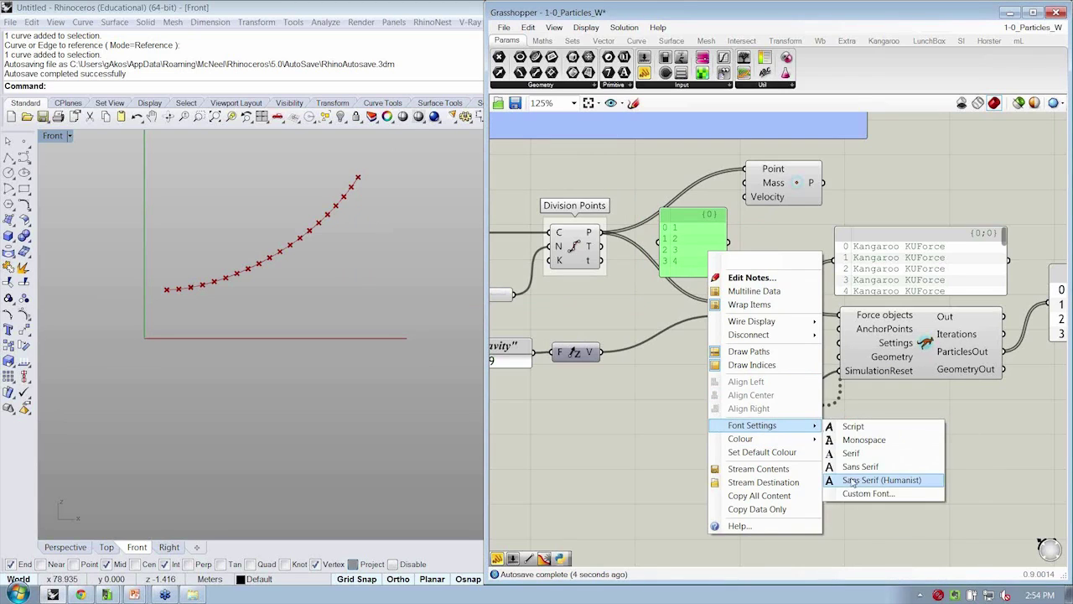
pyautogui.click(887, 479)
pyautogui.moveTo(725, 276)
pyautogui.mouseDown()
pyautogui.moveTo(726, 293)
pyautogui.moveTo(725, 275)
pyautogui.mouseUp()
pyautogui.moveTo(790, 186); pyautogui.dragTo(796, 182)
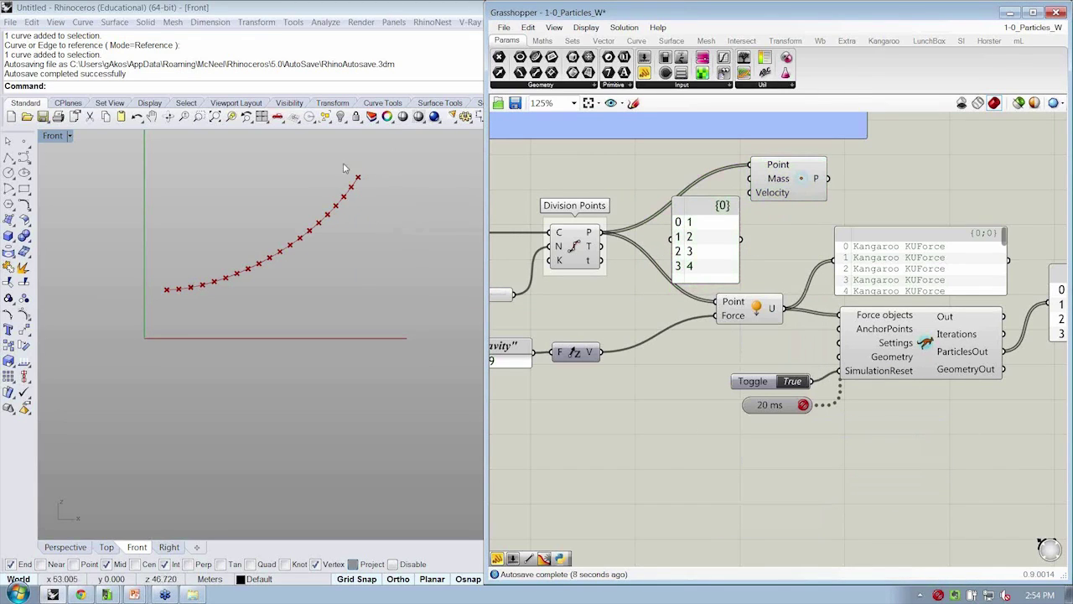
# Wire the panel into the particle's Mass input and route the force output to the list panel
pyautogui.moveTo(741, 239); pyautogui.dragTo(751, 181)
pyautogui.moveTo(775, 186)
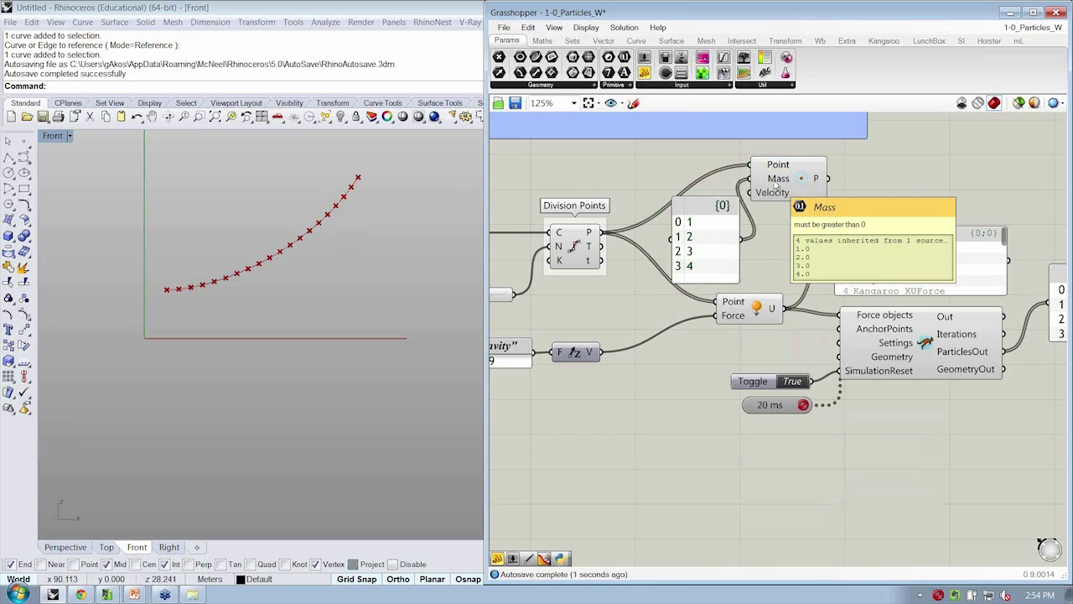
pyautogui.moveTo(827, 178); pyautogui.dragTo(835, 261)
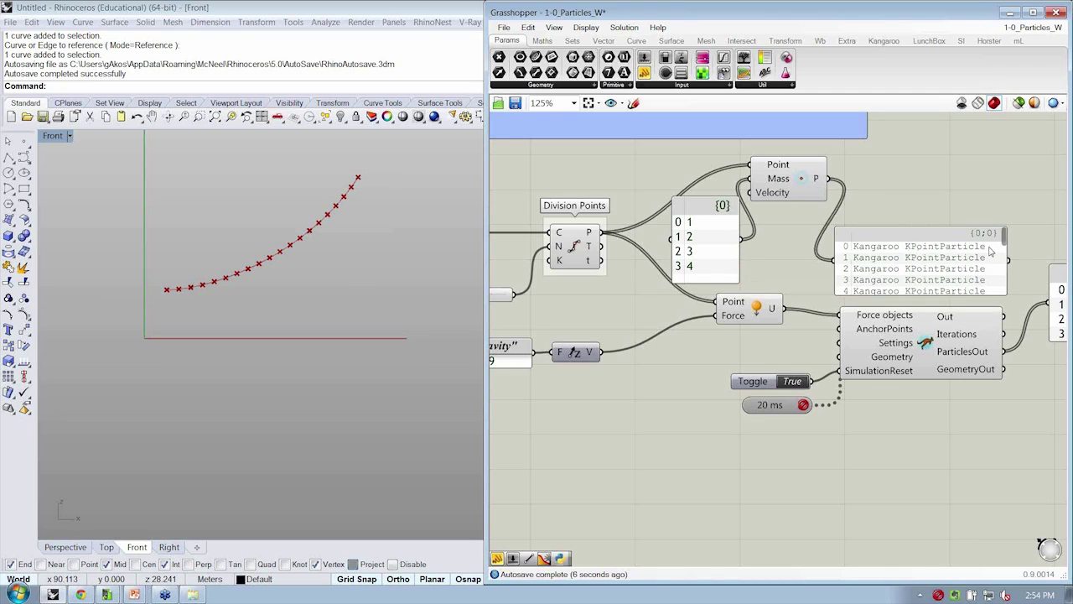
pyautogui.moveTo(772, 308); pyautogui.dragTo(835, 260)
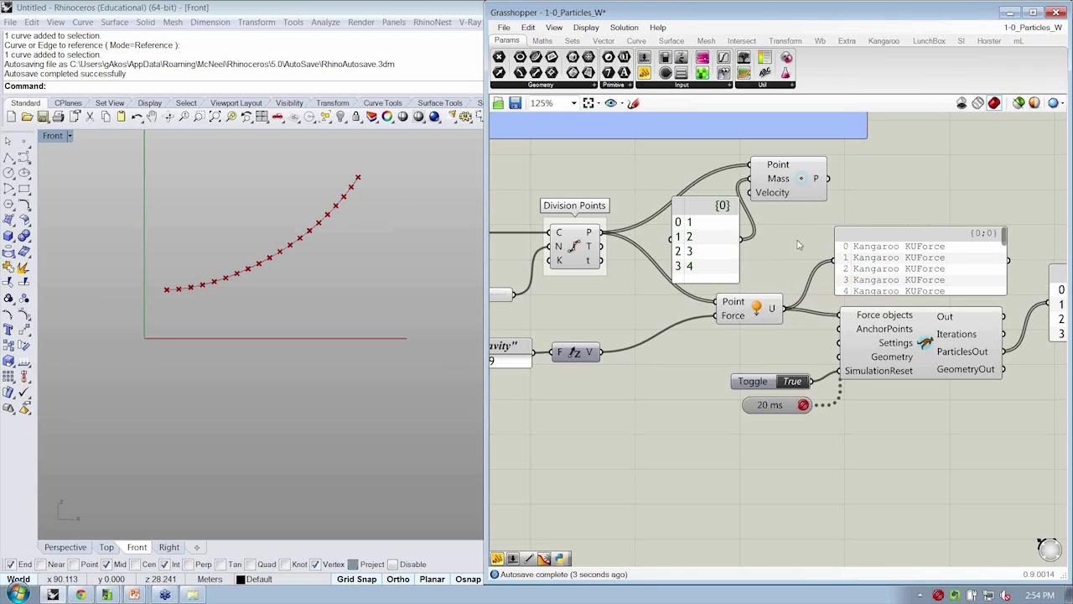
# Rename the values panel to 'Mass Values'
pyautogui.scroll(-2, 884, 185)
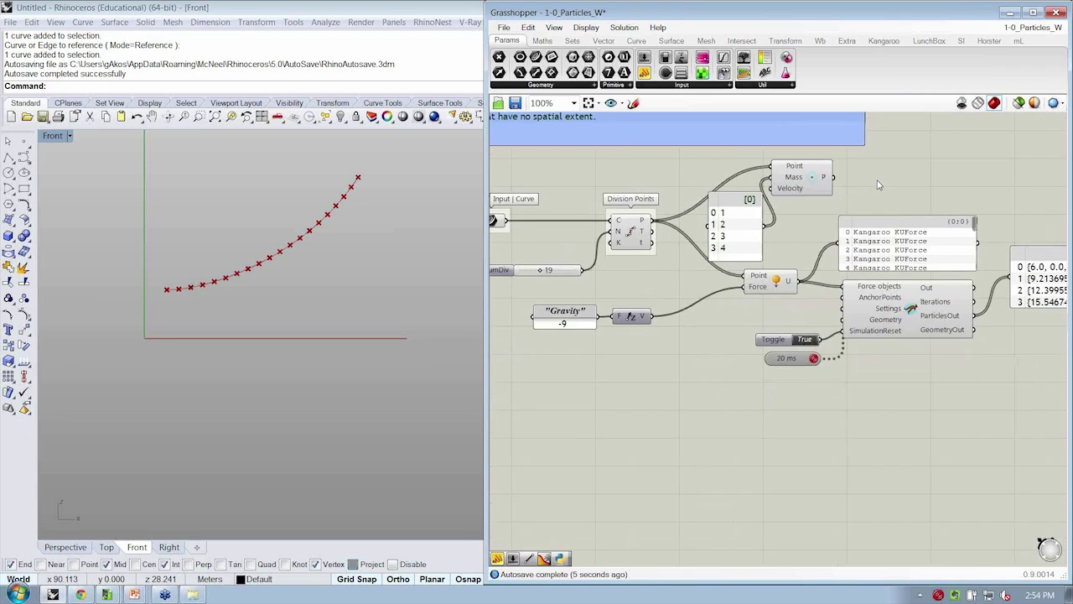
pyautogui.rightClick(733, 228)
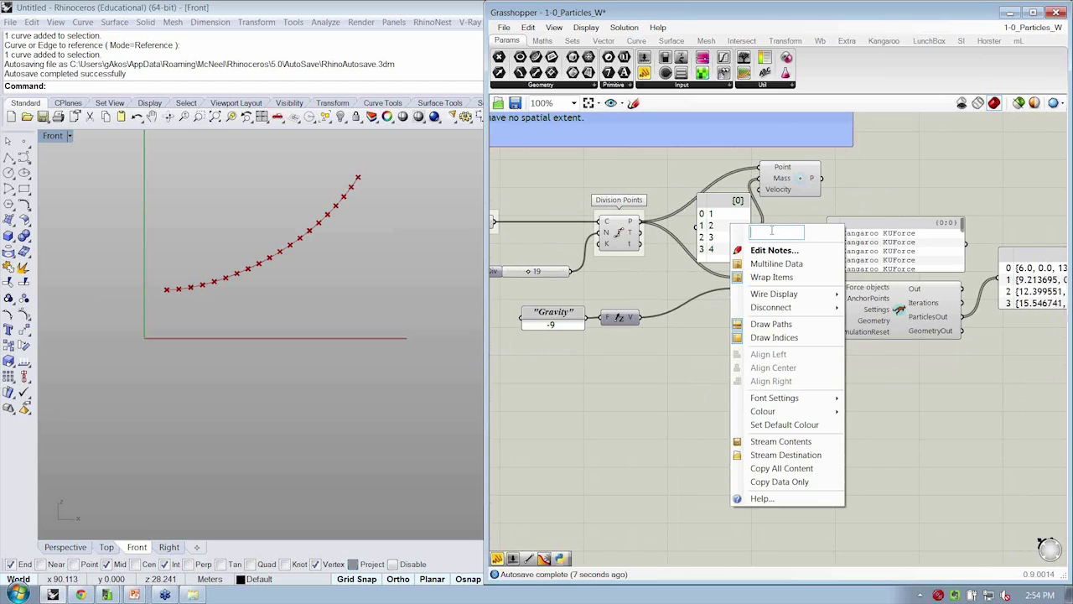
pyautogui.write('Mass Values')
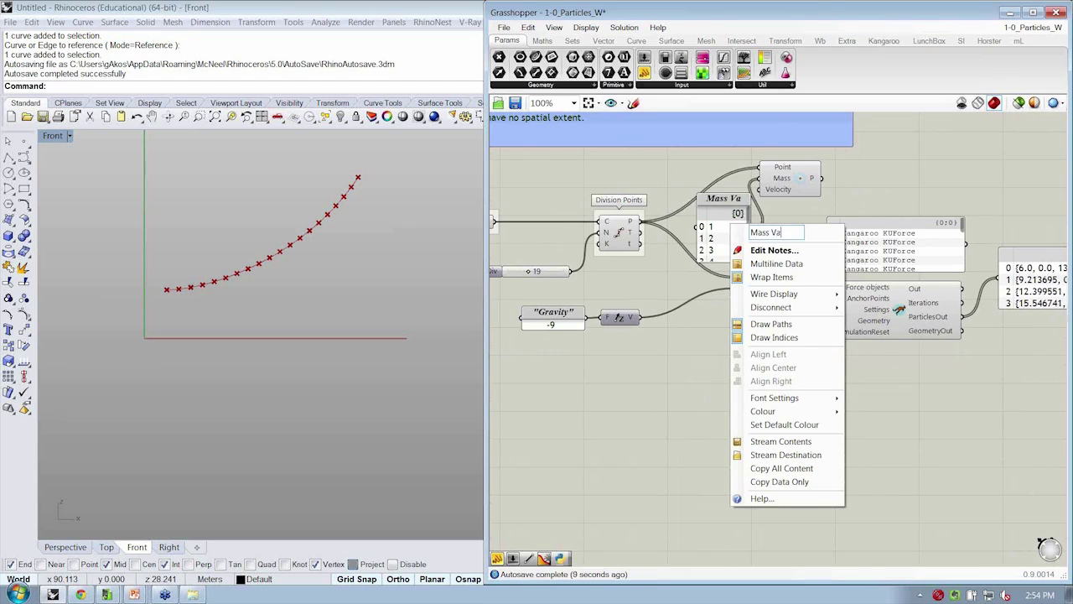
pyautogui.press('Return')
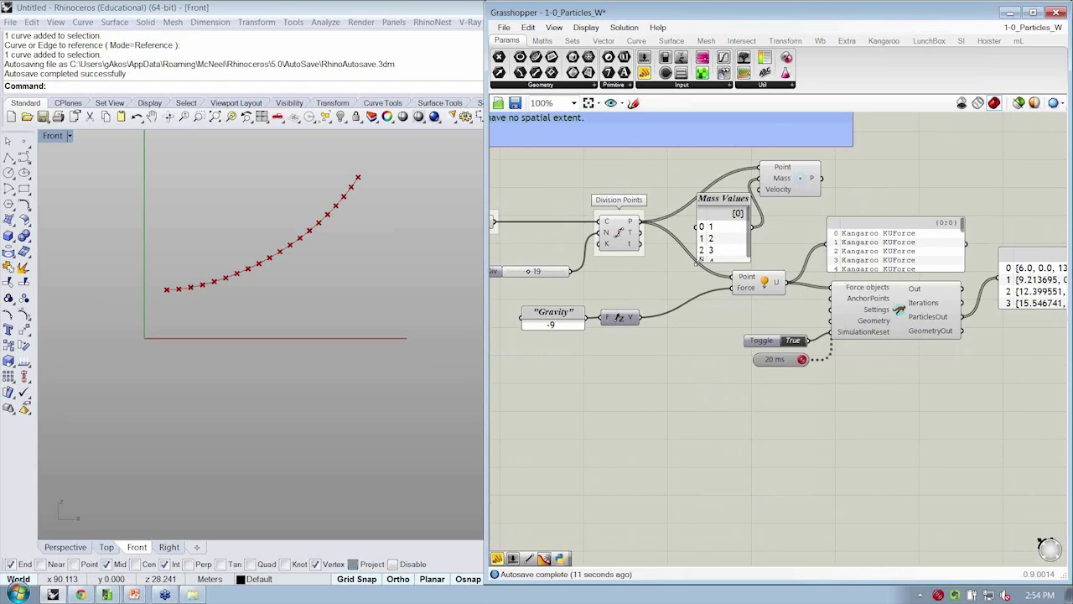
# Reconnect Mass Values to the Mass input and shift the Kangaroo force and solver components right
pyautogui.click(706, 260)
pyautogui.moveTo(757, 216); pyautogui.dragTo(759, 178)
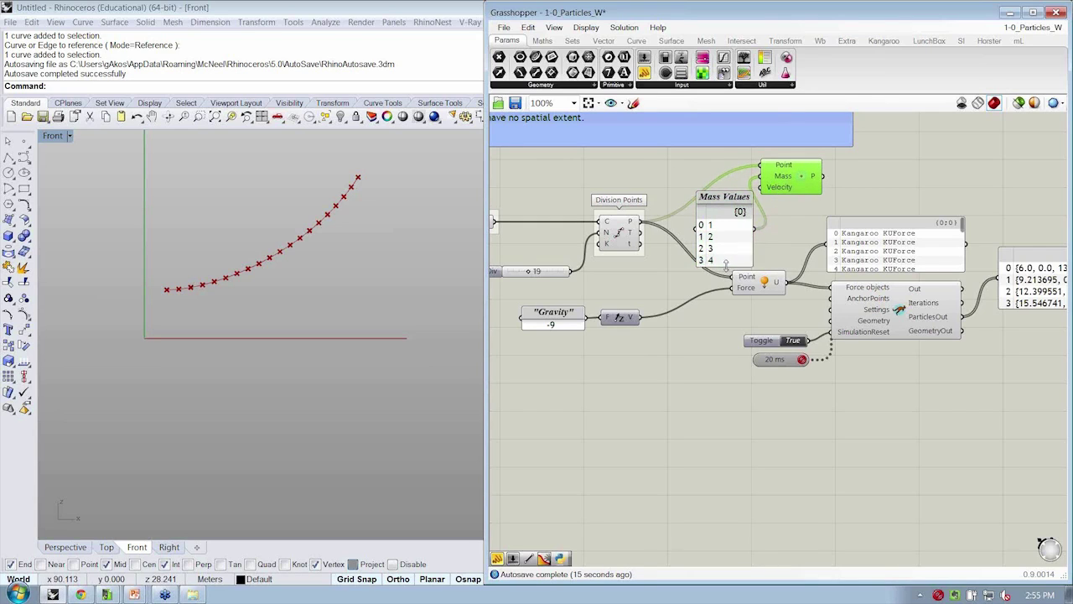
pyautogui.click(729, 253)
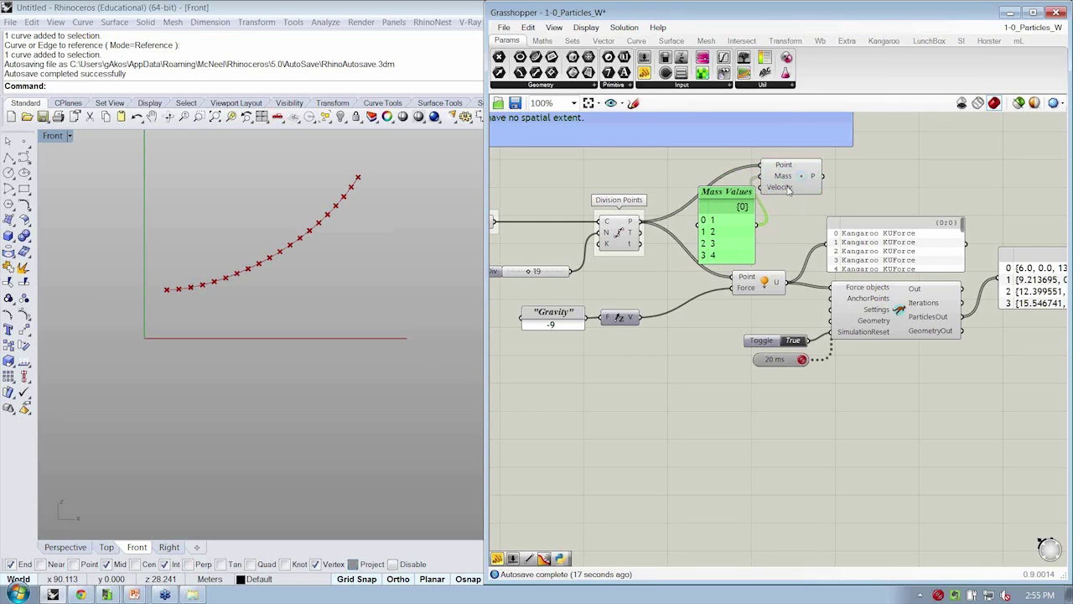
pyautogui.moveTo(830, 202); pyautogui.dragTo(766, 192, button='right')
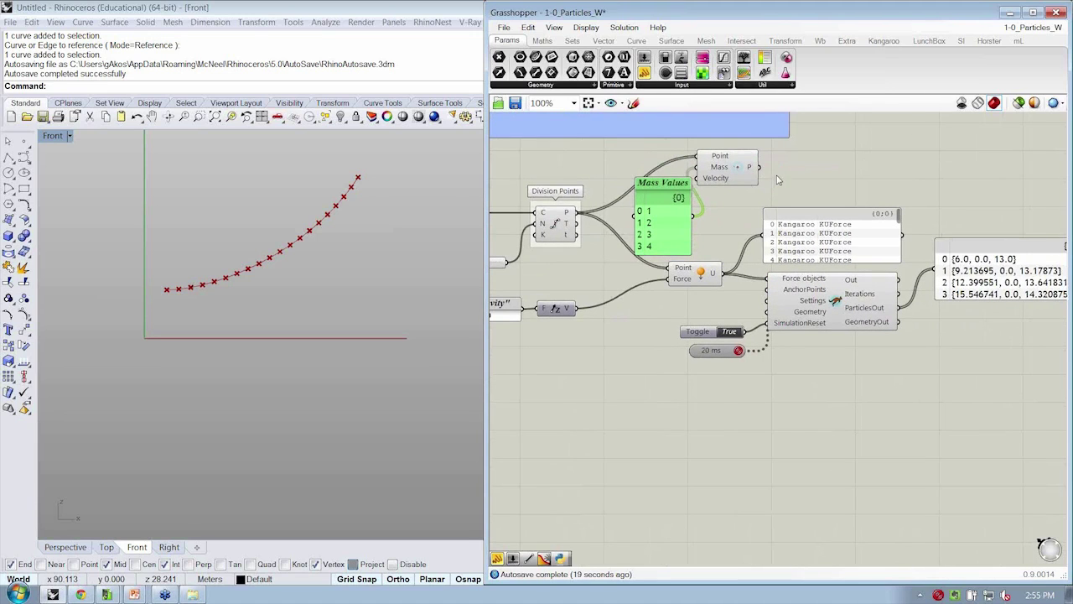
pyautogui.moveTo(1030, 365); pyautogui.dragTo(671, 209)
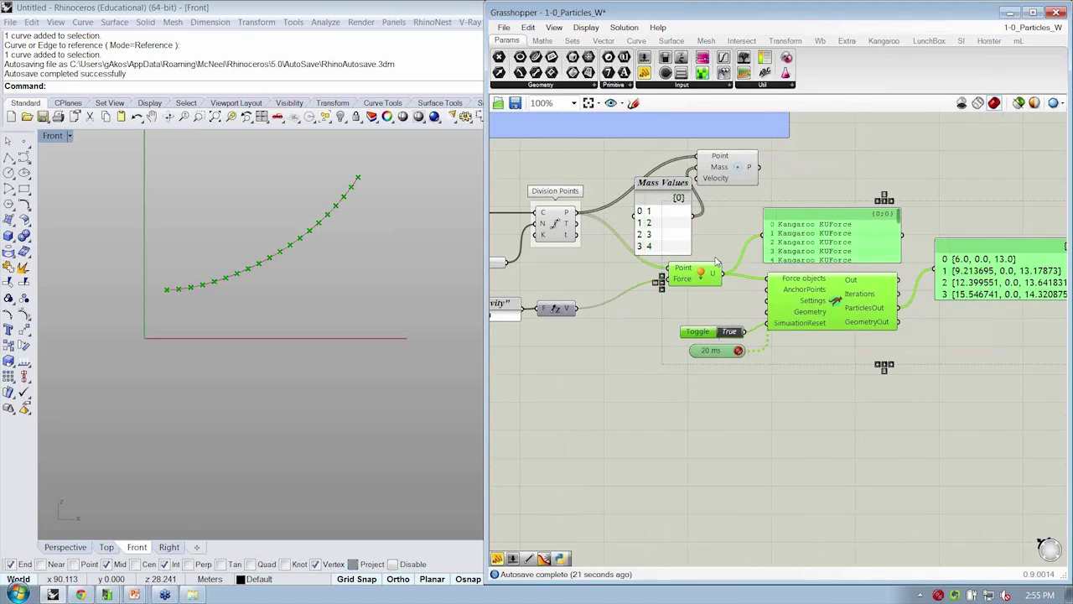
pyautogui.moveTo(698, 275); pyautogui.dragTo(723, 279)
pyautogui.click(839, 273)
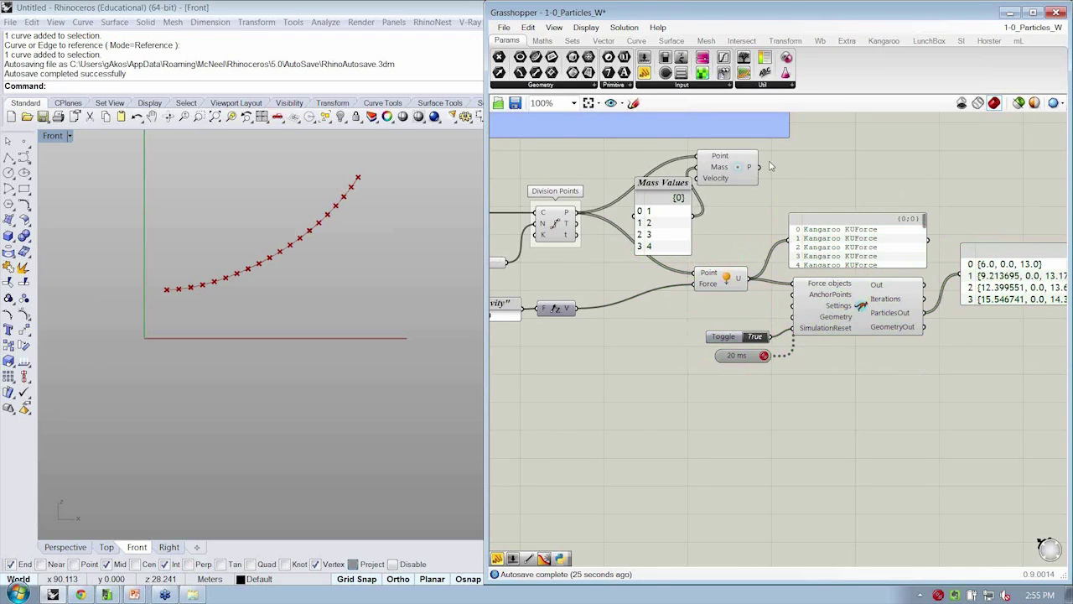
# Delete the Mass Values panel and the old particle component
pyautogui.scroll(2, 637, 179)
pyautogui.click(662, 197)
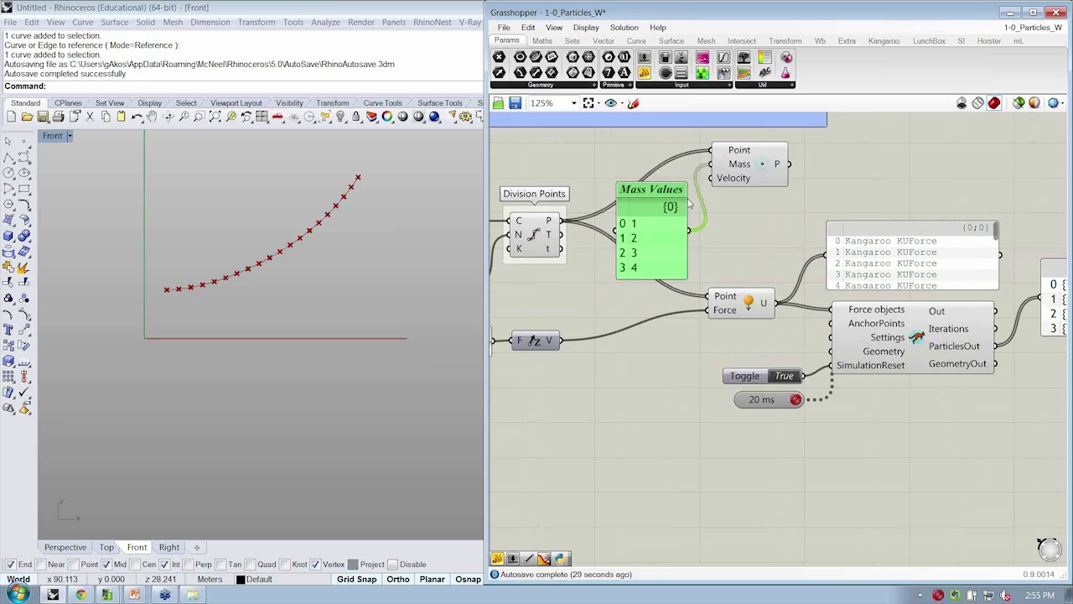
pyautogui.moveTo(754, 228); pyautogui.dragTo(652, 168)
pyautogui.press('Delete')
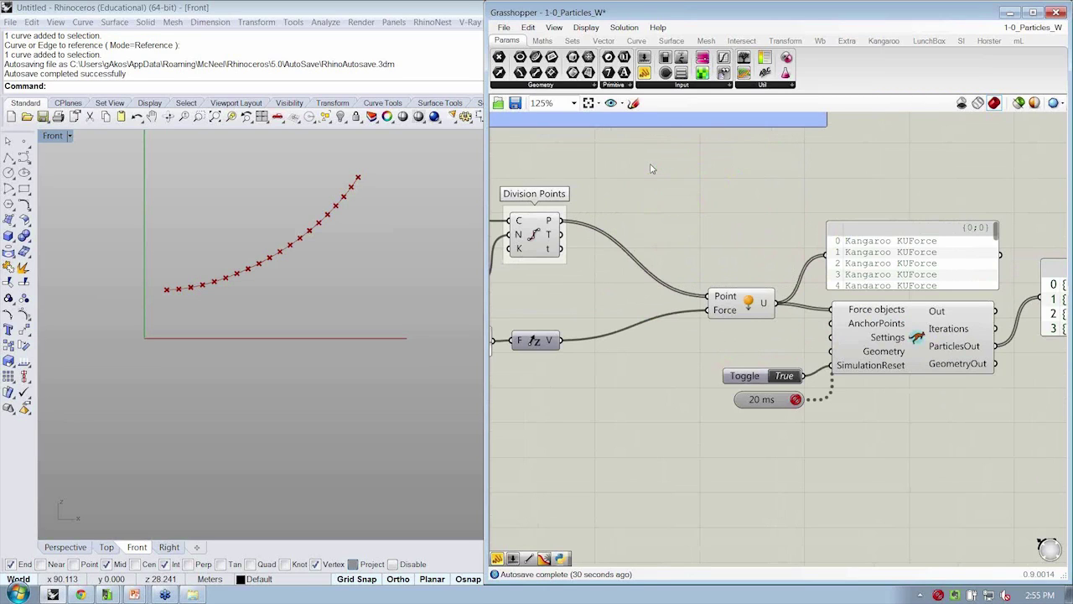
# Place a Kangaroo Particle component and wire Division Points P into its Point input
pyautogui.click(880, 41)
pyautogui.click(765, 86)
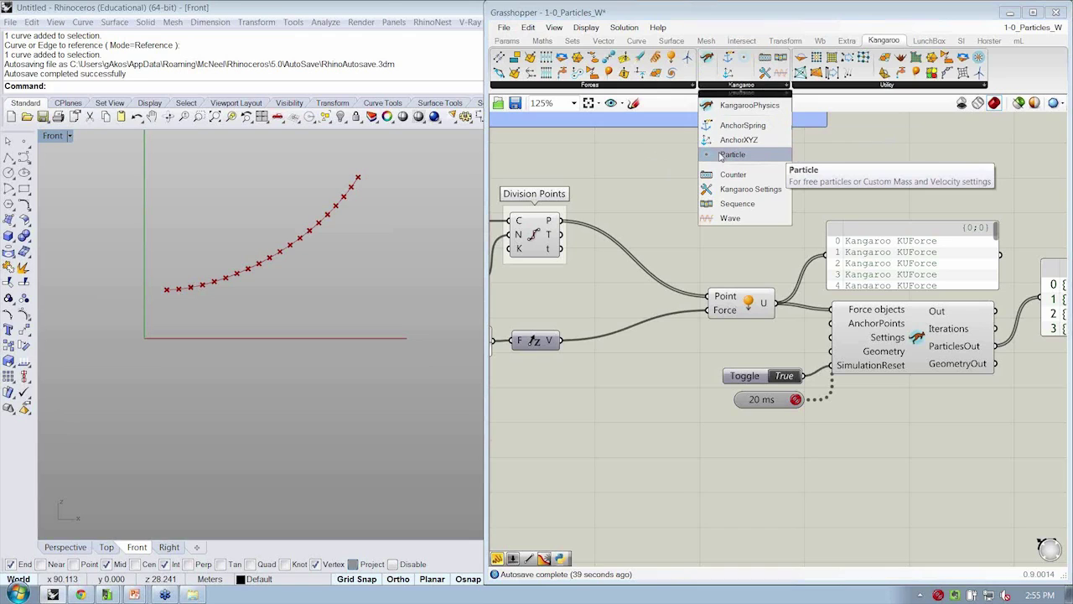
pyautogui.moveTo(722, 156); pyautogui.dragTo(628, 212)
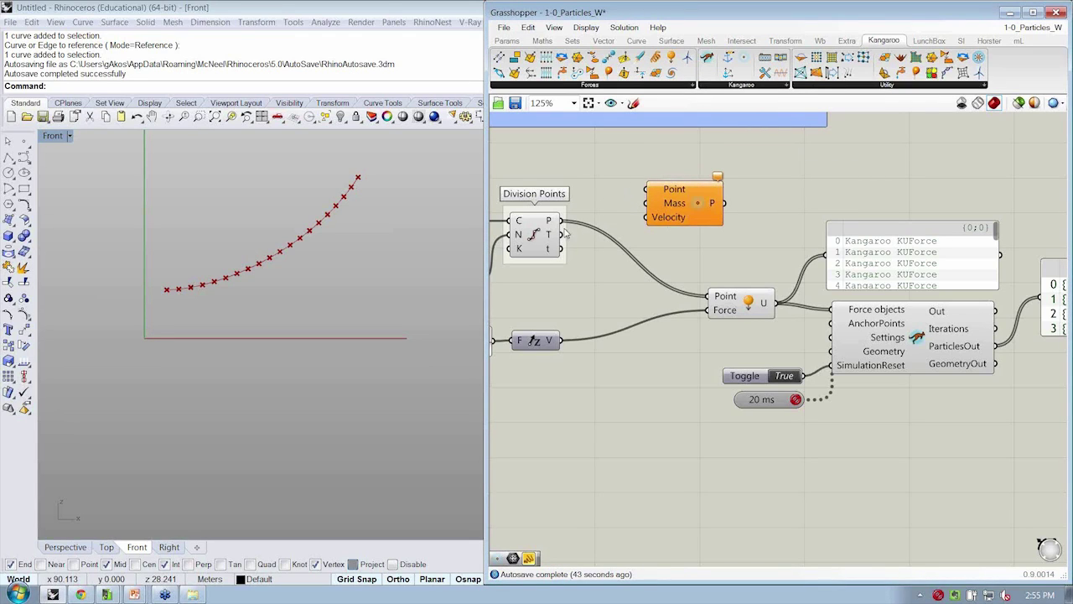
pyautogui.moveTo(561, 223); pyautogui.dragTo(644, 188)
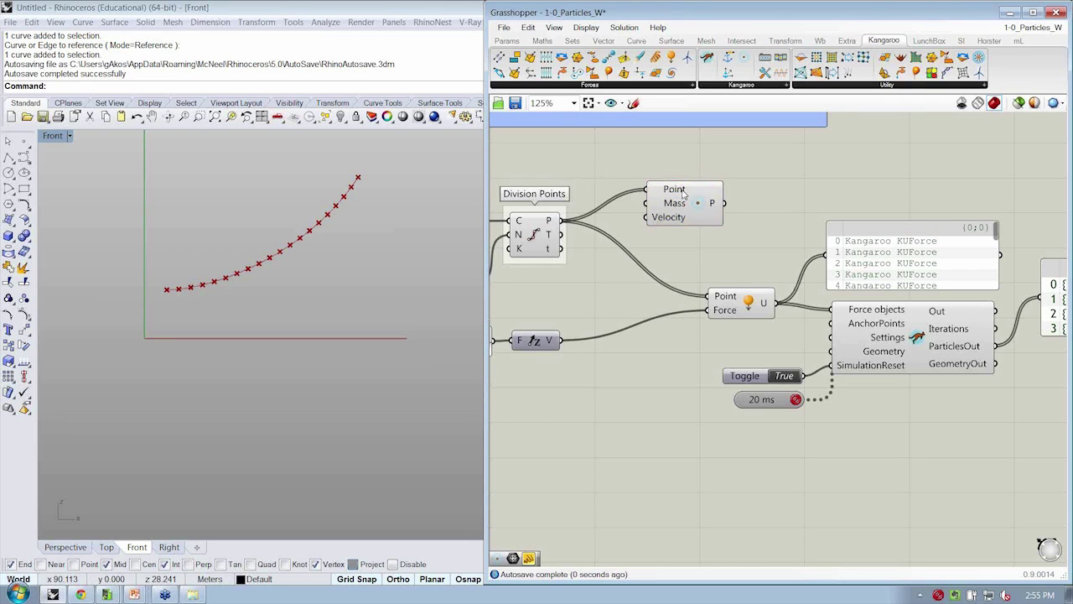
pyautogui.moveTo(683, 193)
pyautogui.moveTo(683, 198); pyautogui.dragTo(709, 173)
pyautogui.click(608, 134)
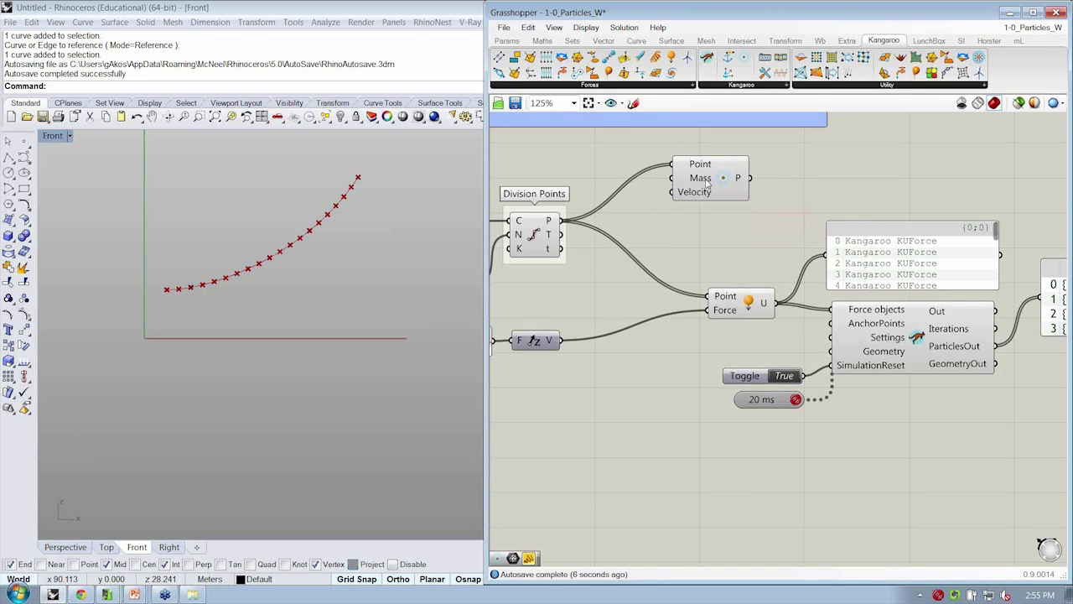
pyautogui.click(506, 41)
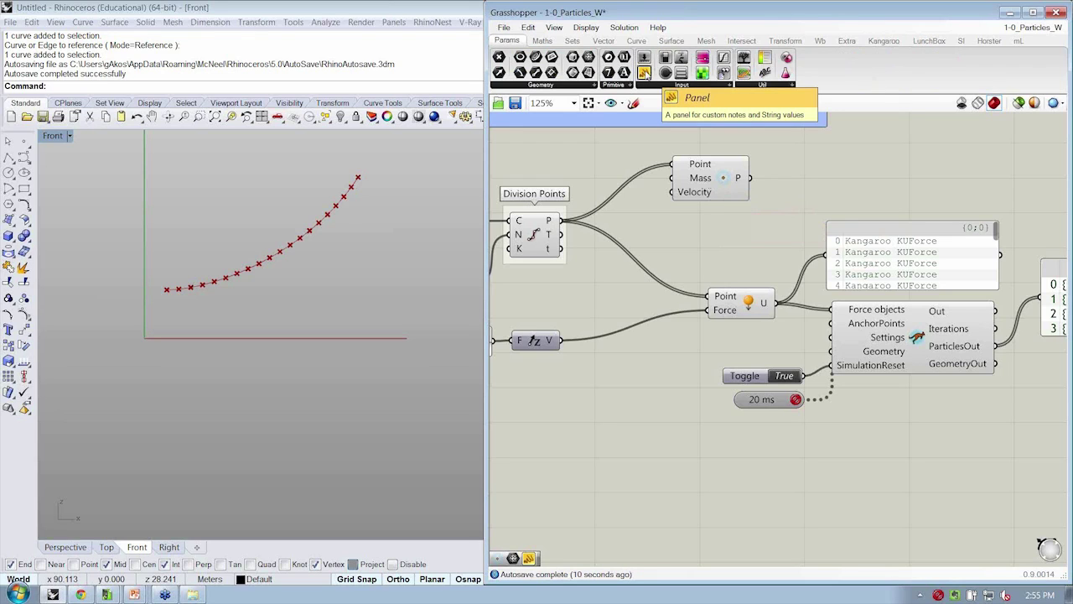
# Place a new panel holding the values 1, 3, 2, 4 and narrow it
pyautogui.moveTo(644, 73); pyautogui.dragTo(701, 192)
pyautogui.doubleClick(678, 240)
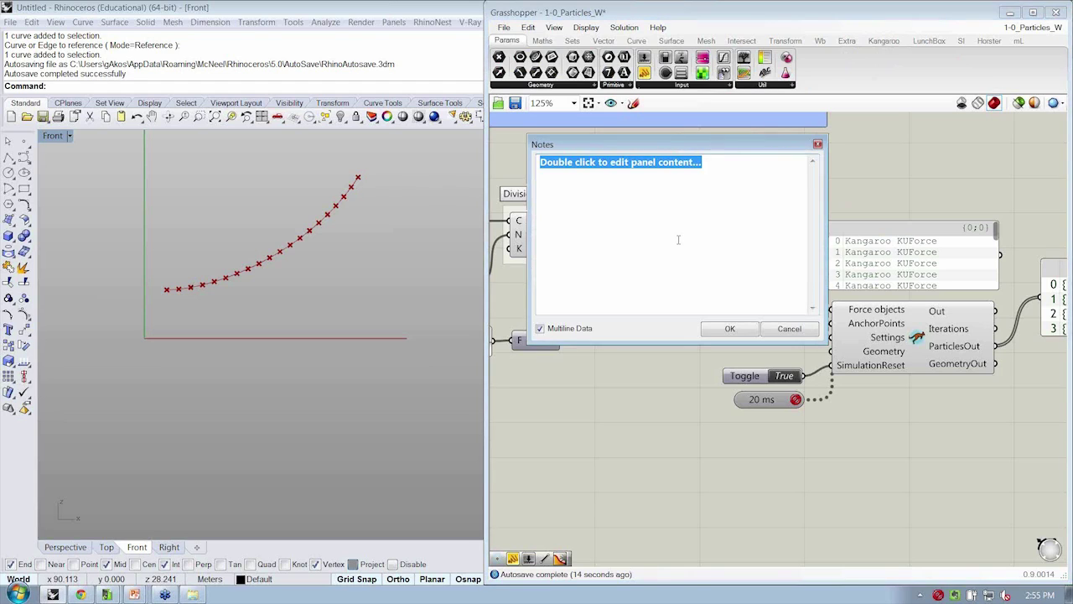
pyautogui.write('1')
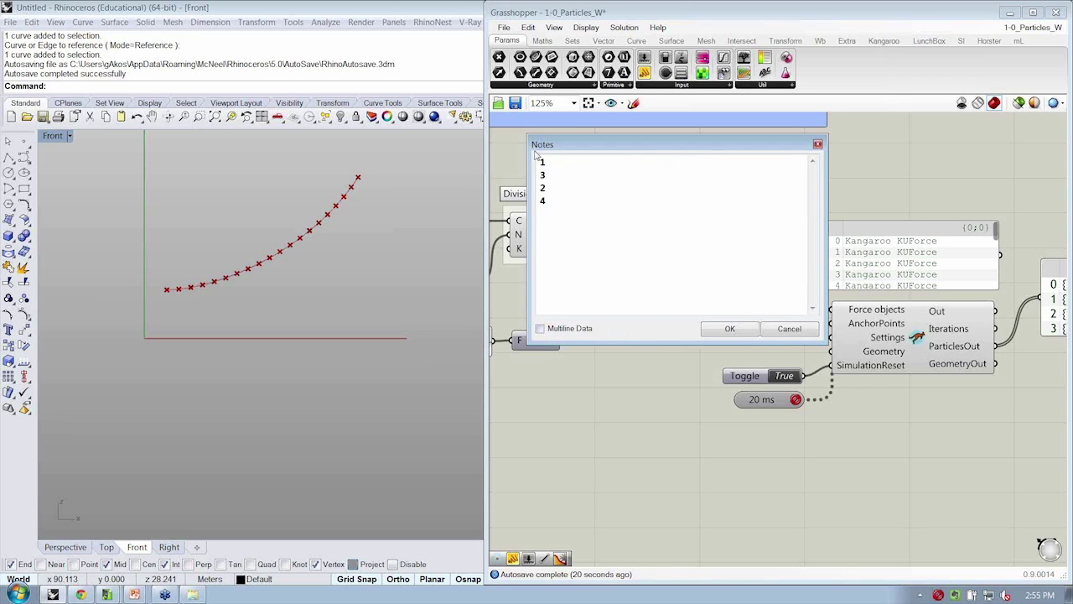
pyautogui.doubleClick(542, 188)
pyautogui.click(728, 332)
pyautogui.moveTo(722, 264); pyautogui.dragTo(679, 267)
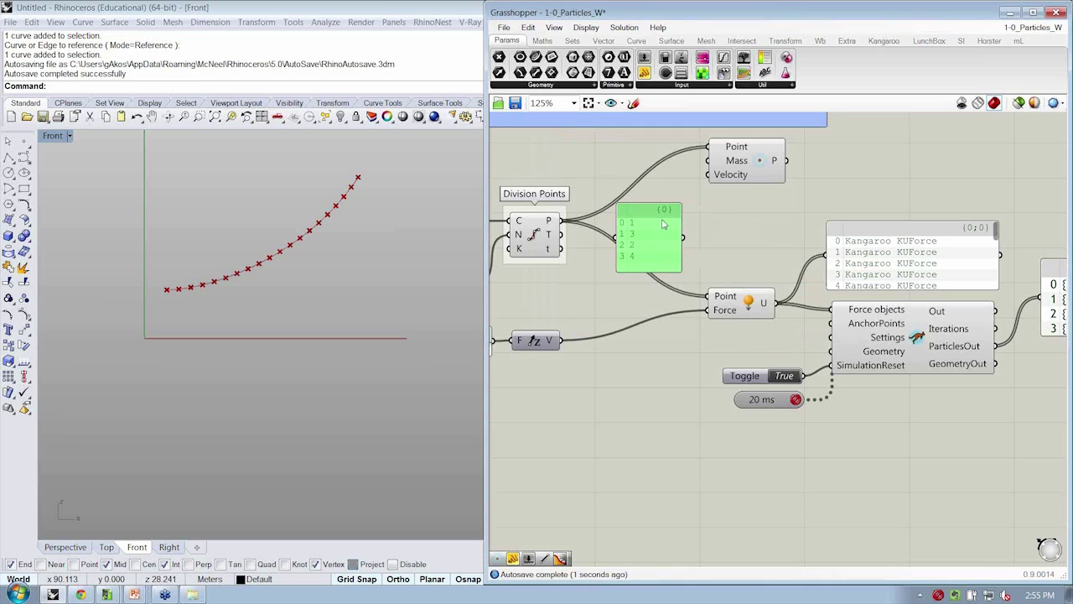
# Title the panel 'Mass Values', widen it to show the title, and switch to a larger font
pyautogui.rightClick(664, 221)
pyautogui.write('Mass Value')
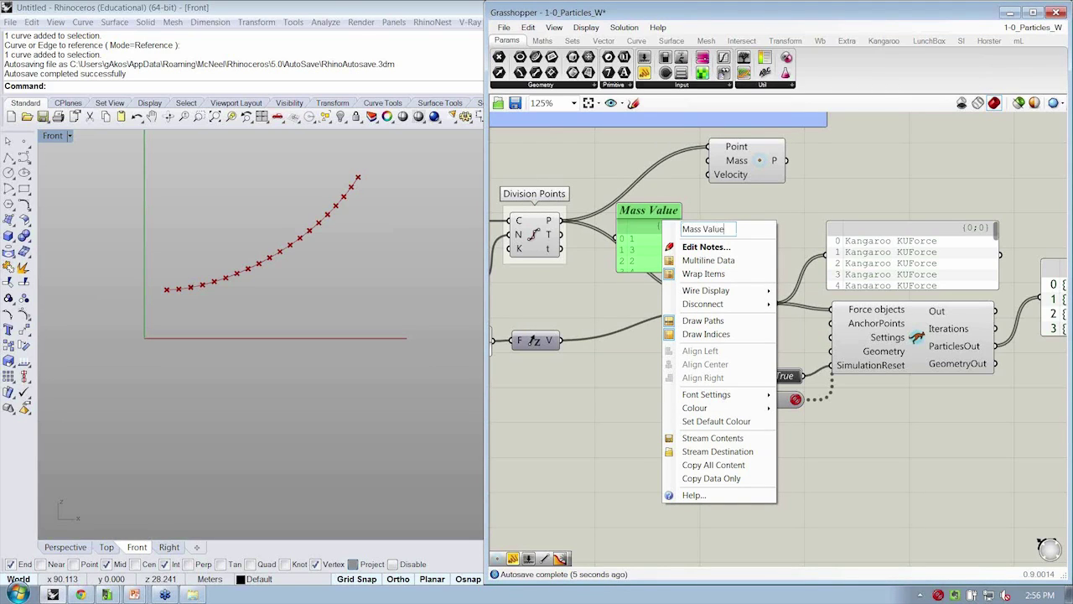
pyautogui.press('Return')
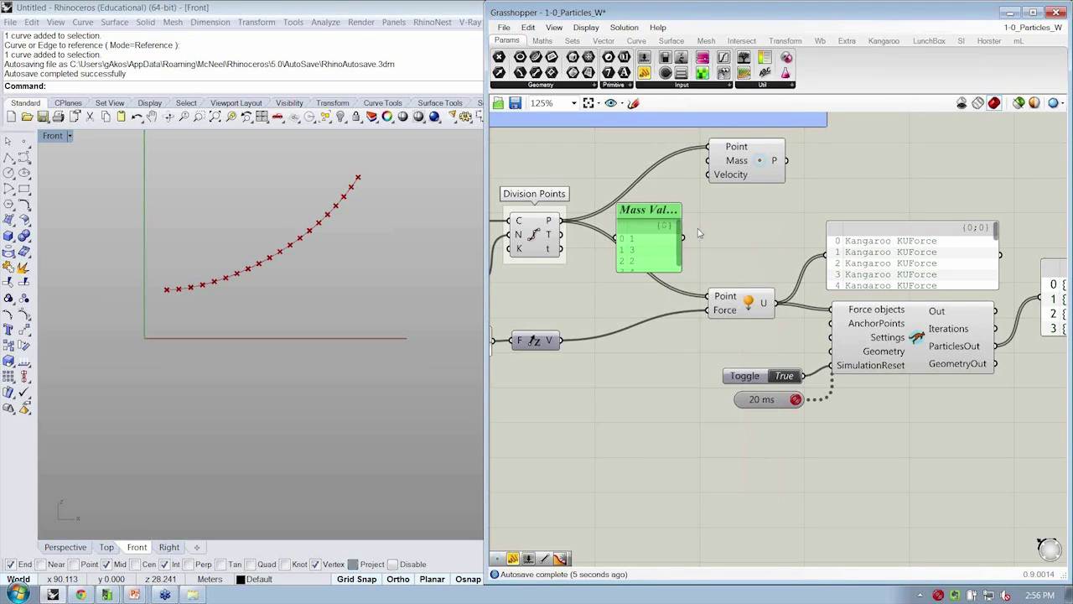
pyautogui.click(682, 236)
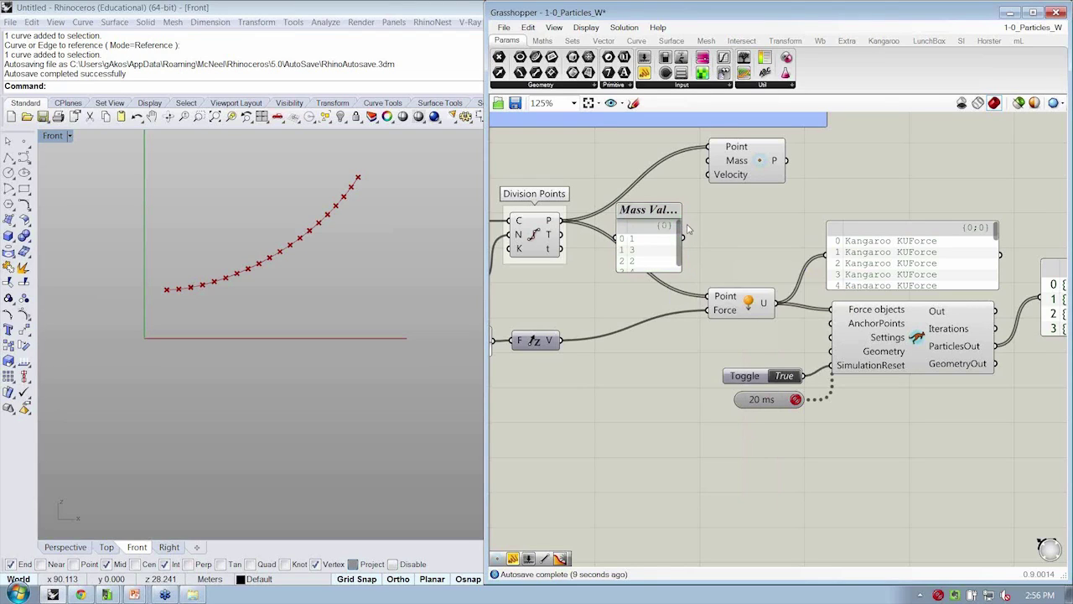
pyautogui.moveTo(681, 212); pyautogui.dragTo(689, 285)
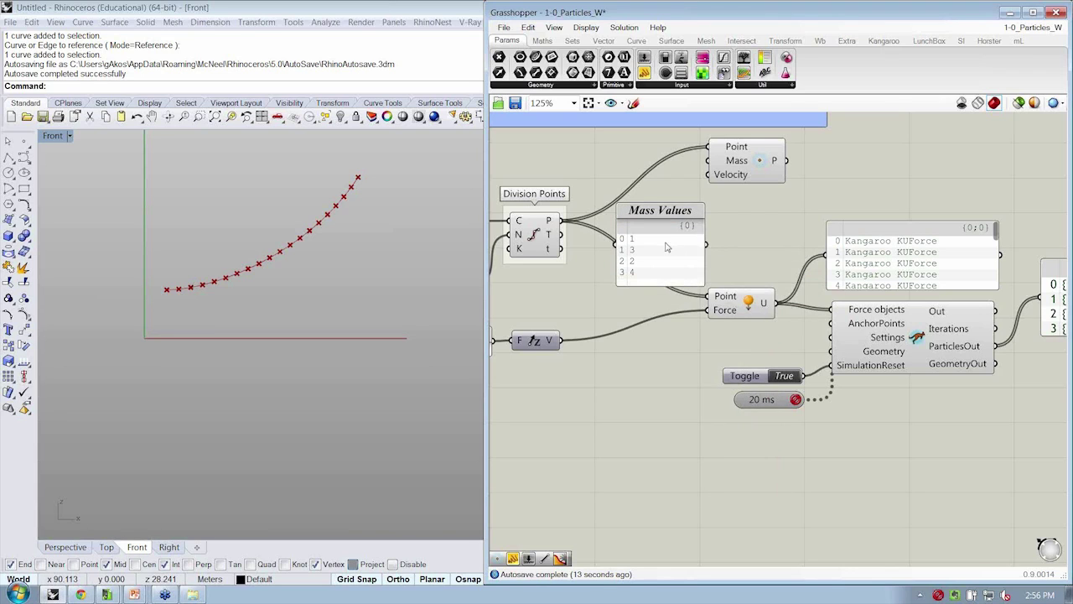
pyautogui.rightClick(668, 245)
pyautogui.moveTo(721, 416)
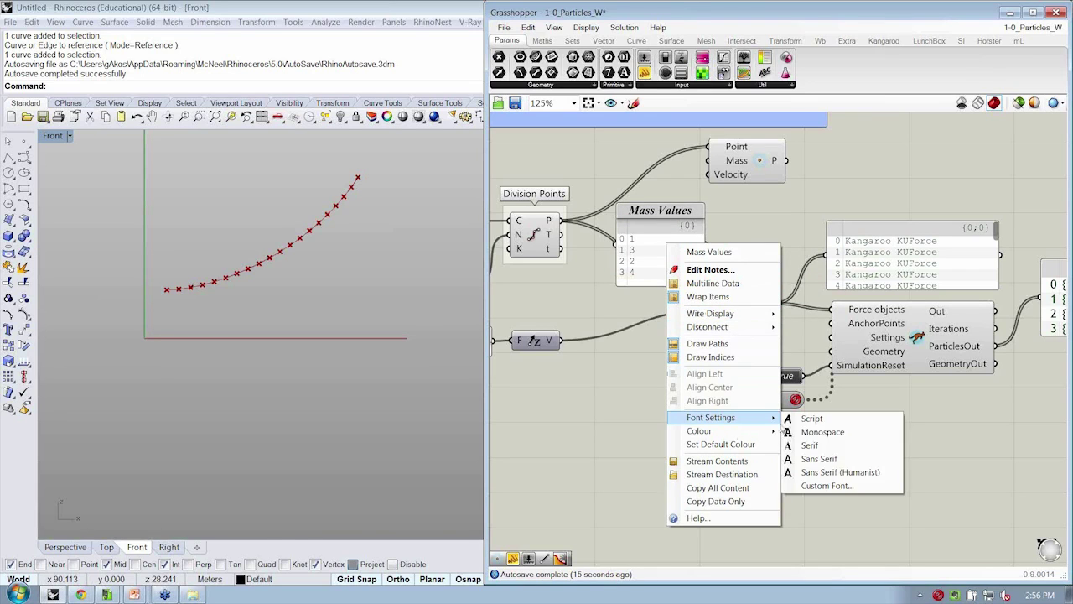
pyautogui.click(843, 469)
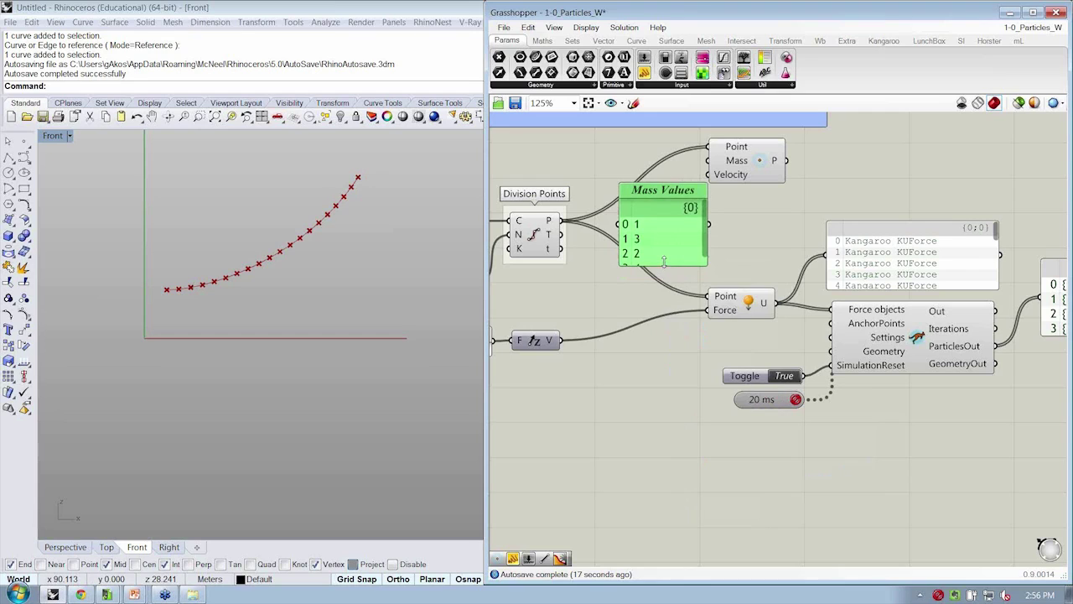
# Stretch the Mass Values panel and wire it into the Particle's Mass input
pyautogui.moveTo(663, 262); pyautogui.dragTo(664, 285)
pyautogui.moveTo(708, 236); pyautogui.dragTo(707, 160)
pyautogui.moveTo(676, 262)
pyautogui.mouseDown()
pyautogui.moveTo(662, 257)
pyautogui.moveTo(669, 224)
pyautogui.moveTo(682, 235)
pyautogui.moveTo(681, 291)
pyautogui.moveTo(671, 245)
pyautogui.mouseUp()
pyautogui.click(784, 244)
pyautogui.moveTo(785, 244); pyautogui.dragTo(667, 233, button='right')
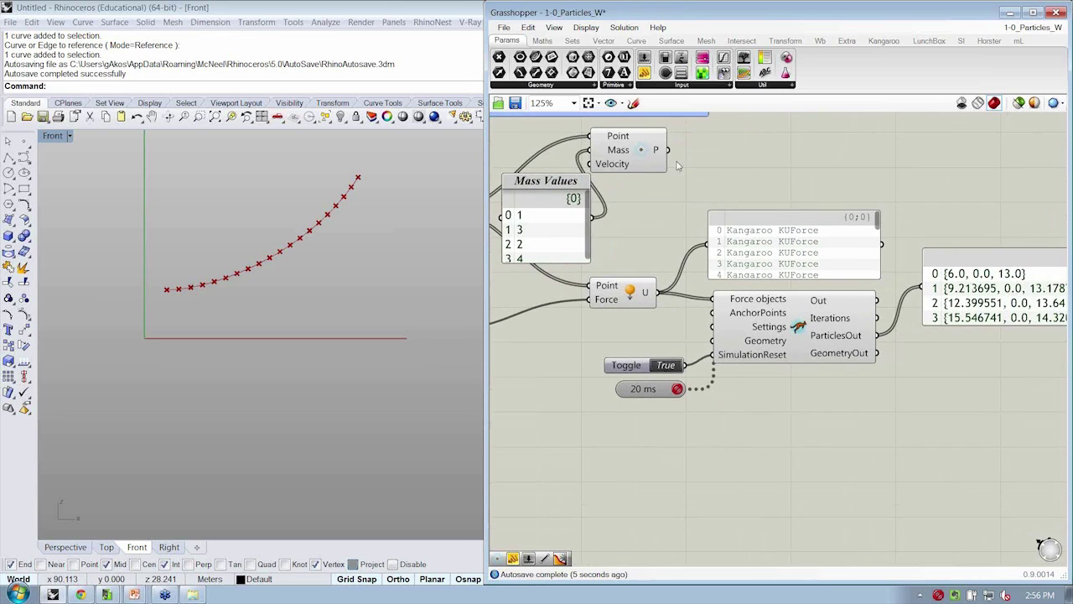
pyautogui.moveTo(641, 153); pyautogui.dragTo(718, 303)
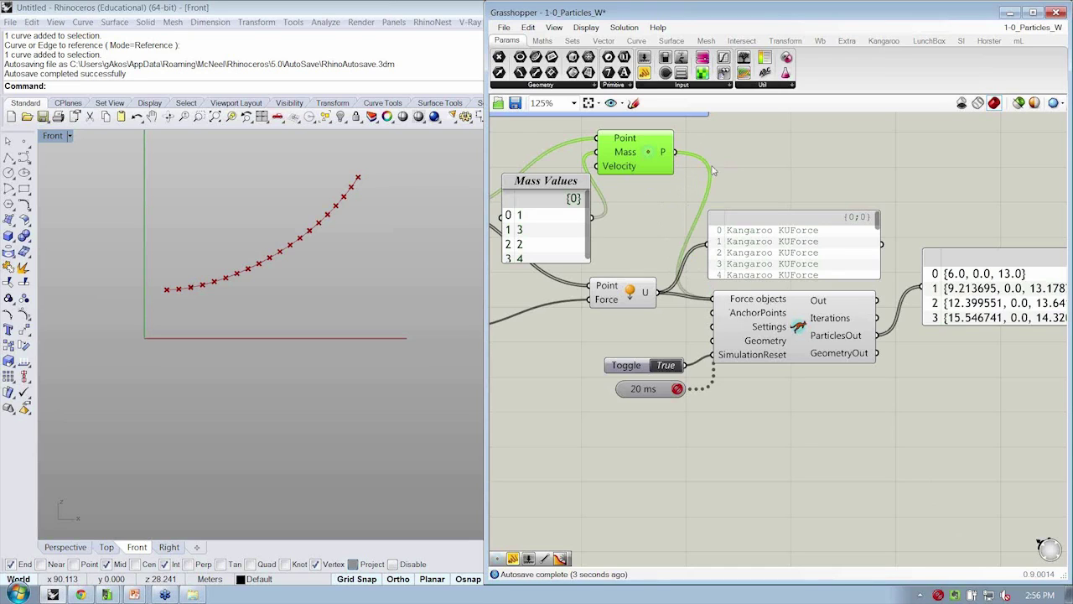
# Delete the KUForce list panel and tidy the panel and component positions
pyautogui.click(782, 269)
pyautogui.press('Delete')
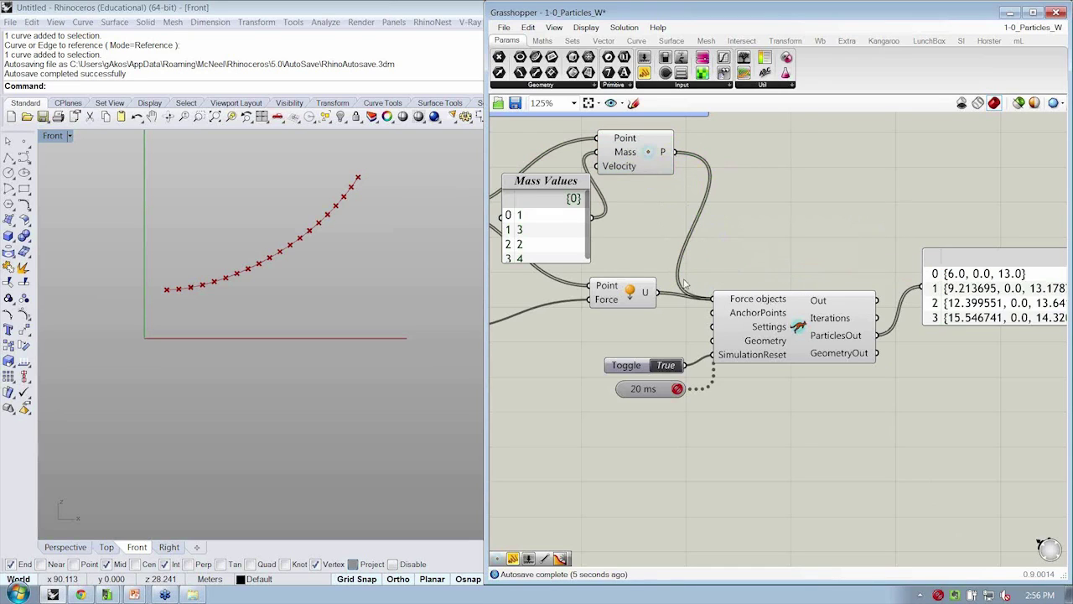
pyautogui.moveTo(555, 259); pyautogui.dragTo(555, 267)
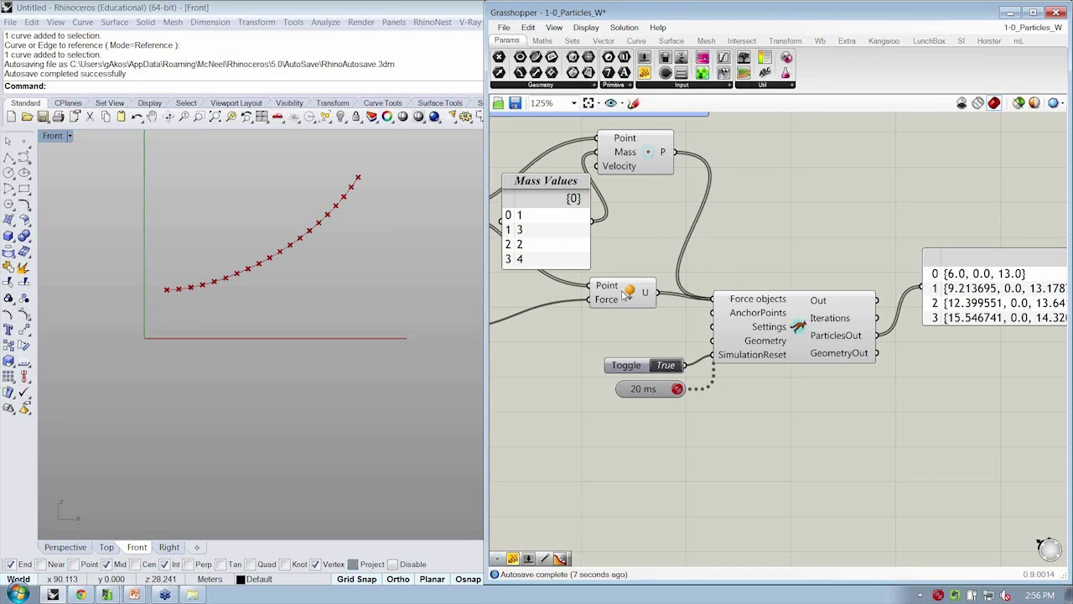
pyautogui.moveTo(625, 296); pyautogui.dragTo(626, 307)
pyautogui.moveTo(627, 158); pyautogui.dragTo(627, 183)
pyautogui.moveTo(635, 307); pyautogui.dragTo(640, 305)
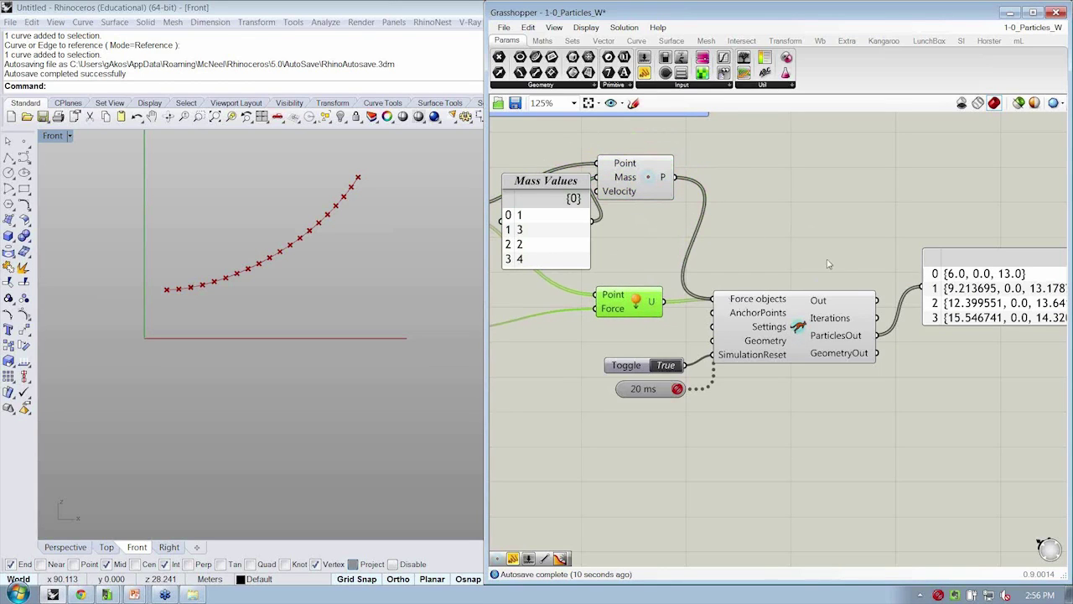
pyautogui.scroll(-3, 825, 252)
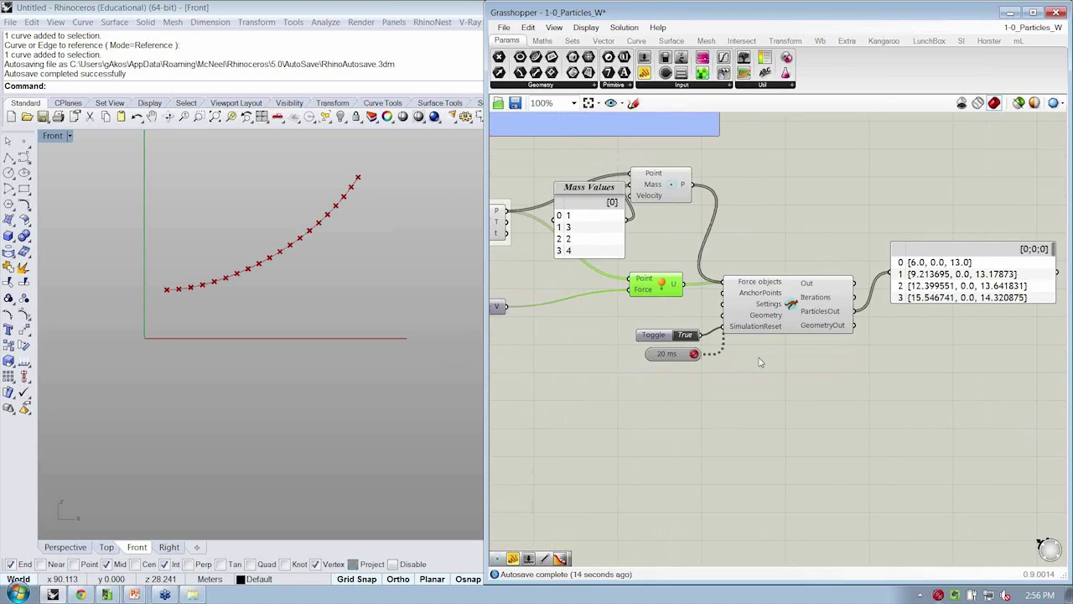
# Set the reset toggle to False and unblock timers so the particles drop below the curve
pyautogui.click(685, 336)
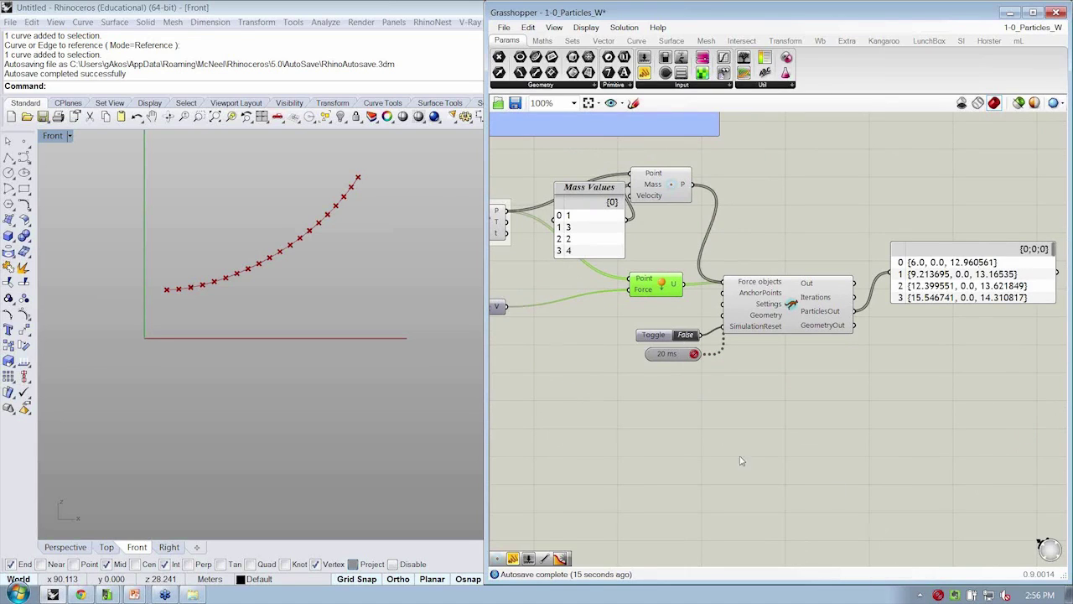
pyautogui.click(939, 595)
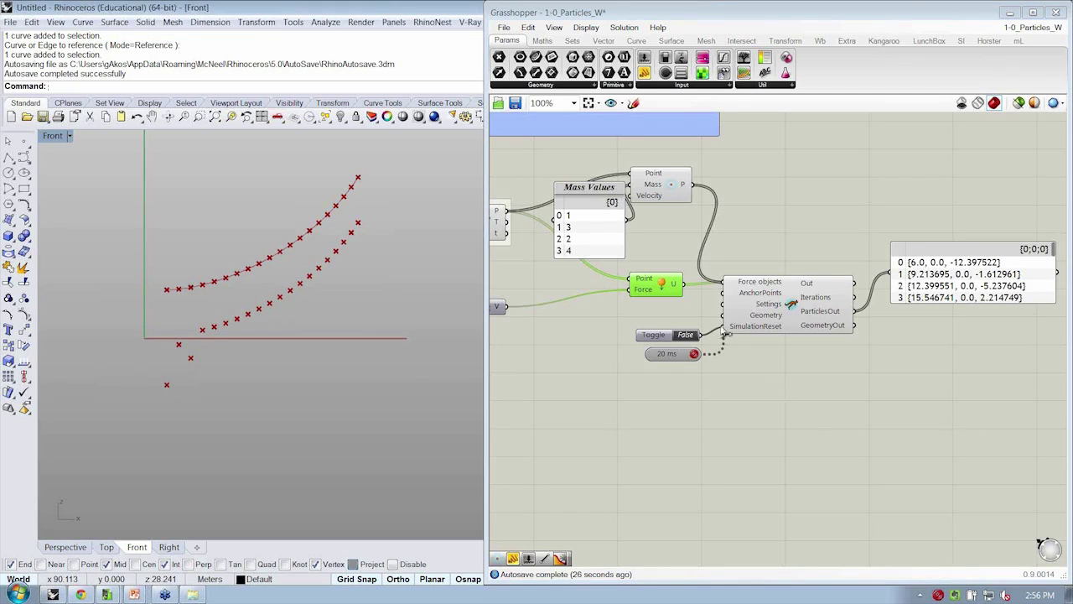
pyautogui.click(524, 338)
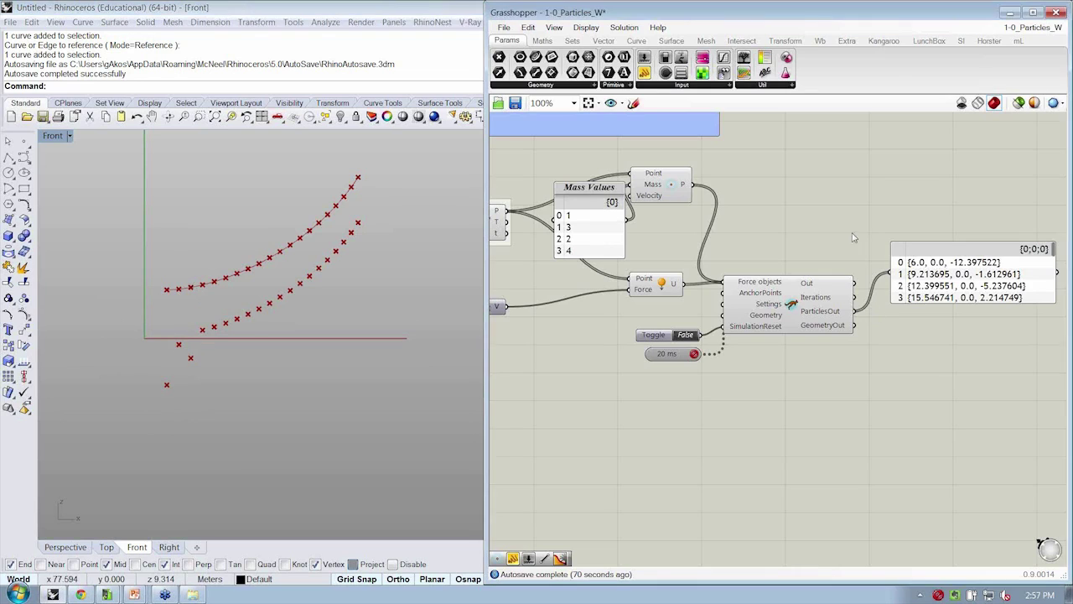
# Move the solver and its output panel up-right, restart the timer, and shift Mass Values left
pyautogui.moveTo(952, 360); pyautogui.dragTo(756, 238)
pyautogui.moveTo(758, 290); pyautogui.dragTo(767, 276)
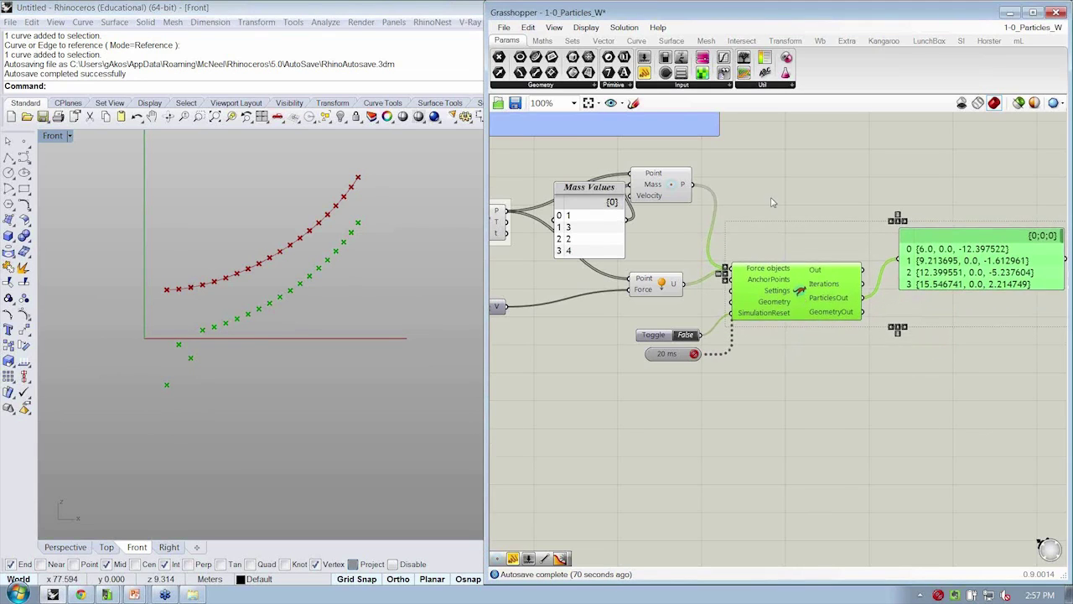
pyautogui.click(782, 222)
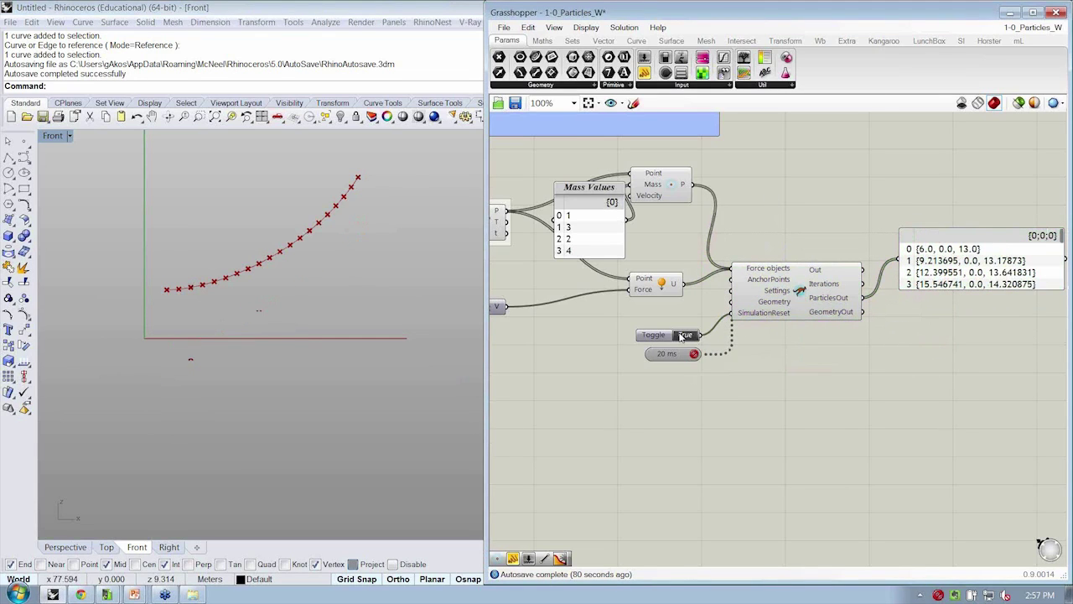
pyautogui.click(938, 594)
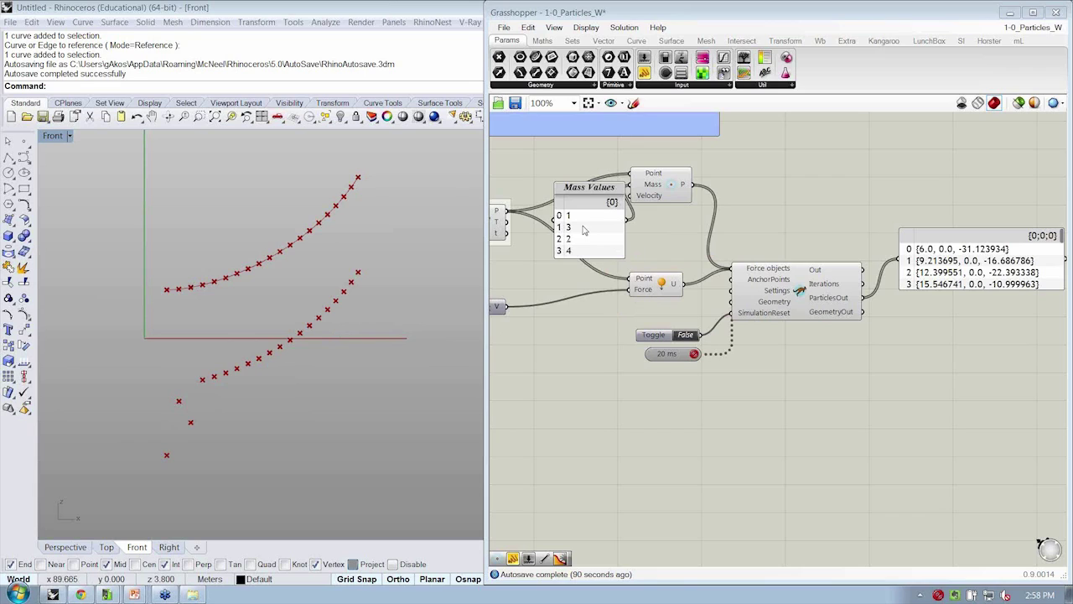
pyautogui.moveTo(588, 219); pyautogui.dragTo(577, 217)
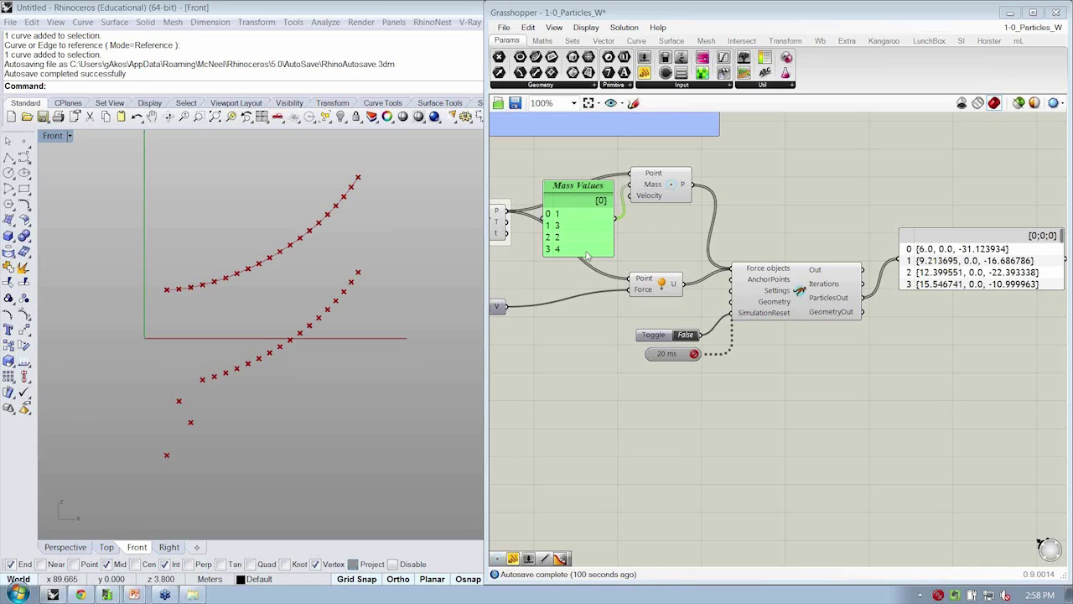
# Move the Particle component up-left and place the Mass Values panel beside it
pyautogui.moveTo(587, 256)
pyautogui.mouseDown()
pyautogui.moveTo(587, 273)
pyautogui.moveTo(587, 257)
pyautogui.mouseUp()
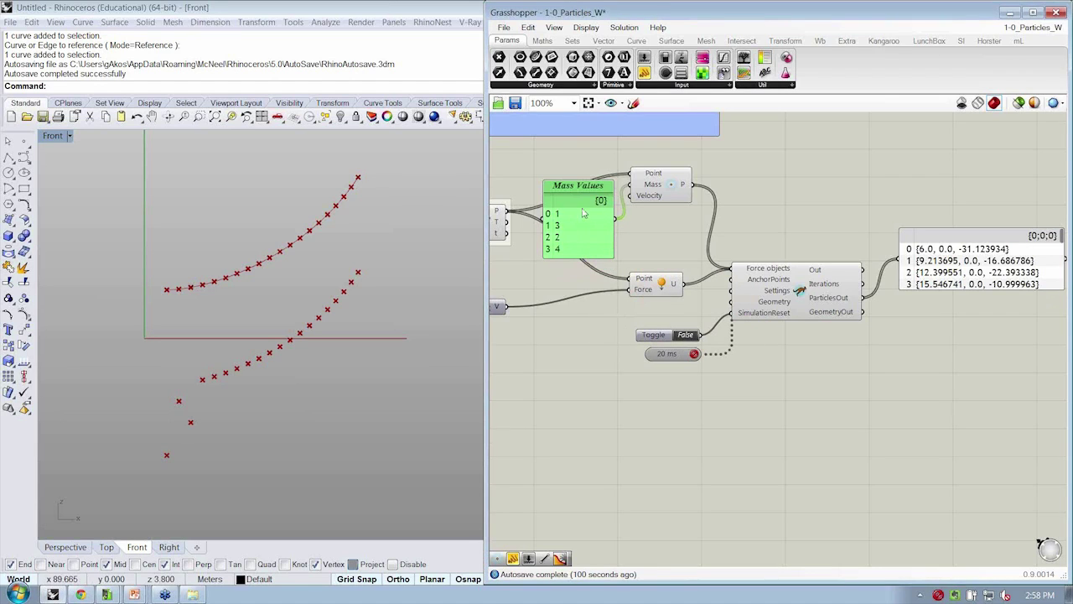
pyautogui.moveTo(656, 183); pyautogui.dragTo(649, 165)
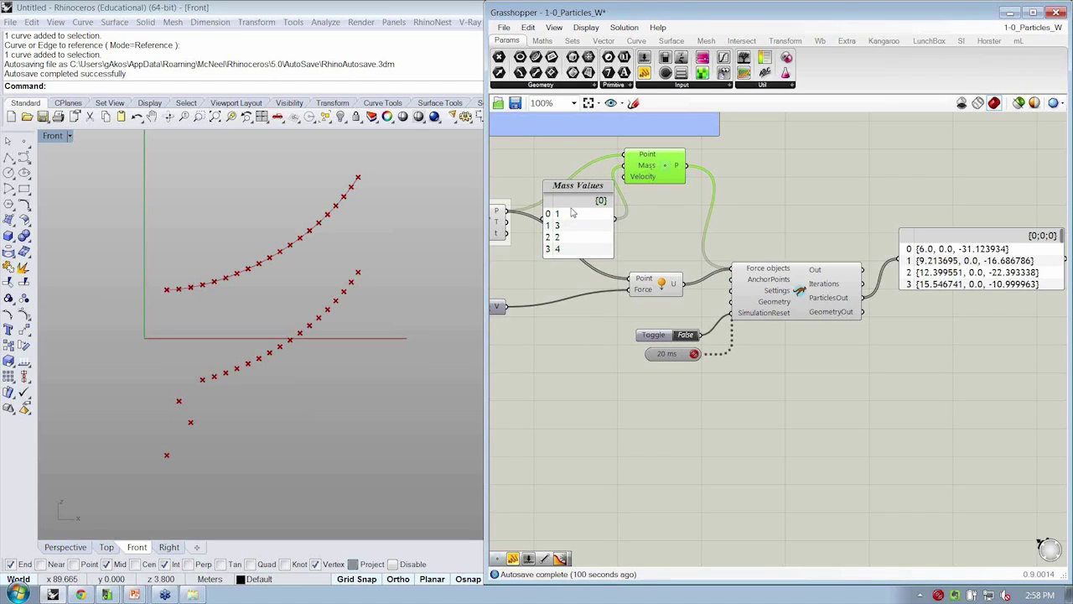
pyautogui.moveTo(568, 178); pyautogui.dragTo(570, 179)
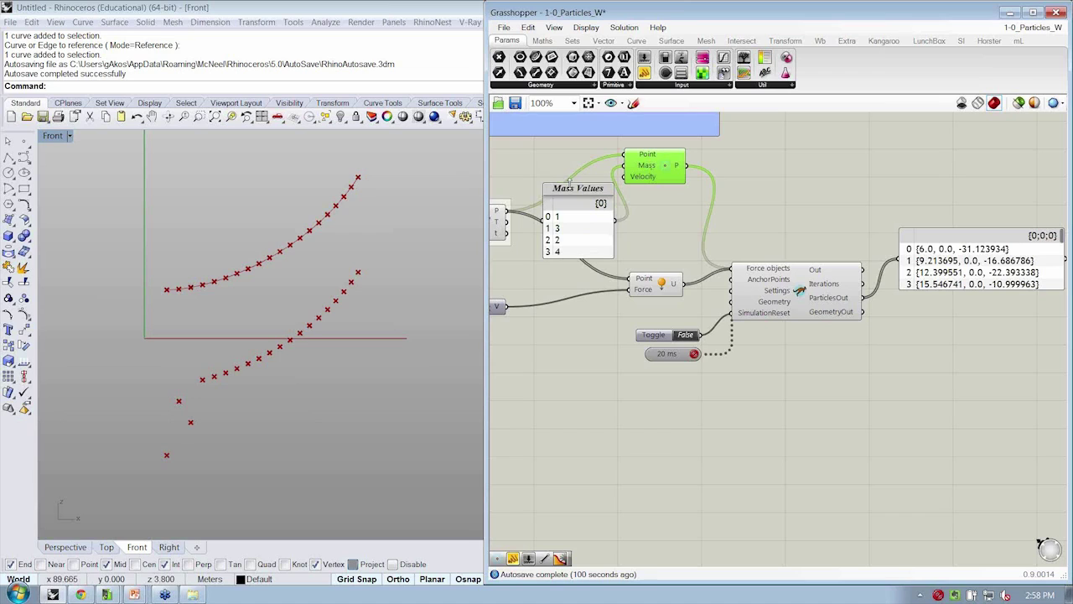
pyautogui.click(616, 242)
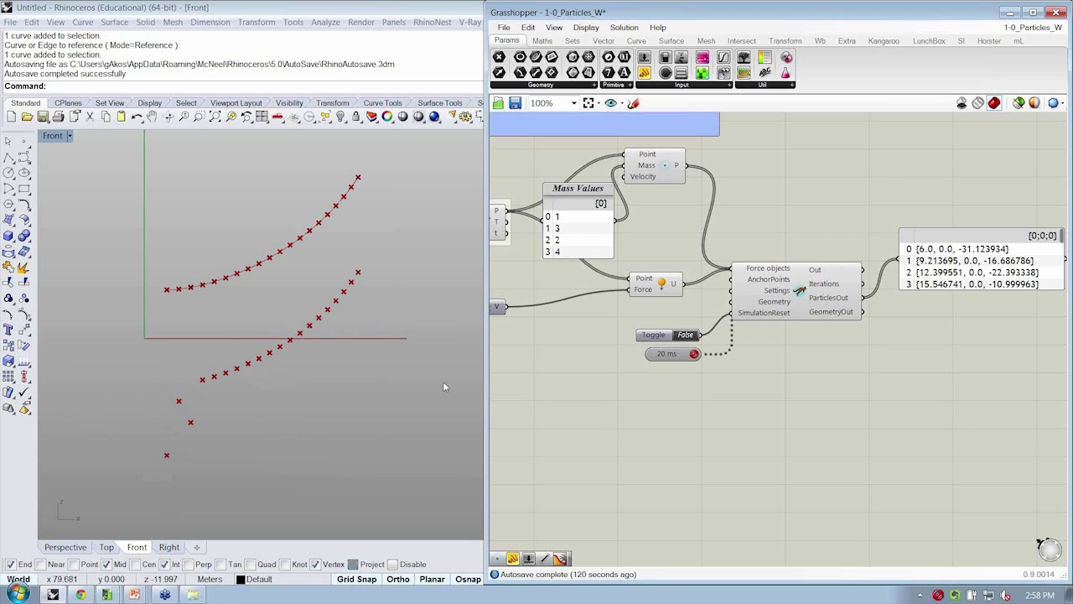
pyautogui.moveTo(584, 243); pyautogui.dragTo(525, 201)
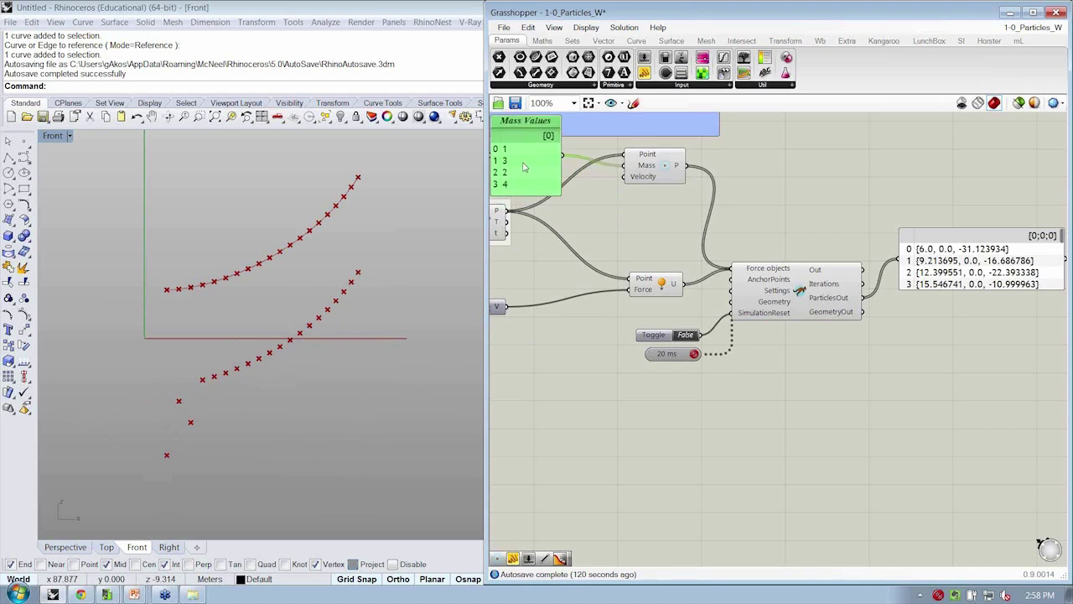
pyautogui.moveTo(641, 180); pyautogui.dragTo(680, 227, button='right')
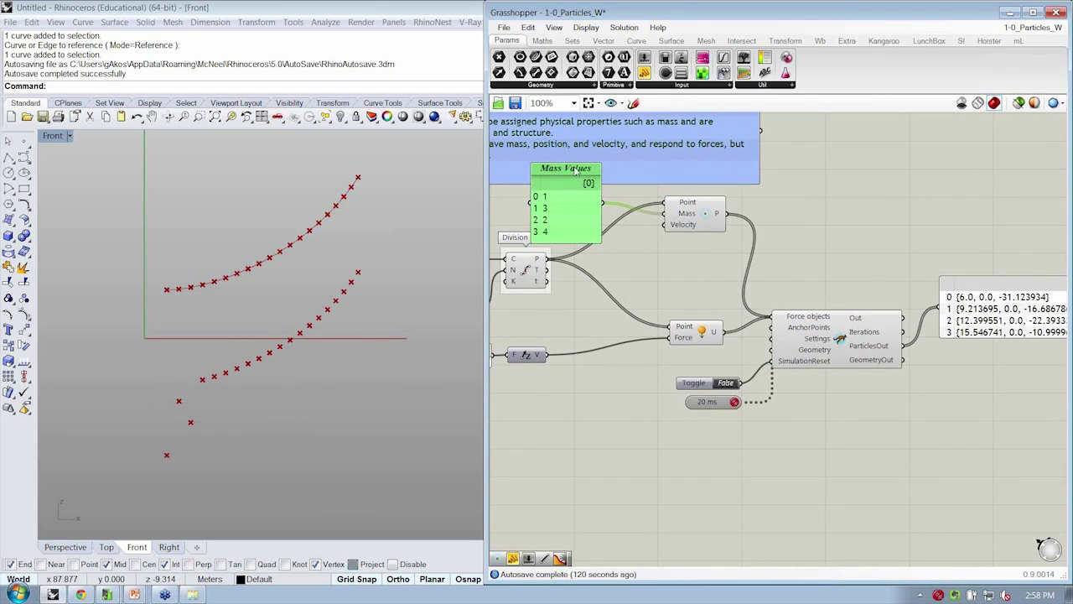
pyautogui.moveTo(597, 210); pyautogui.dragTo(606, 209)
# Box-select the six downstream components and shift them right, then pan slightly
pyautogui.moveTo(745, 244); pyautogui.dragTo(721, 242, button='right')
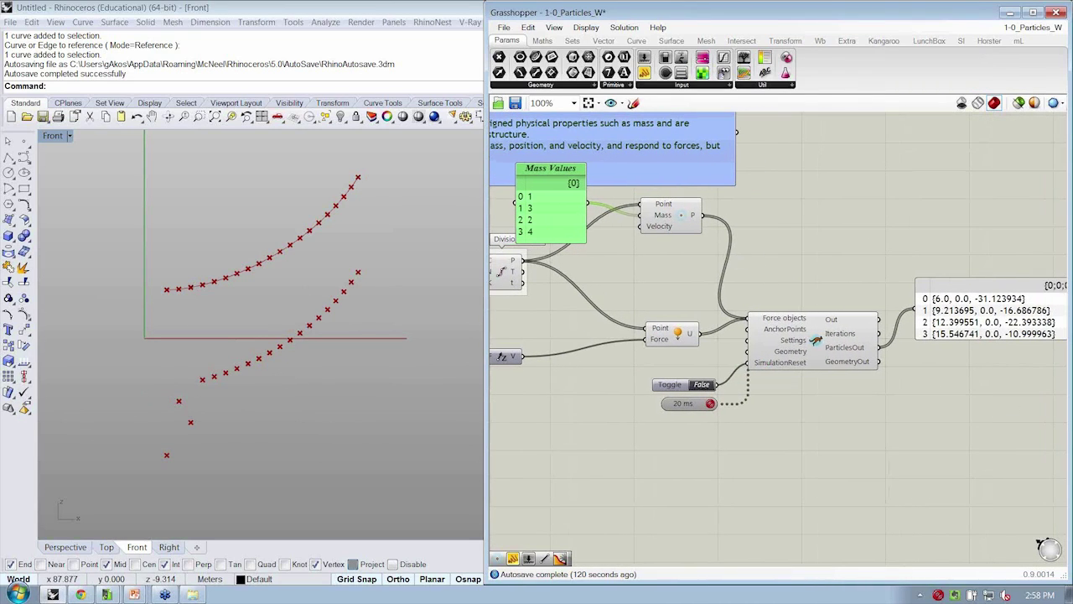
pyautogui.moveTo(989, 442); pyautogui.dragTo(752, 235)
pyautogui.click(687, 252)
pyautogui.moveTo(667, 254); pyautogui.dragTo(680, 252, button='right')
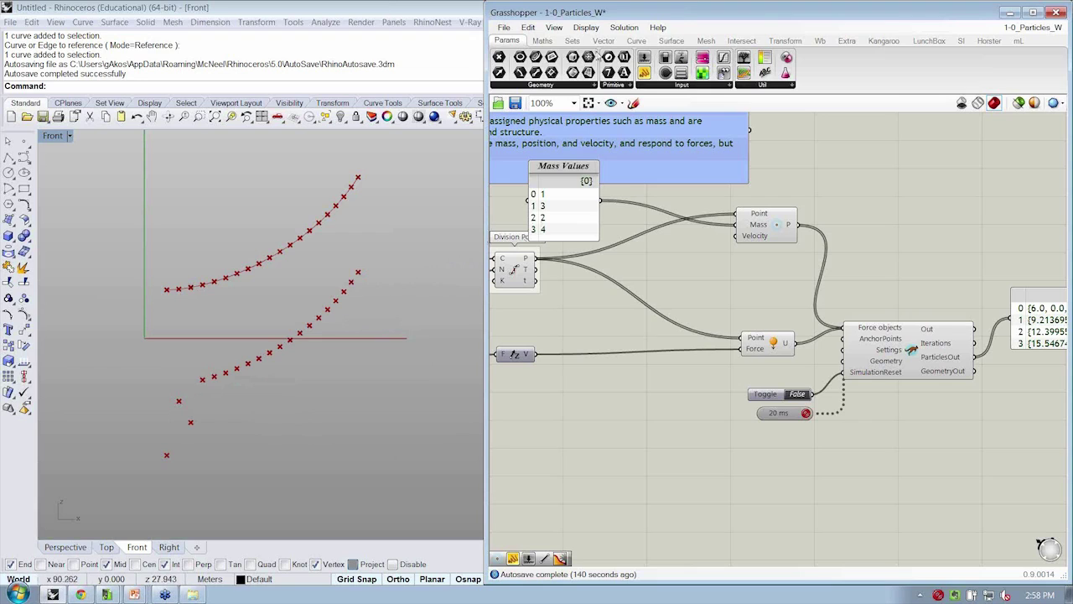
# Add a List Length component from Sets > List, fed by the division points
pyautogui.click(573, 41)
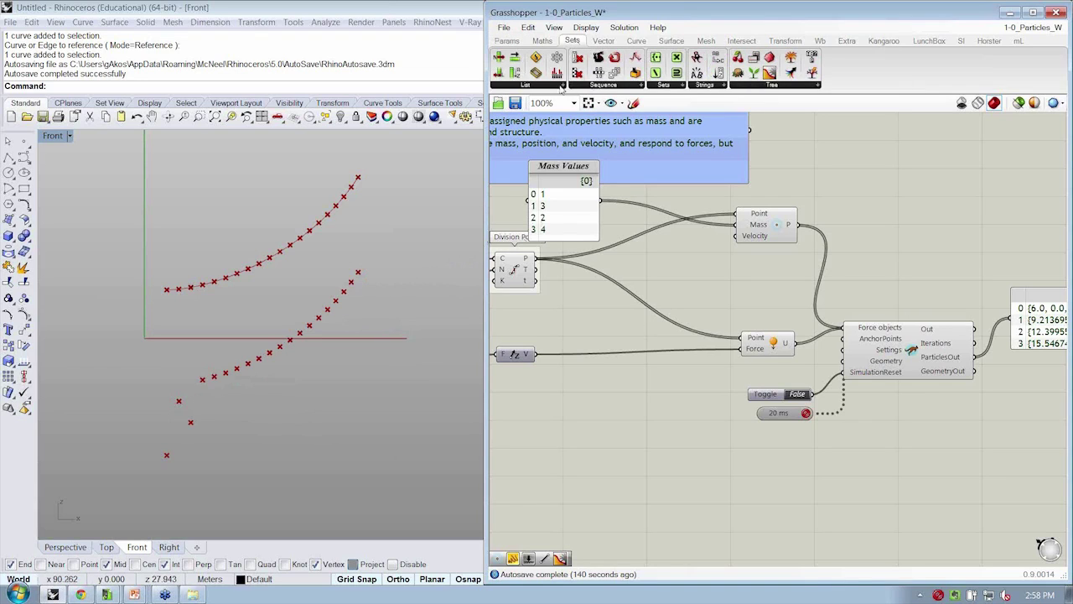
pyautogui.click(556, 86)
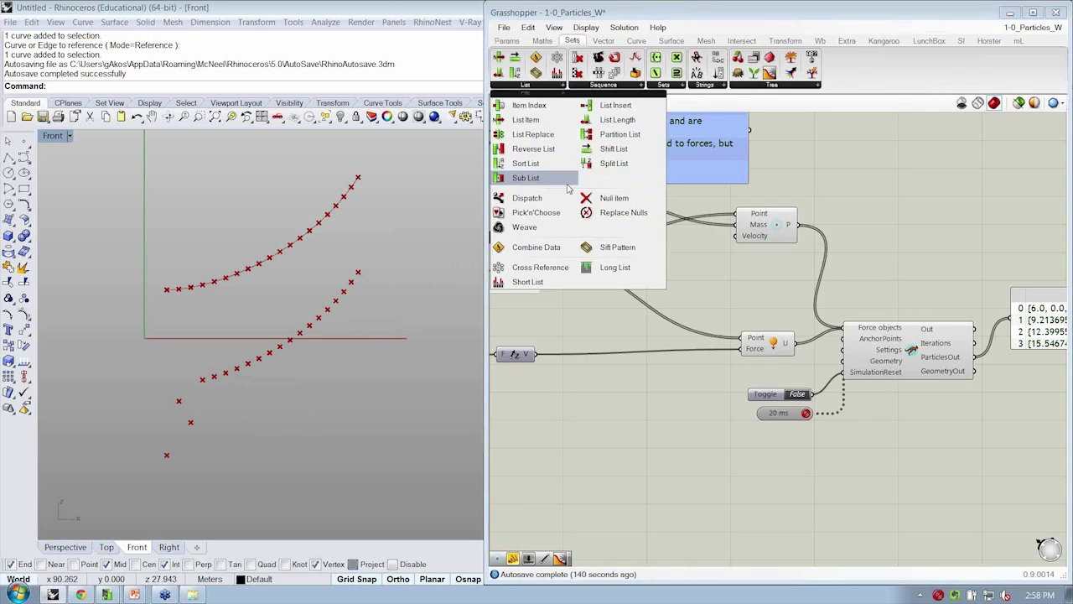
pyautogui.moveTo(617, 120); pyautogui.dragTo(586, 299)
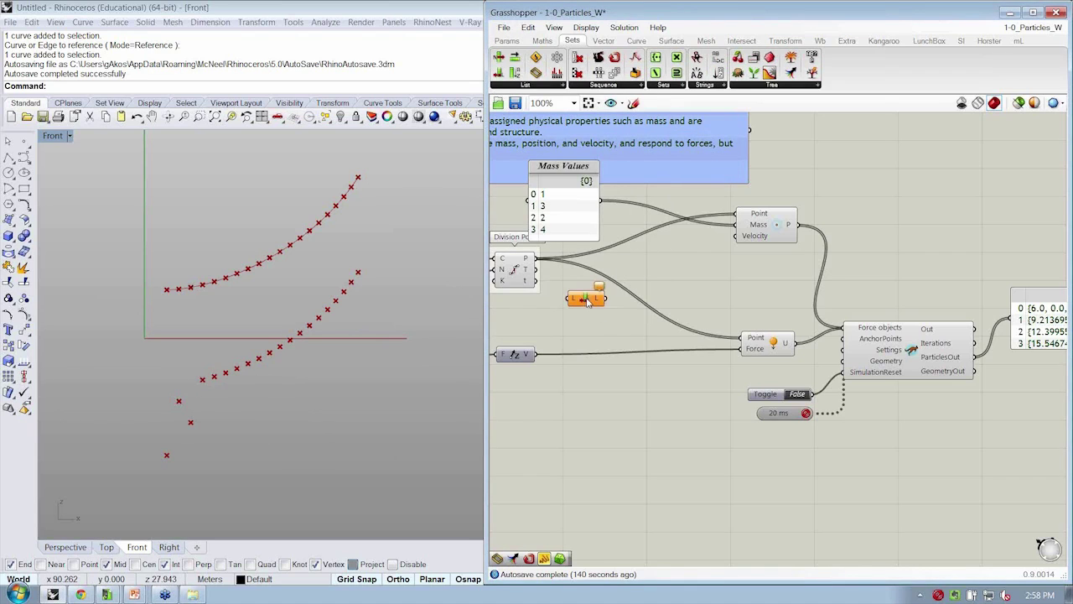
pyautogui.moveTo(536, 258); pyautogui.dragTo(571, 298)
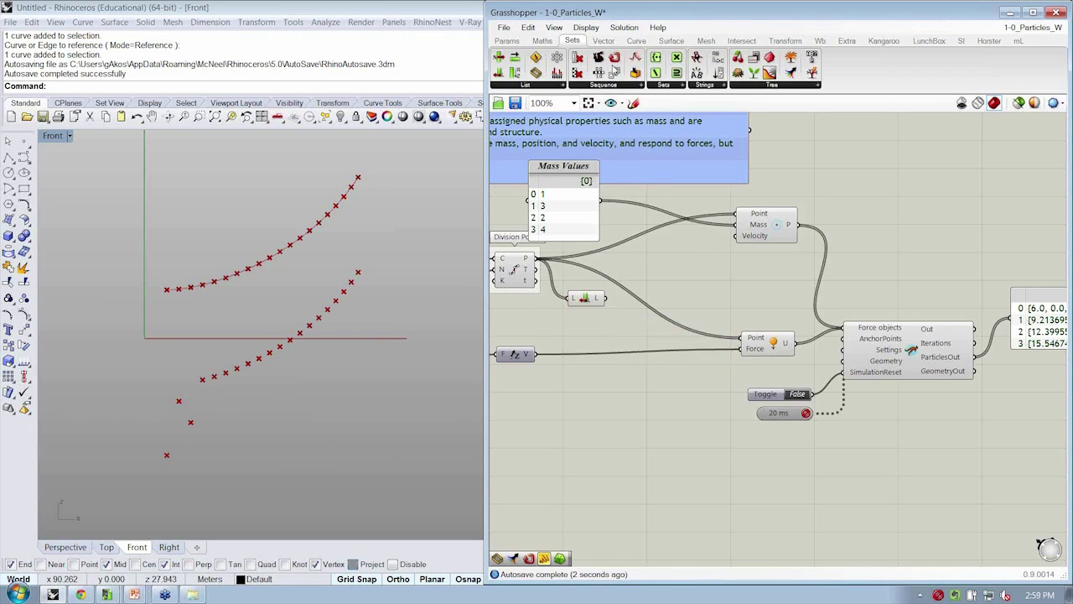
# Add Repeat Data fed by Mass Values and List Length, outputting to the particles' Mass
pyautogui.moveTo(614, 71); pyautogui.dragTo(646, 251)
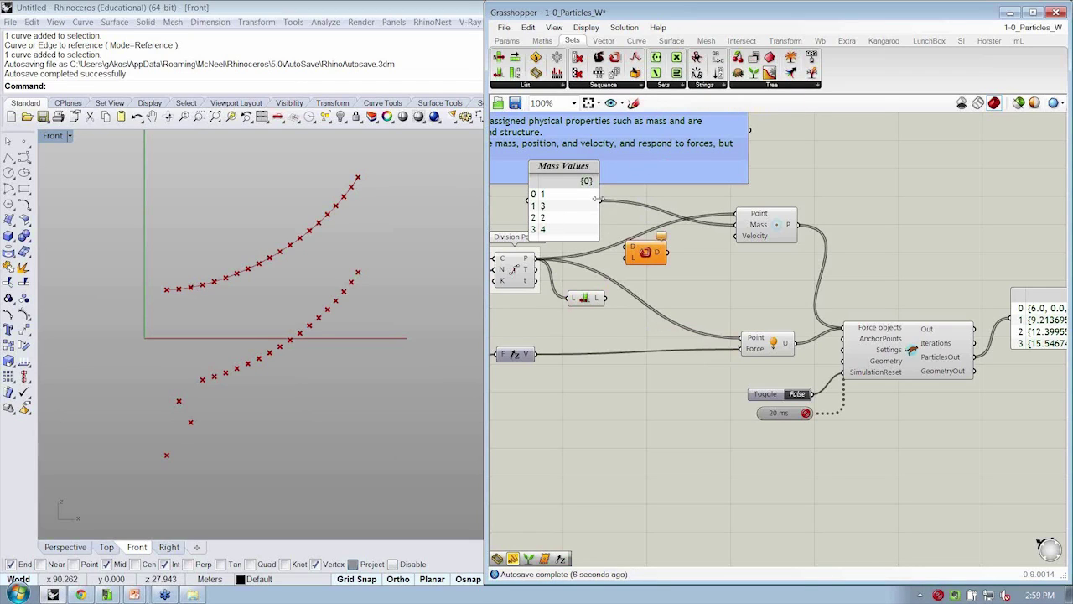
pyautogui.moveTo(598, 199); pyautogui.dragTo(737, 225)
pyautogui.click(616, 306)
pyautogui.moveTo(646, 252); pyautogui.dragTo(660, 255)
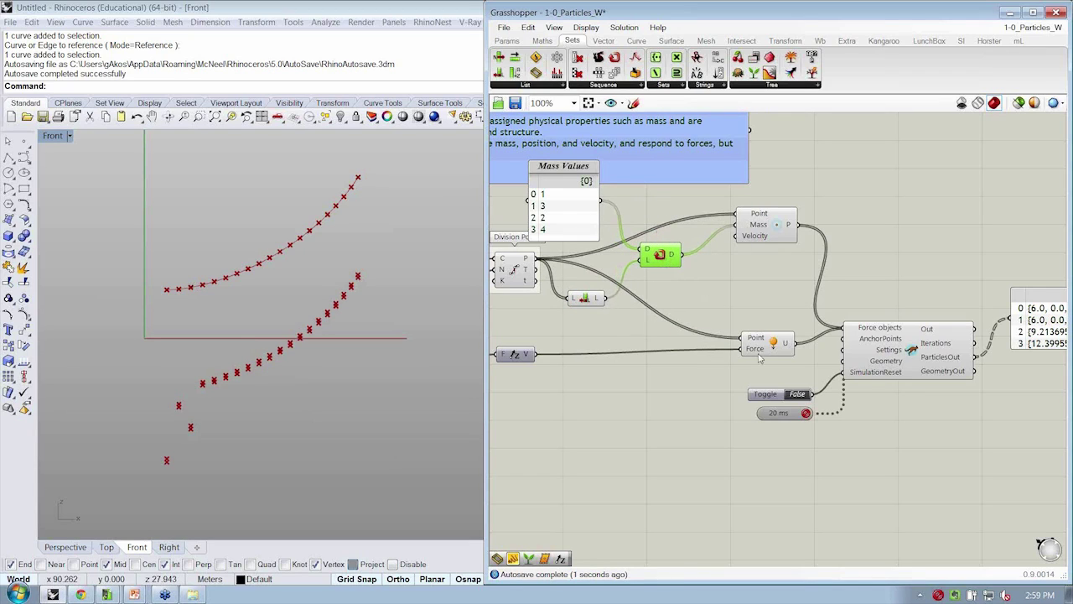
pyautogui.doubleClick(797, 395)
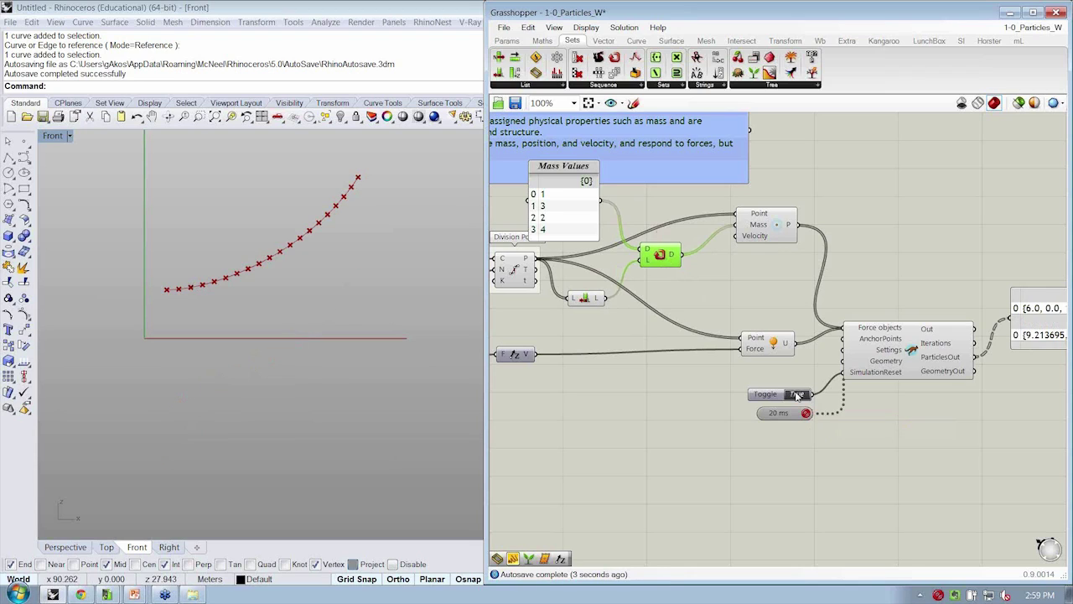
pyautogui.doubleClick(797, 394)
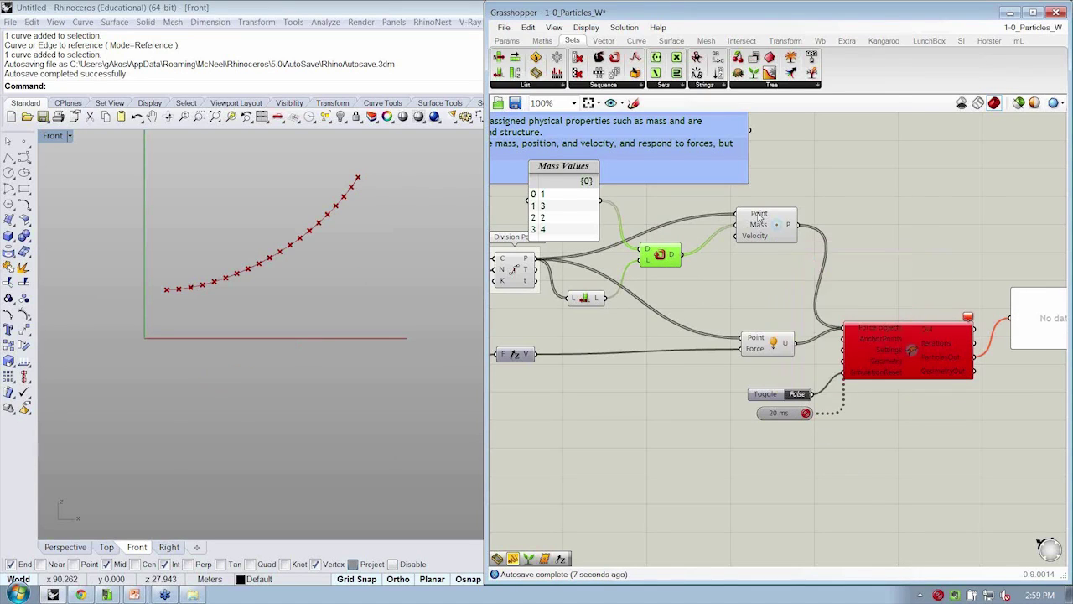
# Switch the Boolean toggle to True and reposition the output panel
pyautogui.click(800, 394)
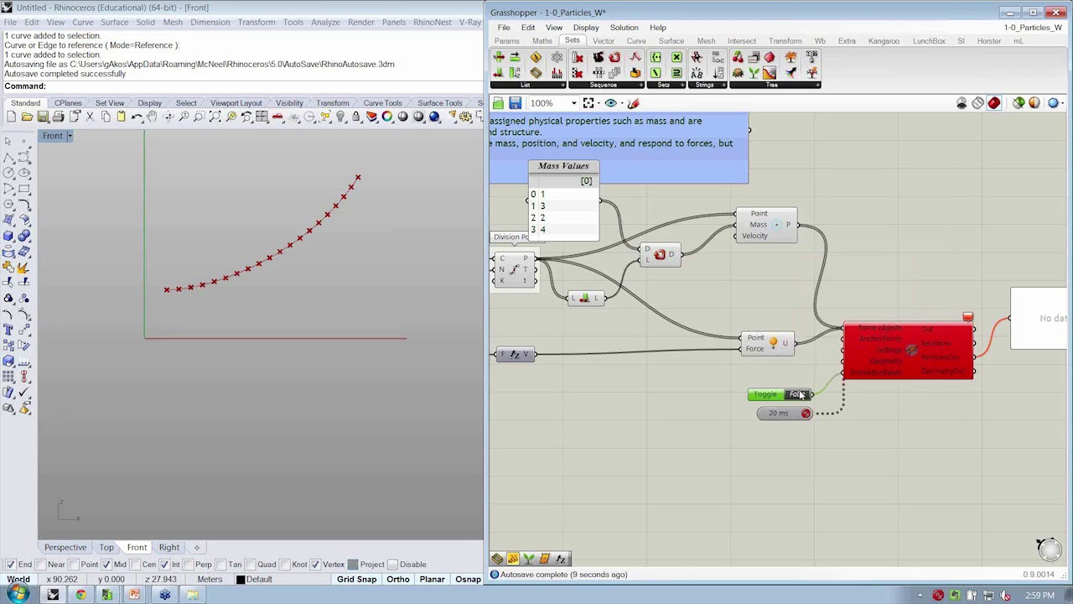
pyautogui.doubleClick(801, 394)
pyautogui.moveTo(895, 447); pyautogui.dragTo(822, 434, button='right')
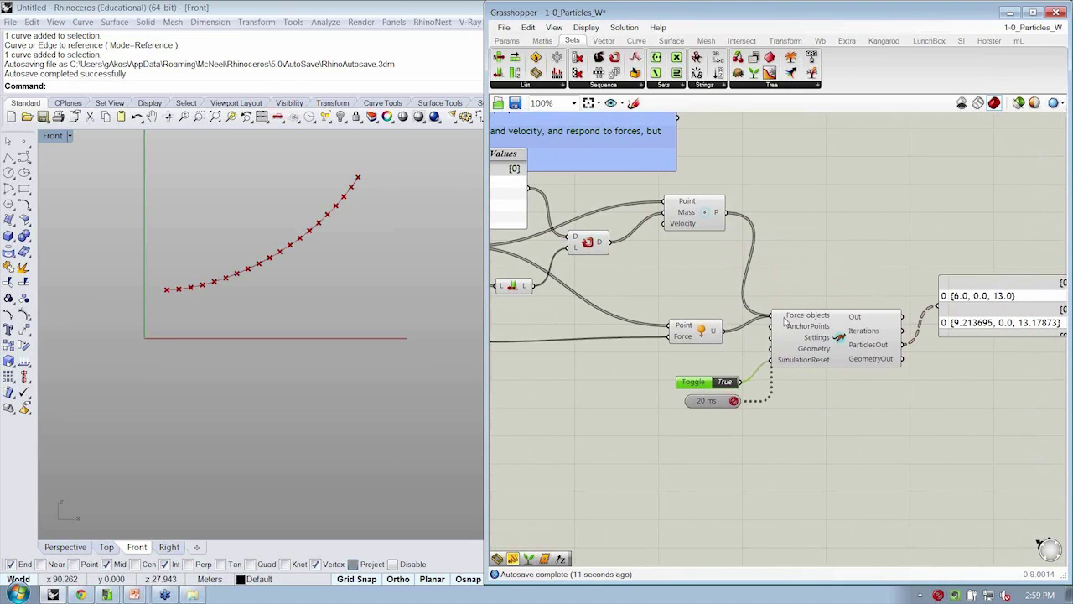
pyautogui.moveTo(1025, 412); pyautogui.dragTo(915, 373)
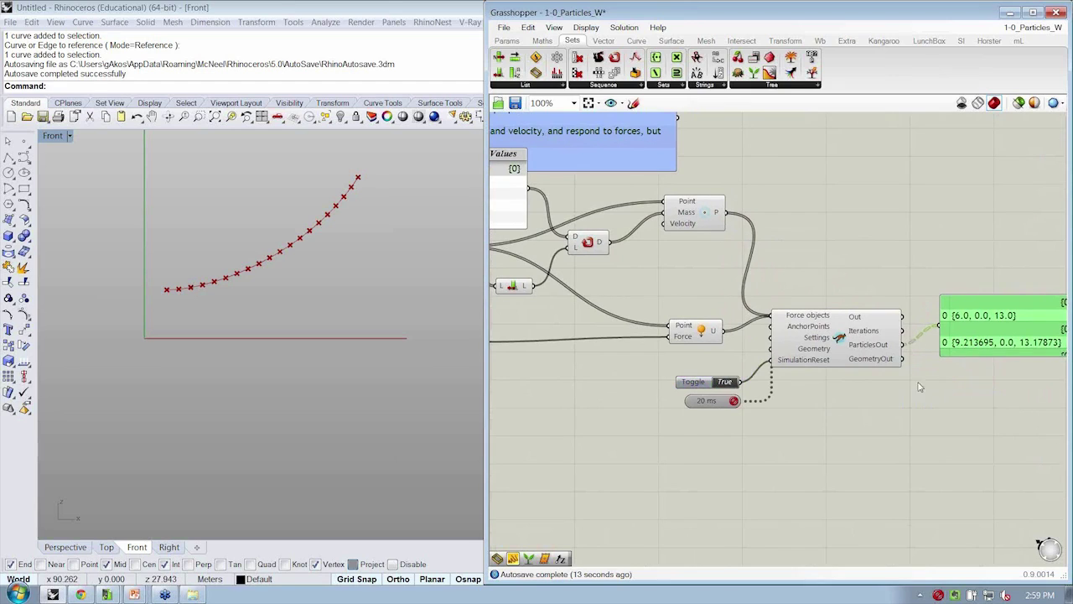
pyautogui.click(821, 396)
pyautogui.scroll(-2, 830, 398)
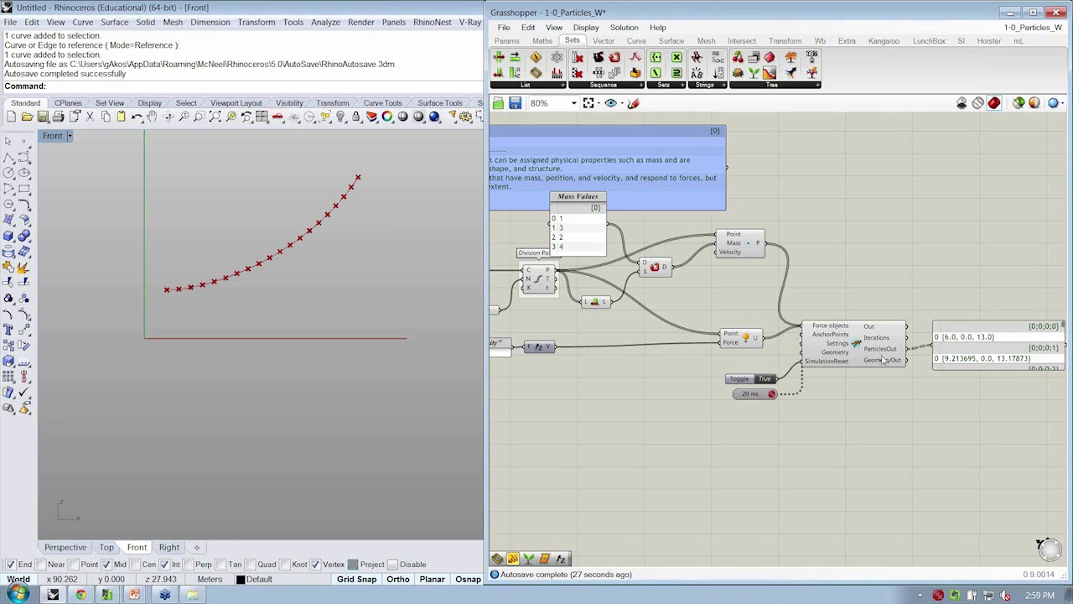
pyautogui.scroll(2, 956, 408)
# Move the Kangaroo solver and its output panel slightly higher
pyautogui.moveTo(955, 409); pyautogui.dragTo(828, 320)
pyautogui.moveTo(922, 318); pyautogui.dragTo(924, 301)
pyautogui.click(922, 289)
pyautogui.click(964, 344)
pyautogui.scroll(-1, 964, 343)
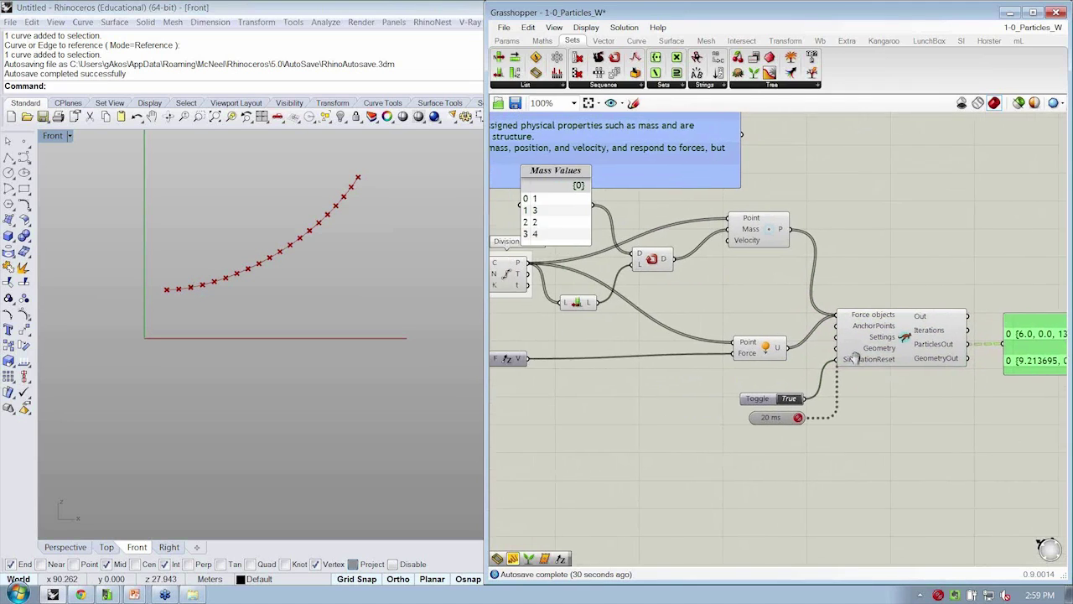
pyautogui.scroll(1, 771, 310)
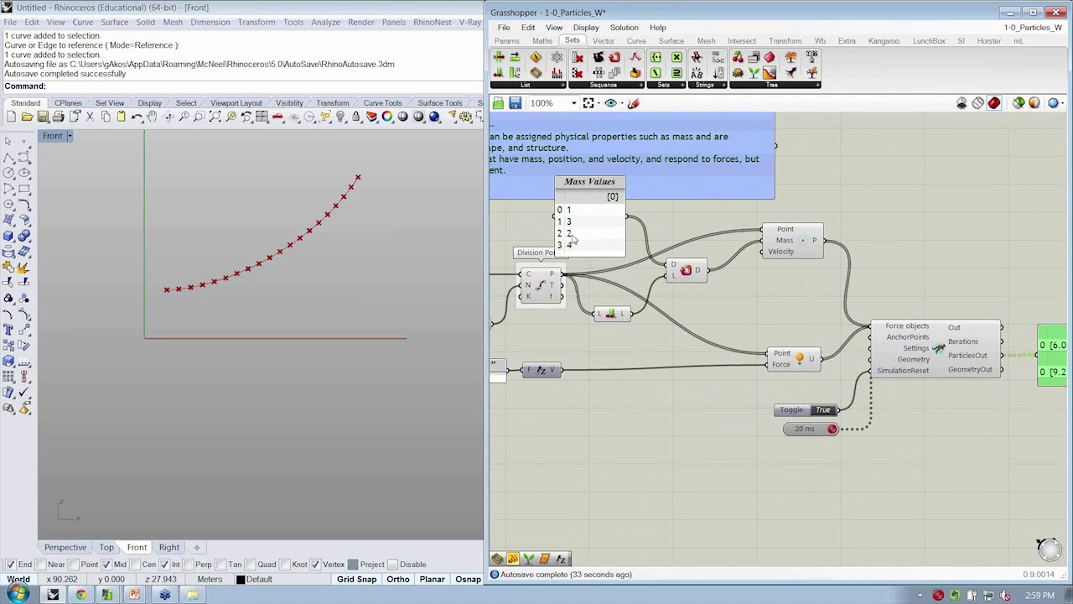
# Nudge the Mass Values panel right and switch the toggle back to False
pyautogui.moveTo(574, 237); pyautogui.dragTo(599, 233)
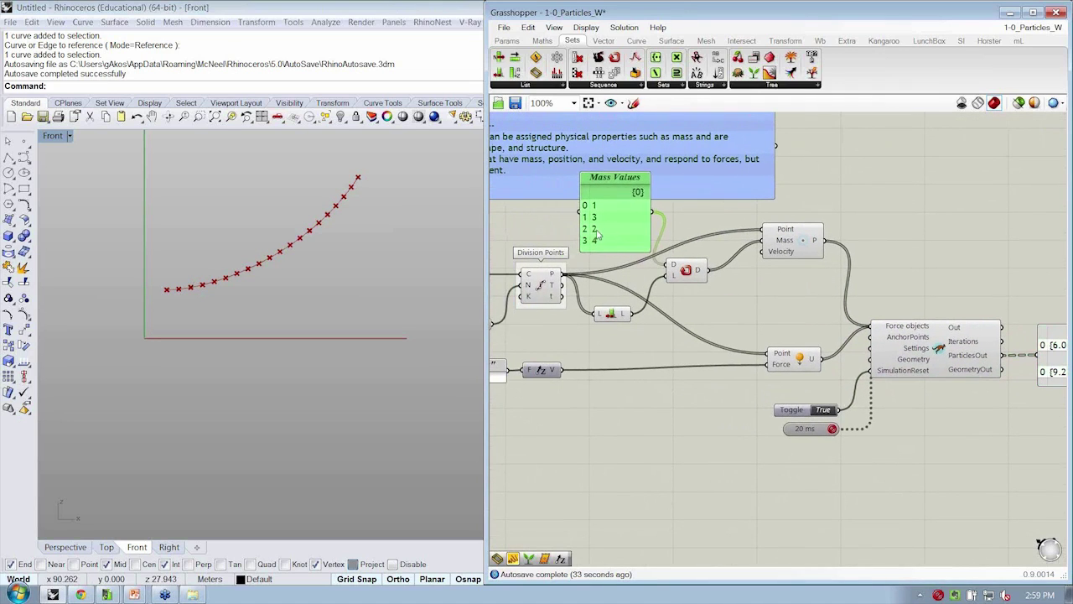
pyautogui.click(617, 314)
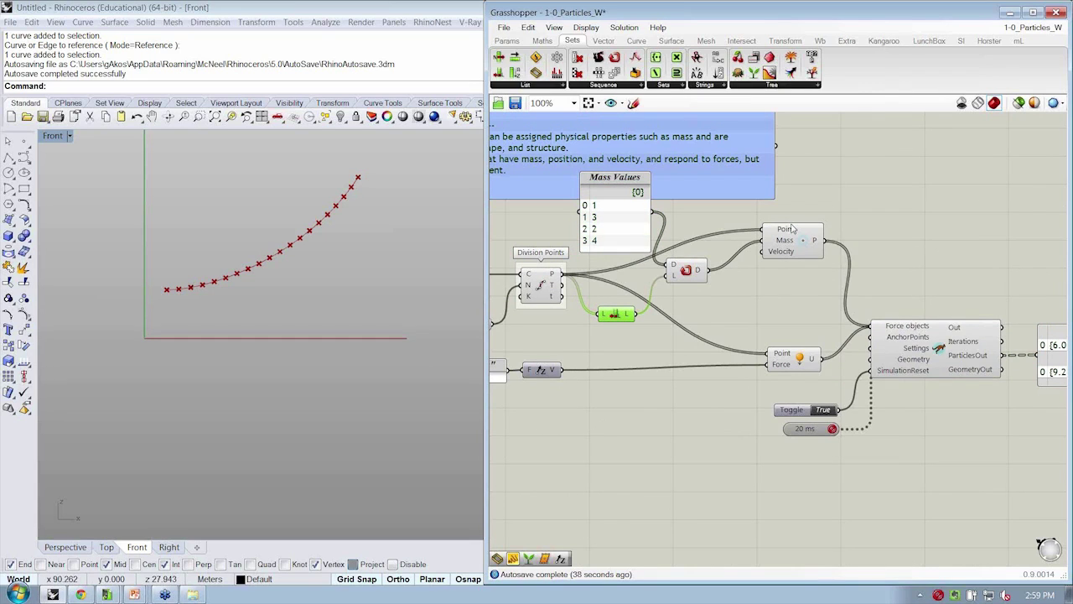
pyautogui.moveTo(896, 271); pyautogui.dragTo(755, 231, button='right')
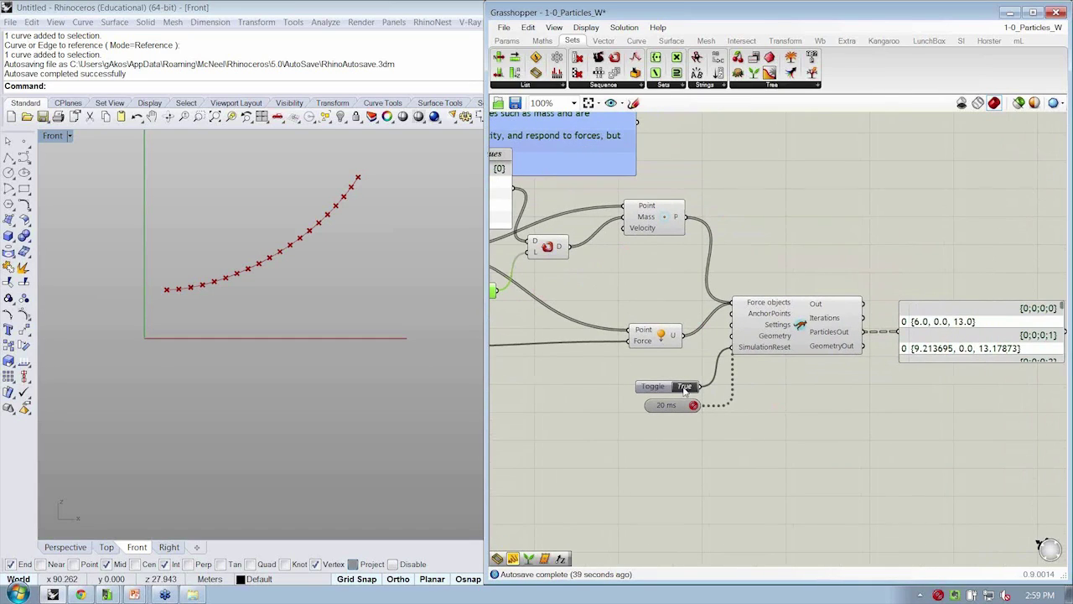
pyautogui.doubleClick(685, 386)
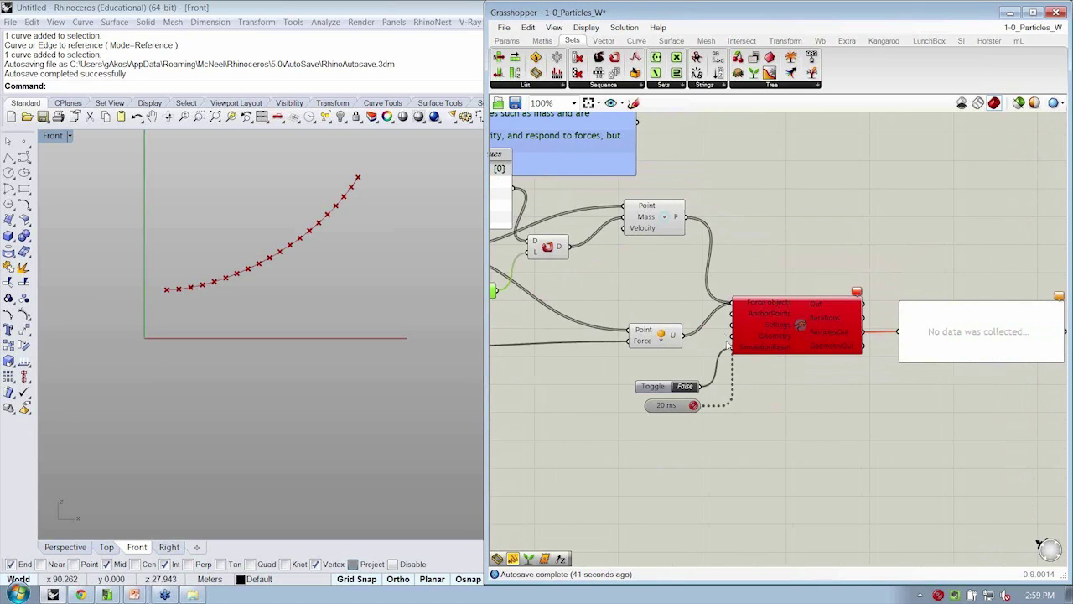
# Check the solver's error, set the toggle to True, and shift the solver and panel right
pyautogui.click(857, 292)
pyautogui.doubleClick(685, 386)
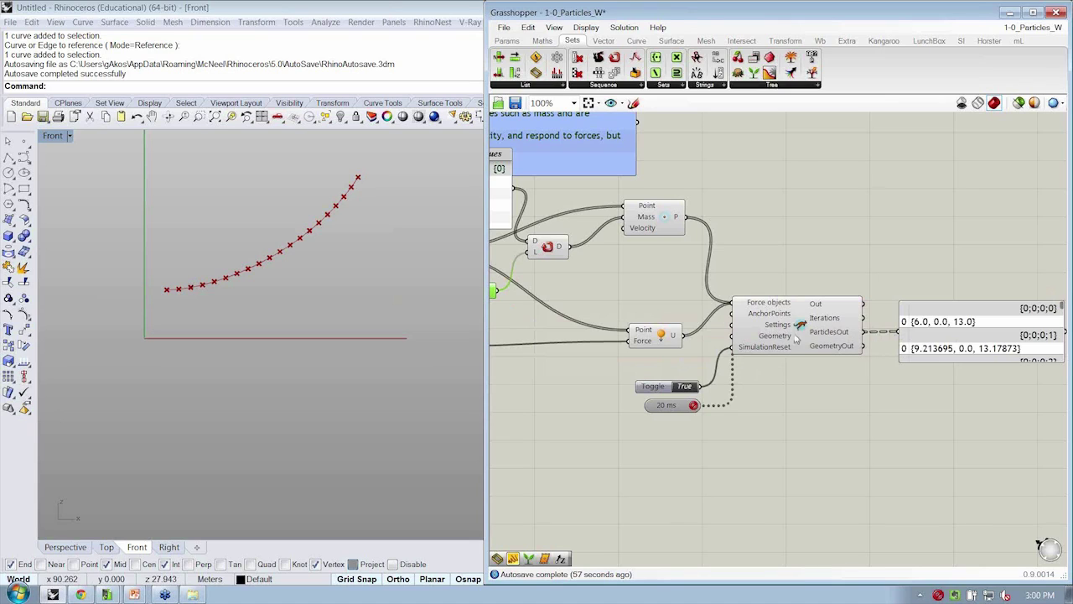
pyautogui.moveTo(905, 332)
pyautogui.mouseDown()
pyautogui.moveTo(857, 333)
pyautogui.moveTo(924, 337)
pyautogui.moveTo(914, 342)
pyautogui.mouseUp()
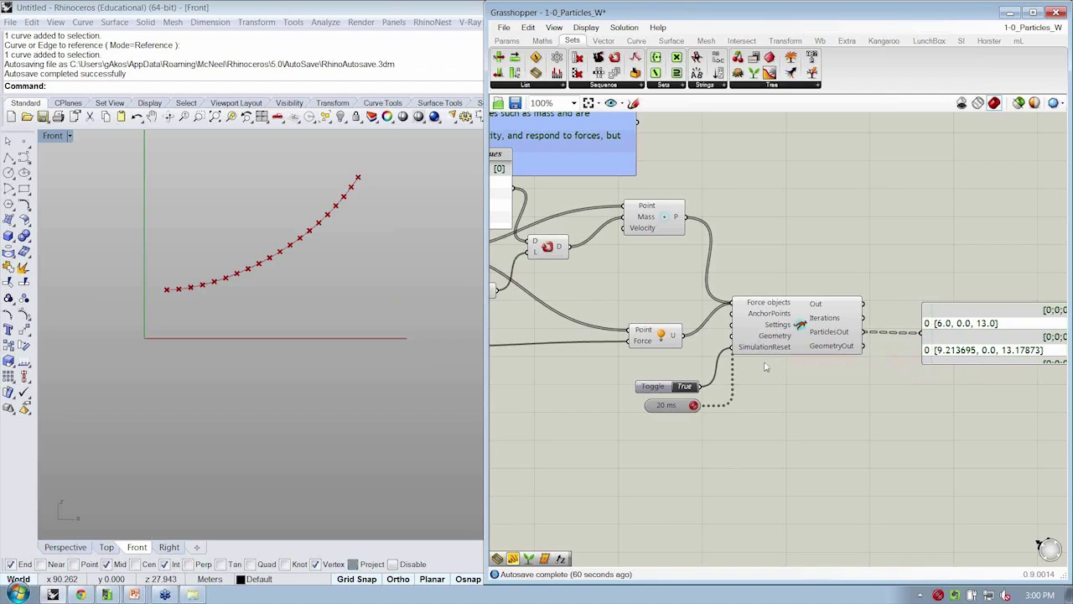
pyautogui.moveTo(982, 412); pyautogui.dragTo(828, 318)
pyautogui.click(779, 258)
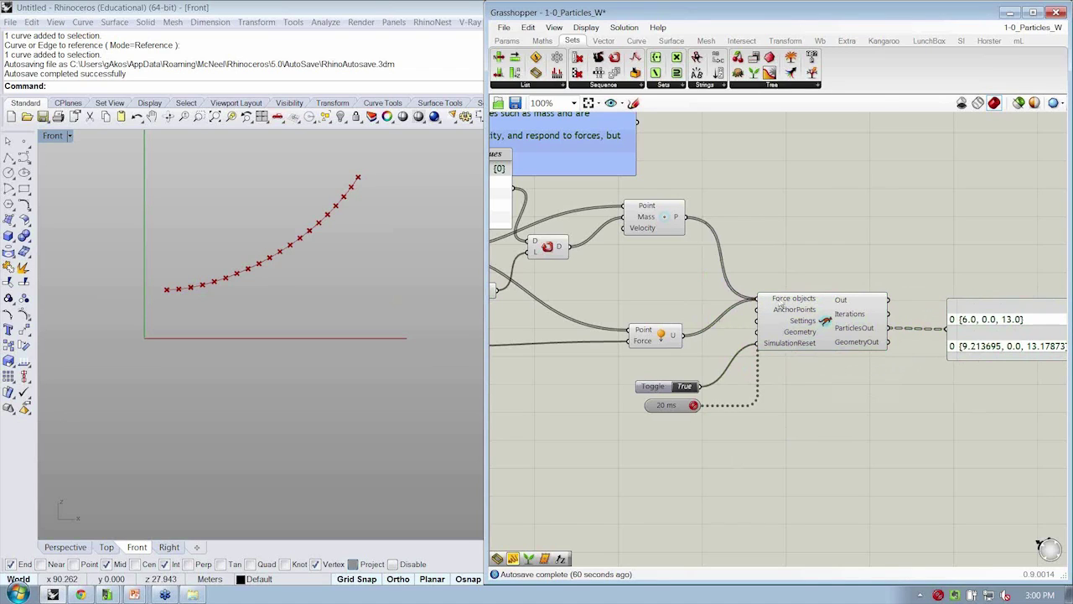
pyautogui.moveTo(742, 274); pyautogui.dragTo(793, 303)
pyautogui.moveTo(668, 215); pyautogui.dragTo(669, 225)
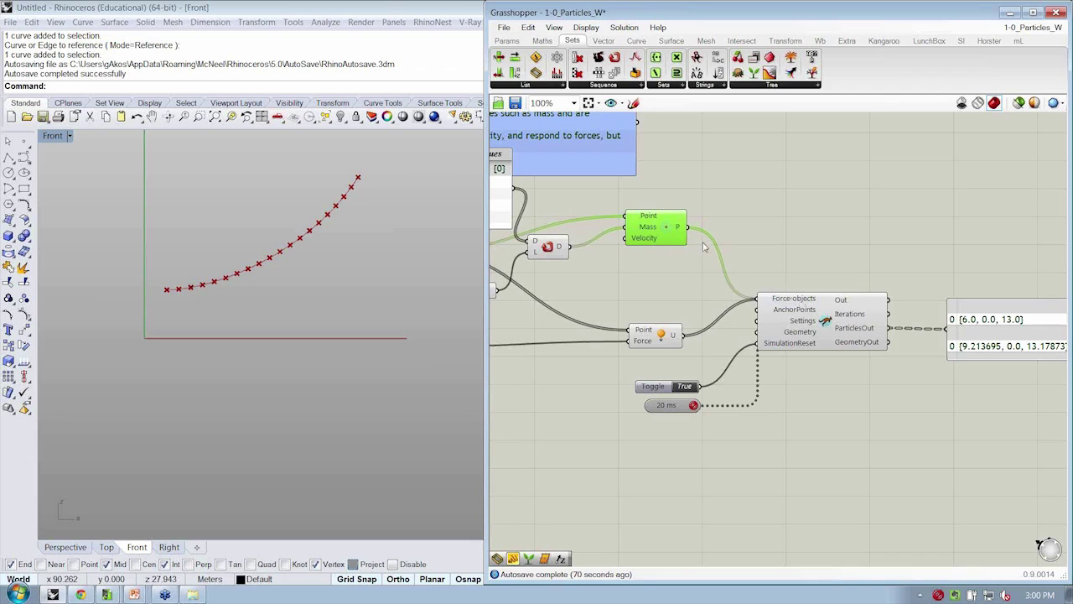
pyautogui.moveTo(662, 337); pyautogui.dragTo(670, 335)
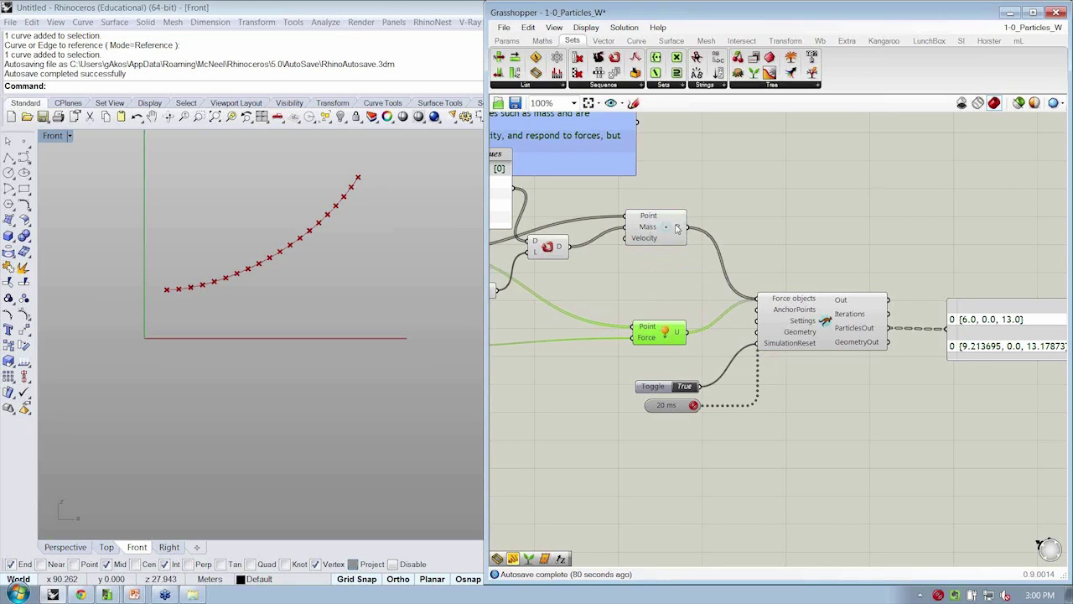
# Place a Merge component, wire the particle output into it, and flatten its result
pyautogui.moveTo(679, 230)
pyautogui.moveTo(777, 301)
pyautogui.click(794, 86)
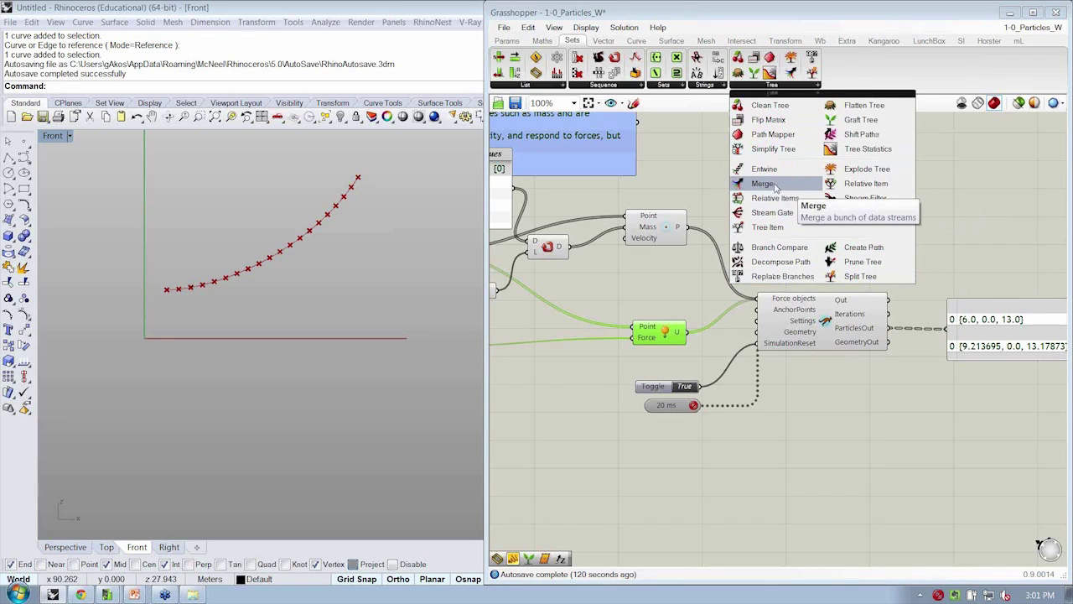
pyautogui.moveTo(762, 186); pyautogui.dragTo(762, 228)
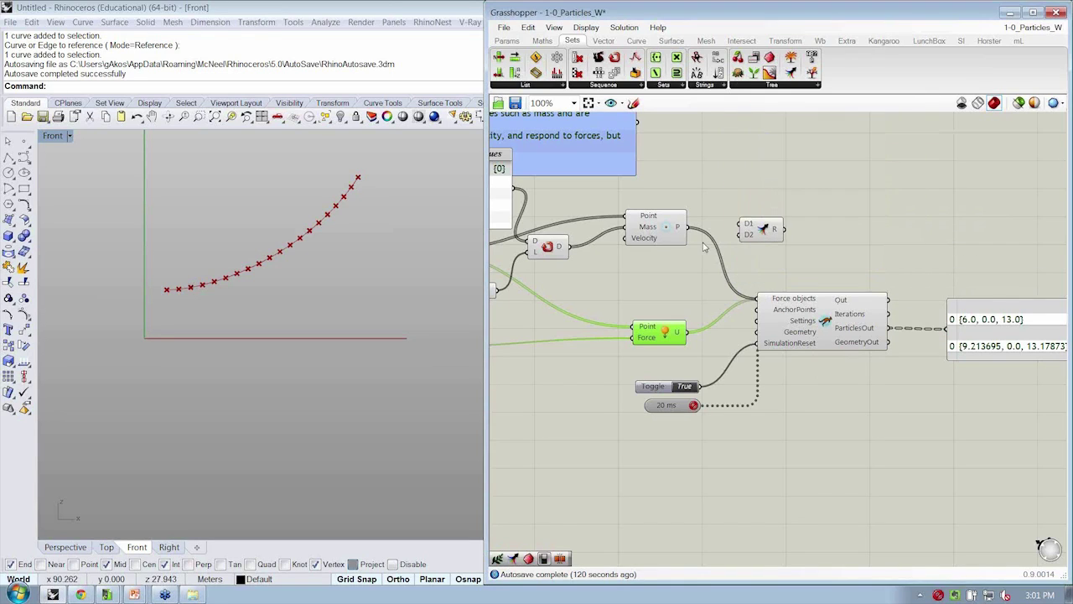
pyautogui.moveTo(686, 226); pyautogui.dragTo(688, 332)
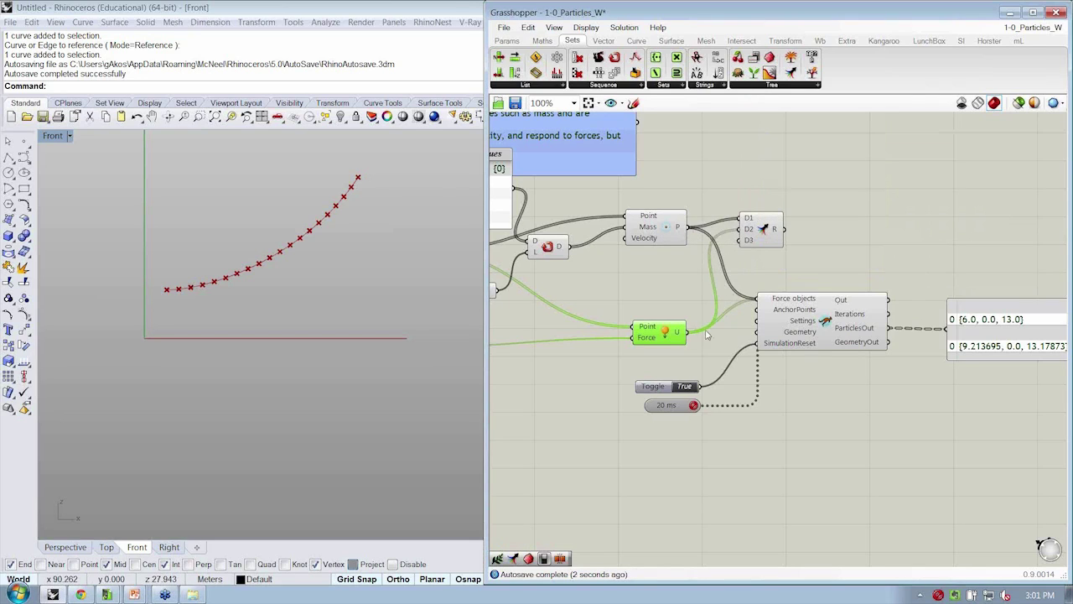
pyautogui.scroll(5, 776, 232)
pyautogui.rightClick(777, 233)
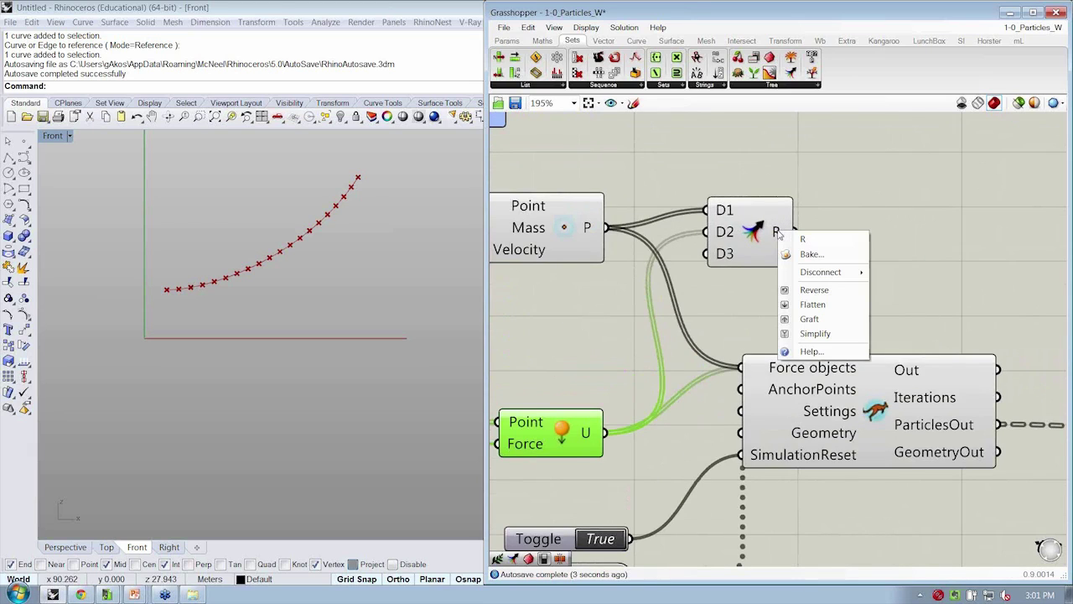
pyautogui.click(811, 305)
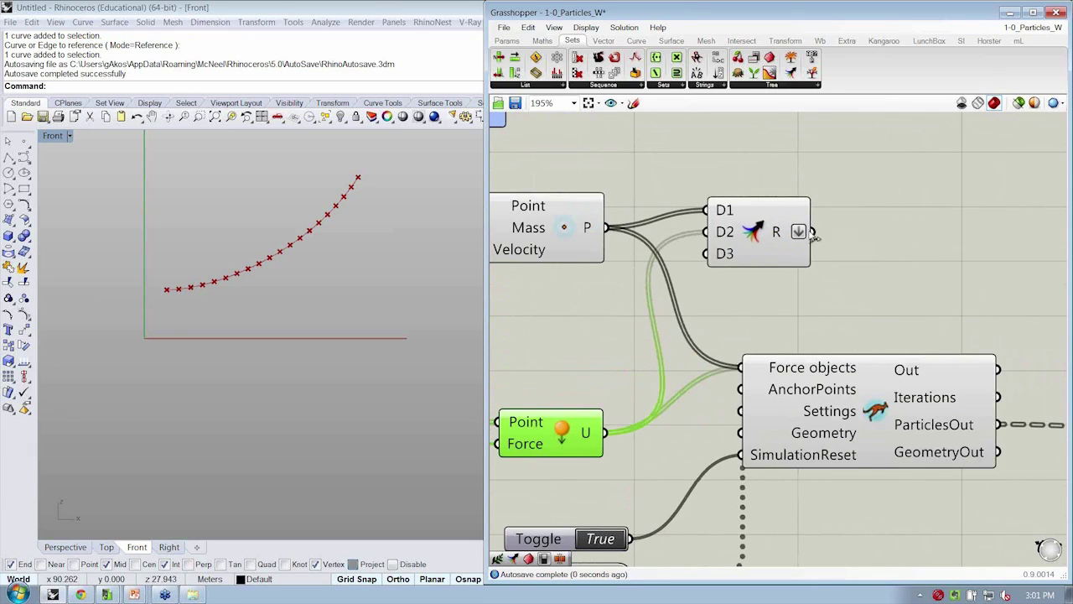
# Move Merge above the solver, remove its unused D3 input, and shift the solver right
pyautogui.moveTo(773, 235); pyautogui.dragTo(712, 325)
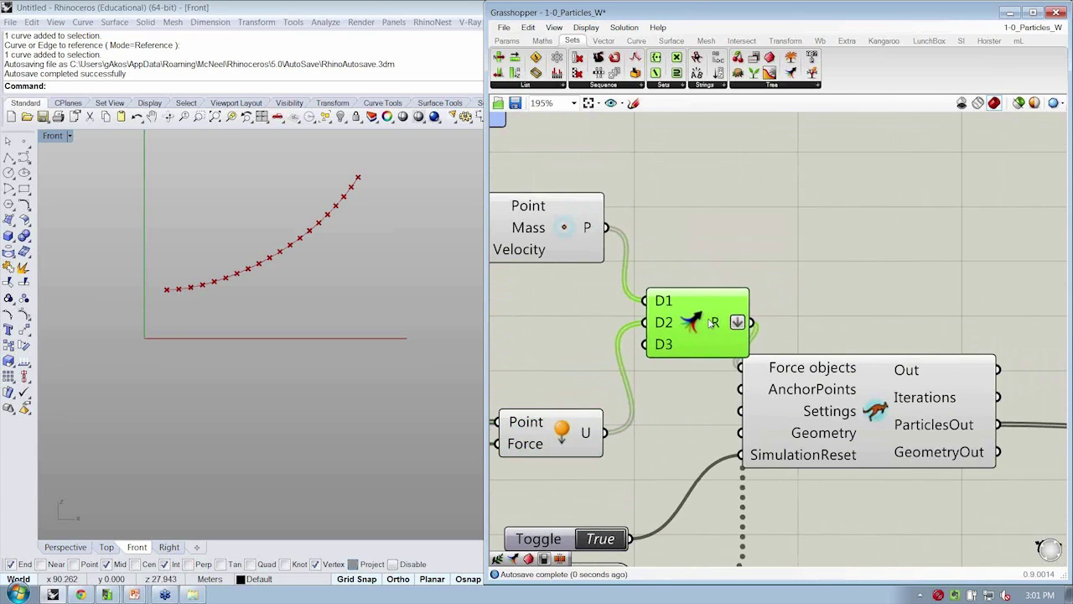
pyautogui.scroll(4, 680, 352)
pyautogui.click(684, 338)
pyautogui.scroll(-5, 710, 342)
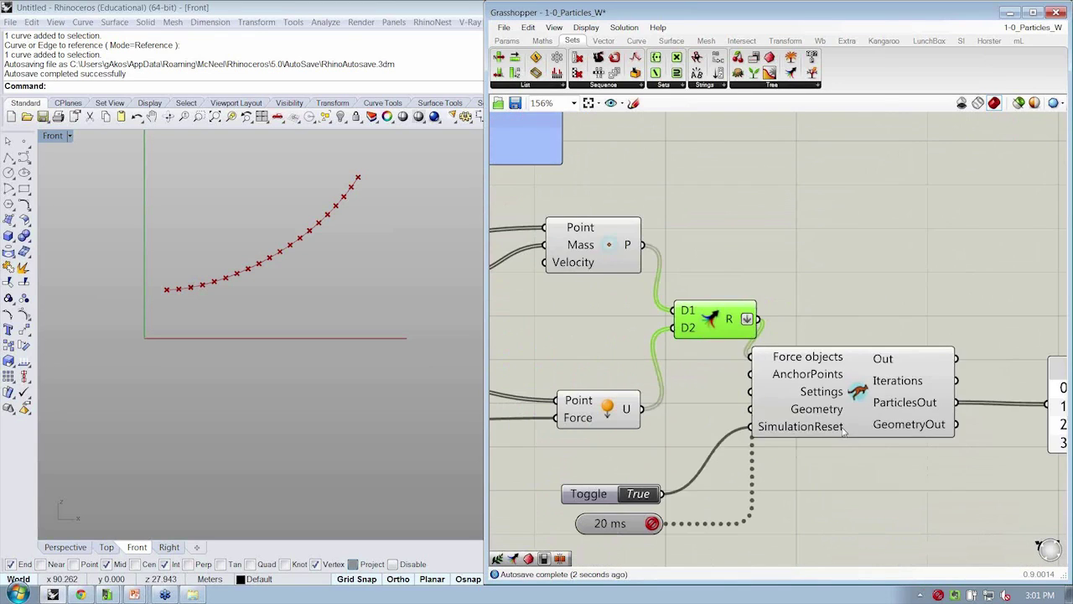
pyautogui.moveTo(842, 429); pyautogui.dragTo(873, 424)
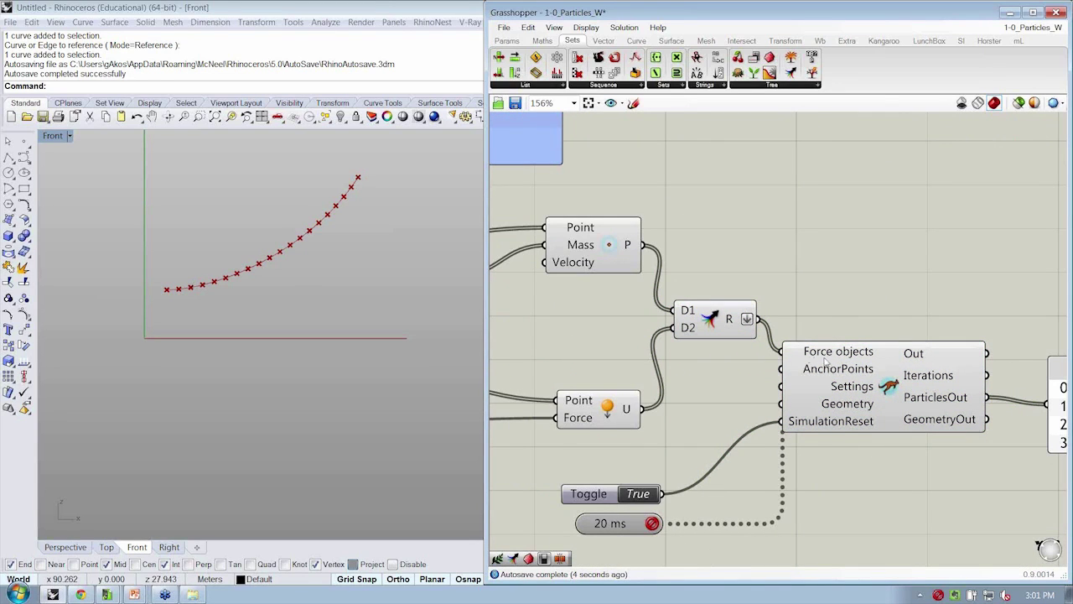
pyautogui.moveTo(645, 496); pyautogui.dragTo(642, 489, button='right')
# Set the reset toggle to False, let the simulation run, then stop the timer
pyautogui.click(637, 488)
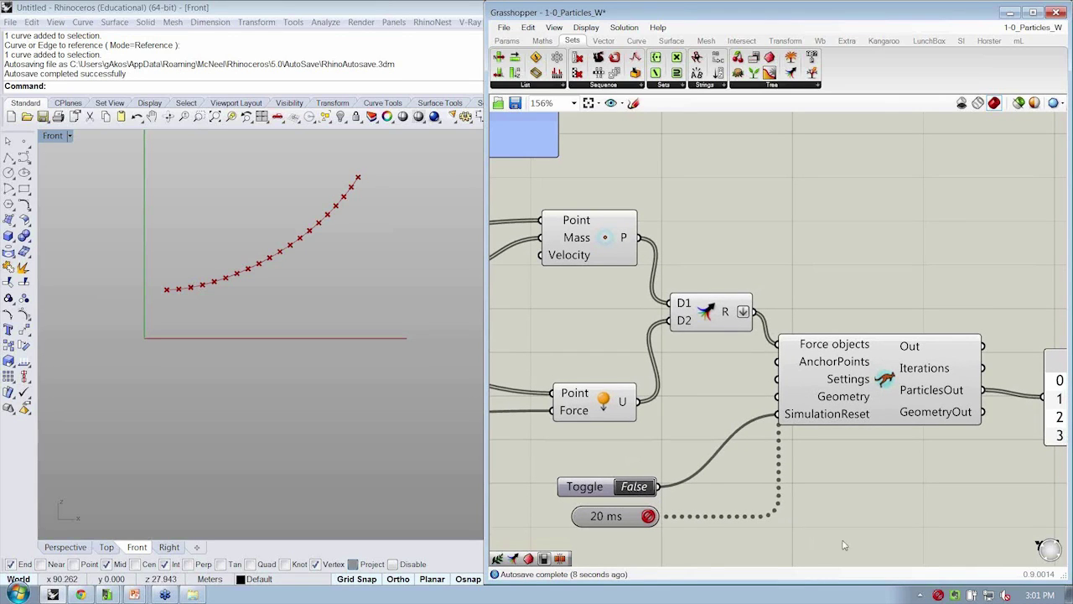
pyautogui.click(937, 592)
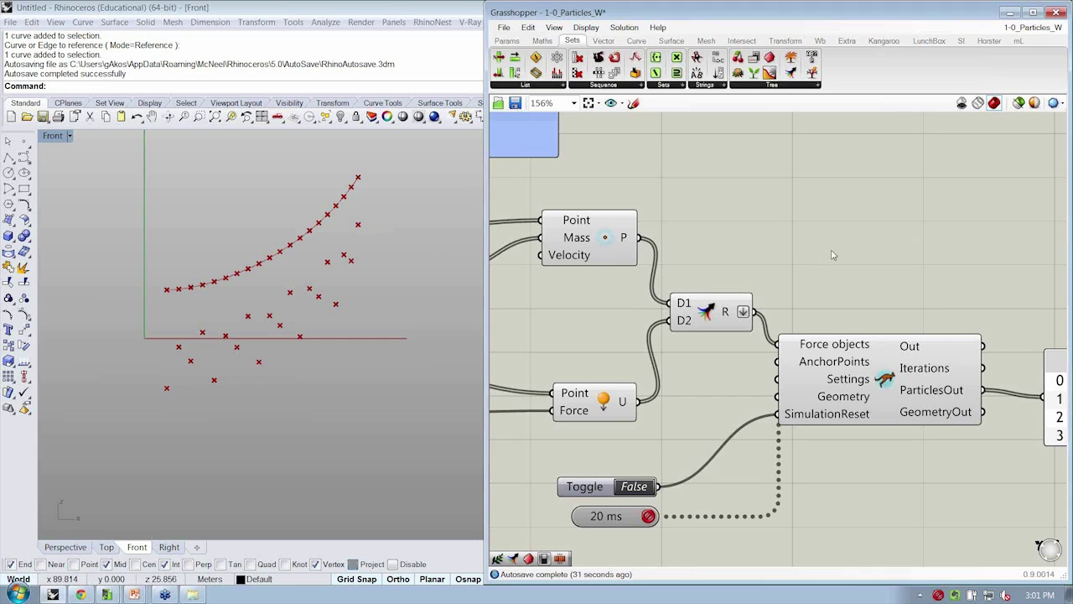
pyautogui.scroll(-5, 834, 252)
pyautogui.scroll(8, 889, 234)
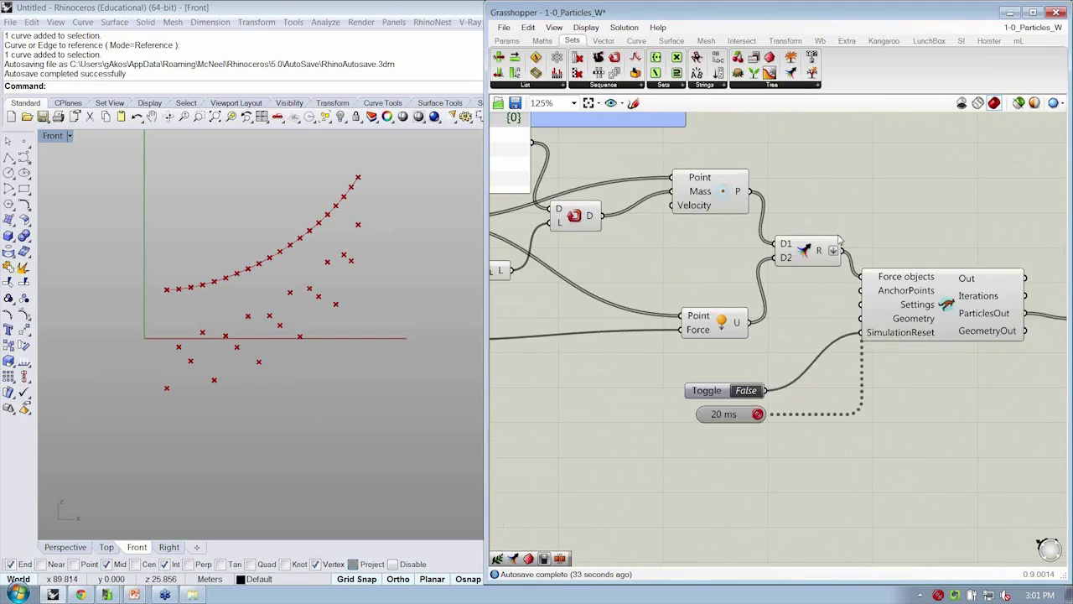
# Name the group around the Merge component 'All Force Objects'
pyautogui.click(803, 251)
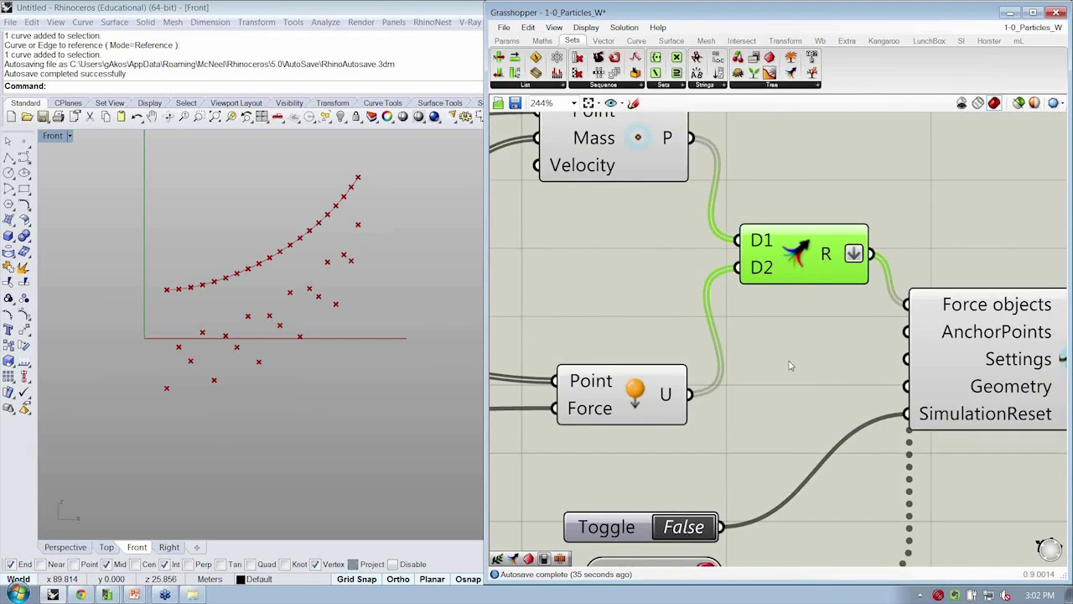
pyautogui.scroll(-1, 793, 367)
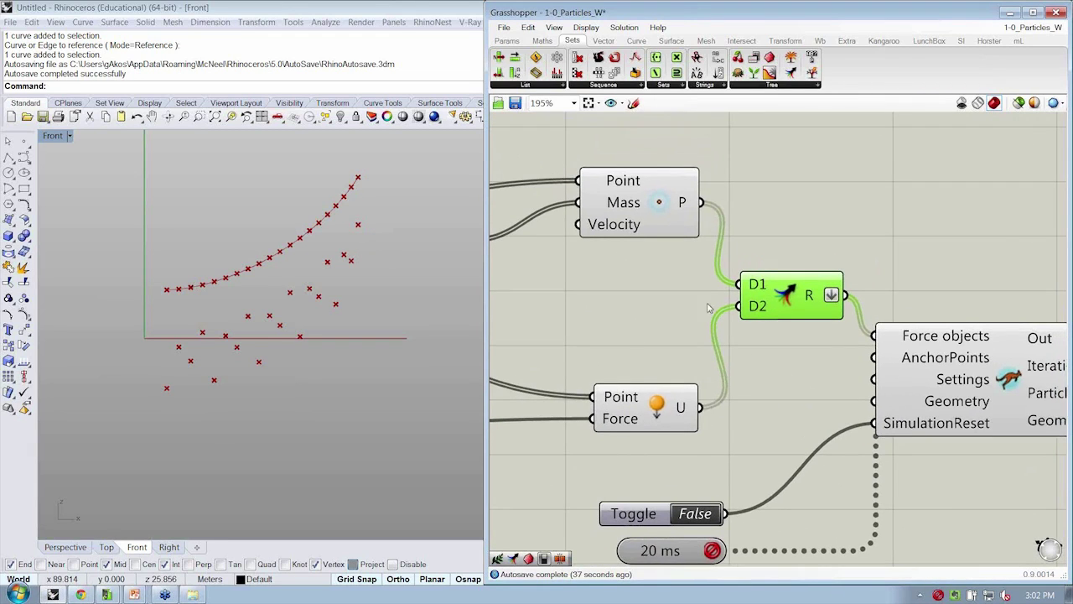
pyautogui.rightClick(793, 331)
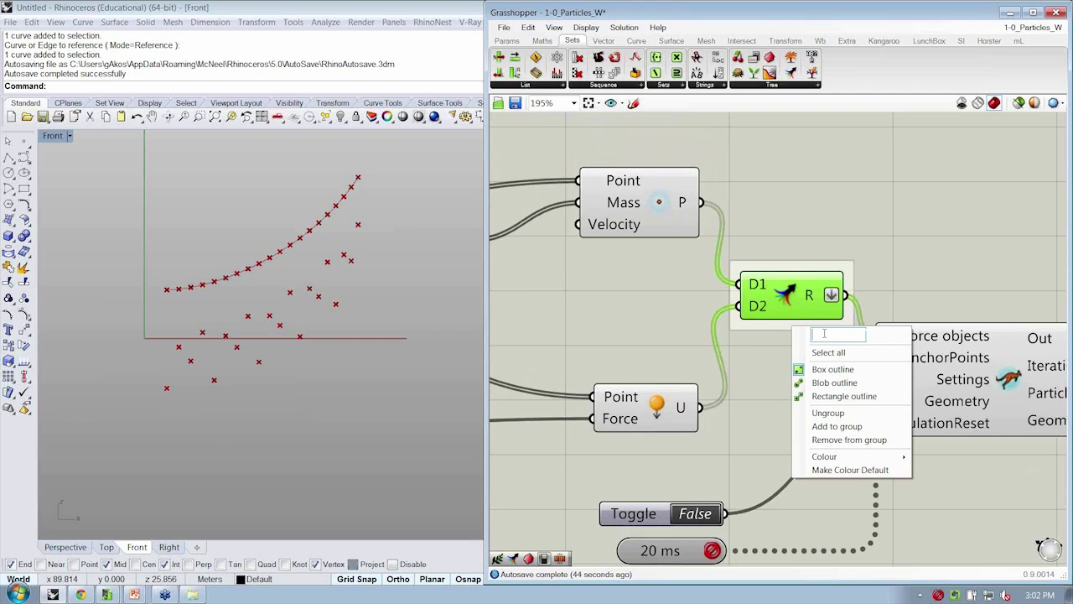
pyautogui.write('All Force O b')
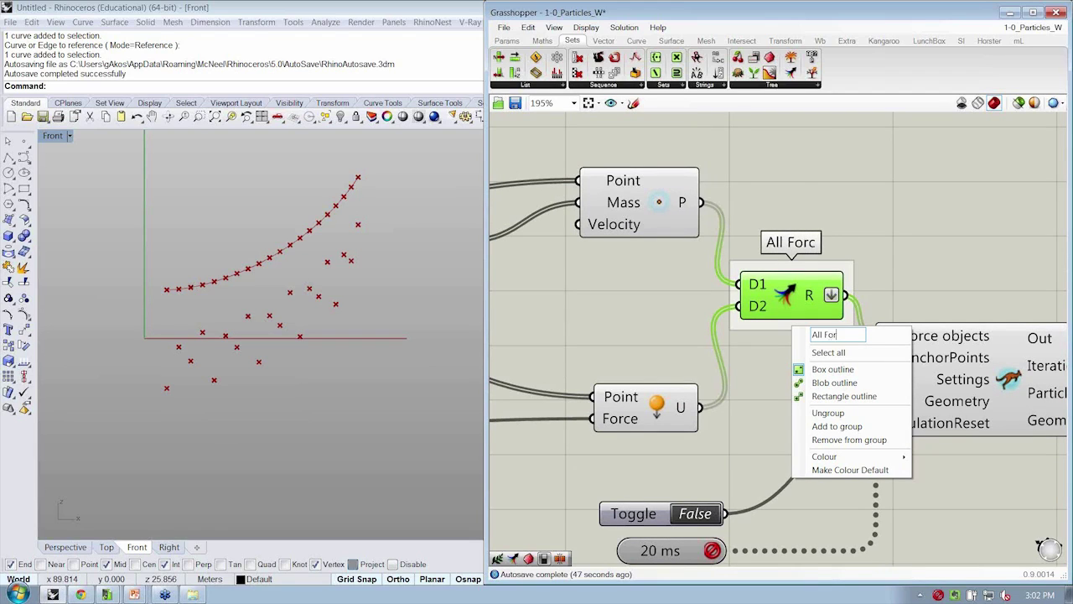
pyautogui.press('BackSpace')
pyautogui.press('BackSpace')
pyautogui.write('je')
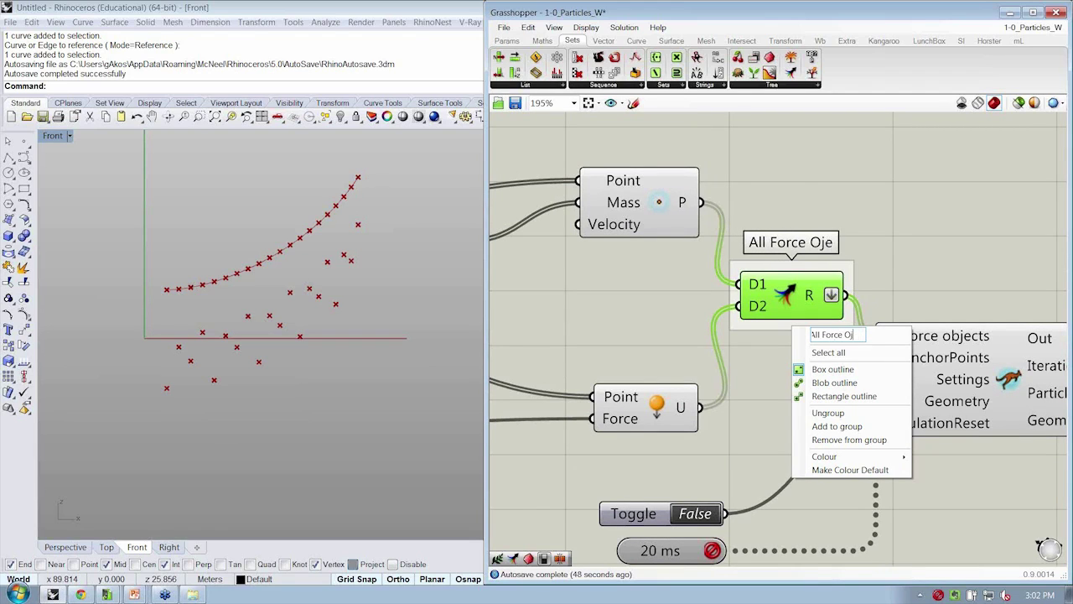
pyautogui.press('BackSpace')
pyautogui.press('BackSpace')
pyautogui.write('b')
pyautogui.press('BackSpace')
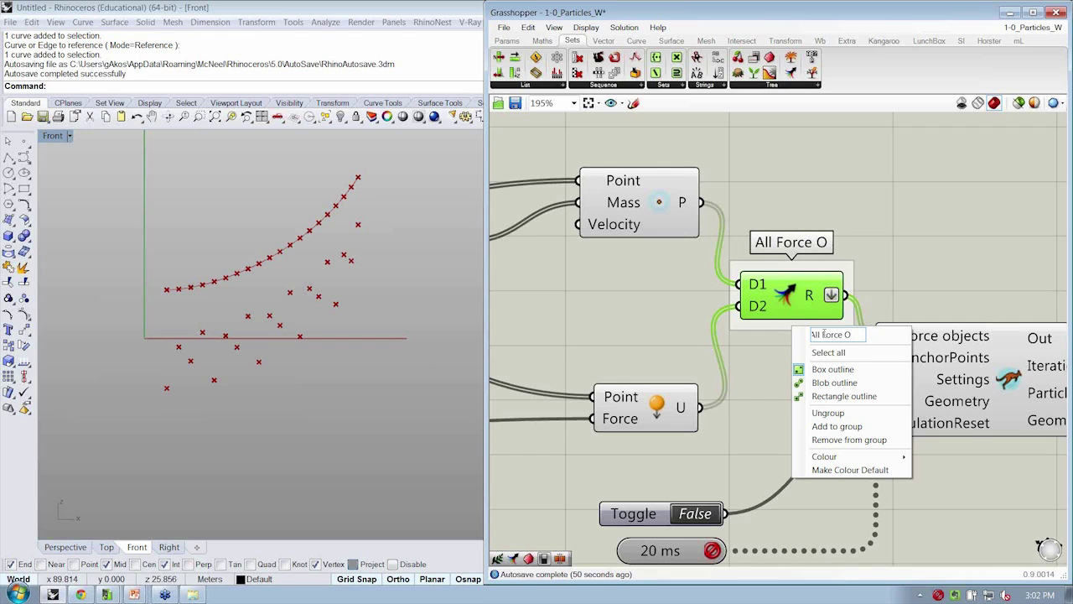
pyautogui.write('bjects')
pyautogui.press('Return')
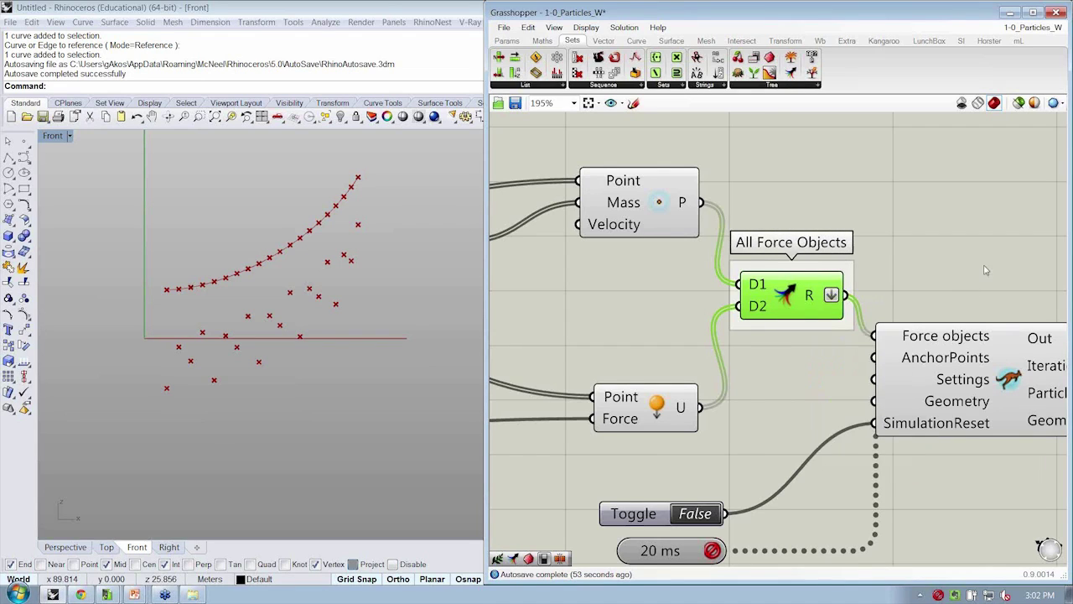
pyautogui.scroll(-3, 922, 252)
pyautogui.scroll(2, 754, 335)
pyautogui.moveTo(770, 426); pyautogui.dragTo(704, 216)
# Shift the two Point components left and place a new Panel on the canvas
pyautogui.click(735, 425)
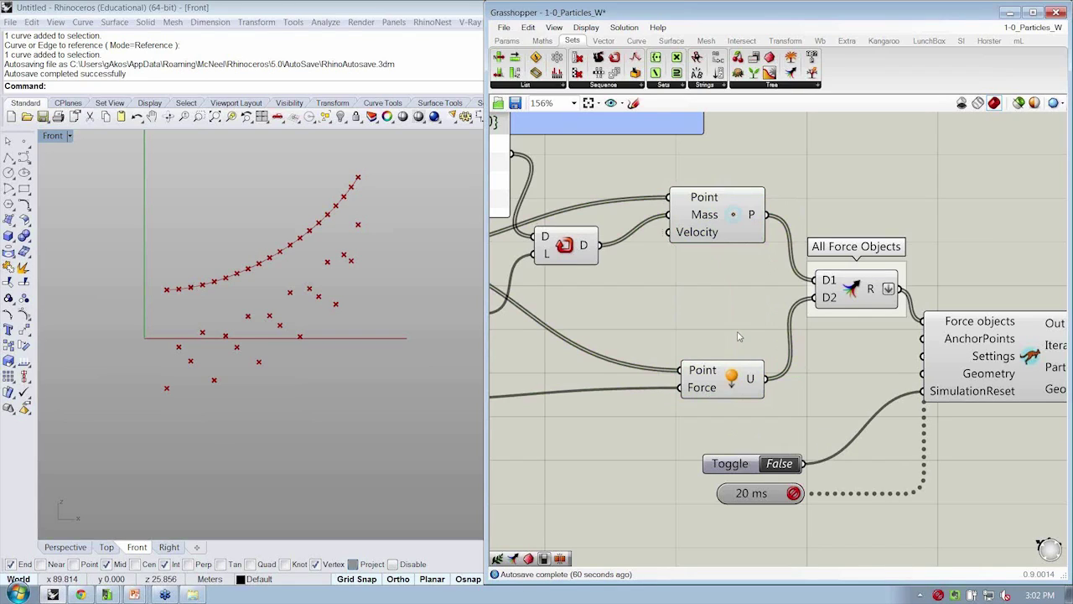
pyautogui.moveTo(645, 278); pyautogui.dragTo(554, 290, button='right')
pyautogui.click(506, 40)
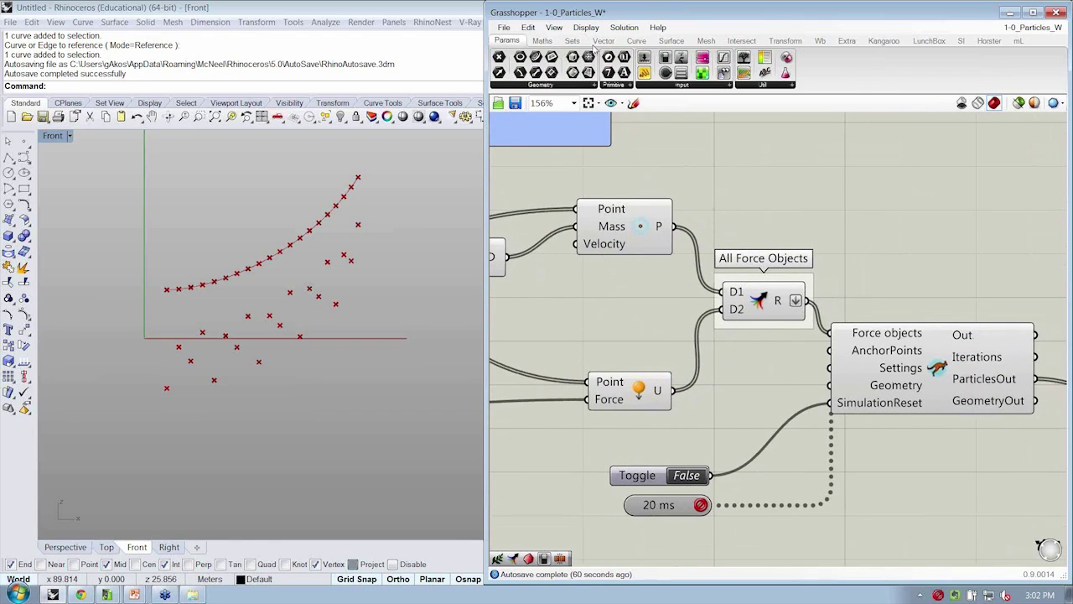
pyautogui.moveTo(643, 72); pyautogui.dragTo(799, 197)
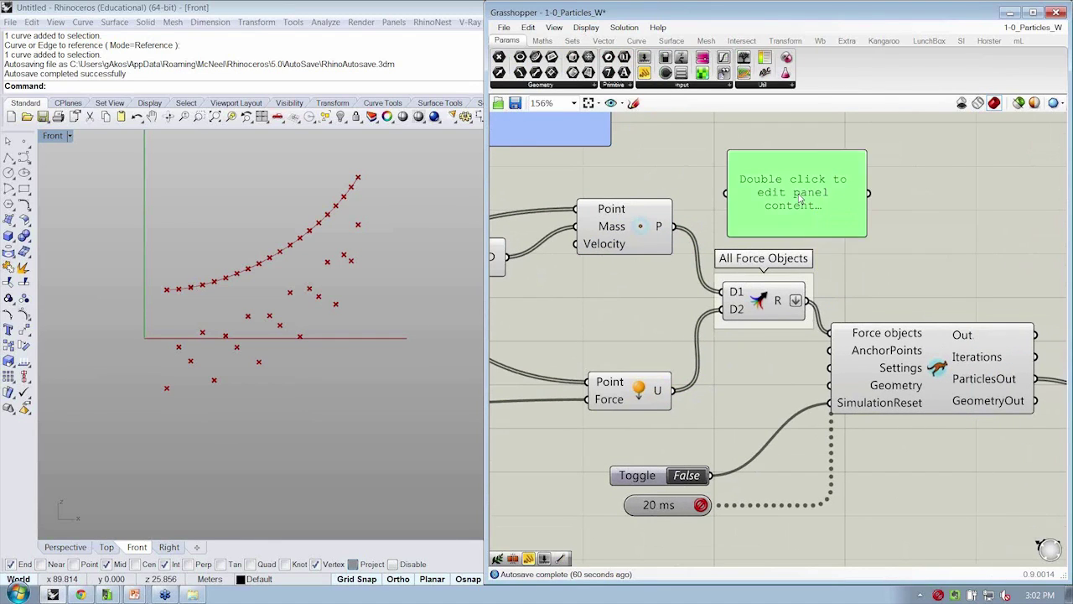
pyautogui.doubleClick(799, 197)
# Write the note 'a=F/m' in the new panel, correcting the text
pyautogui.write('F=ma')
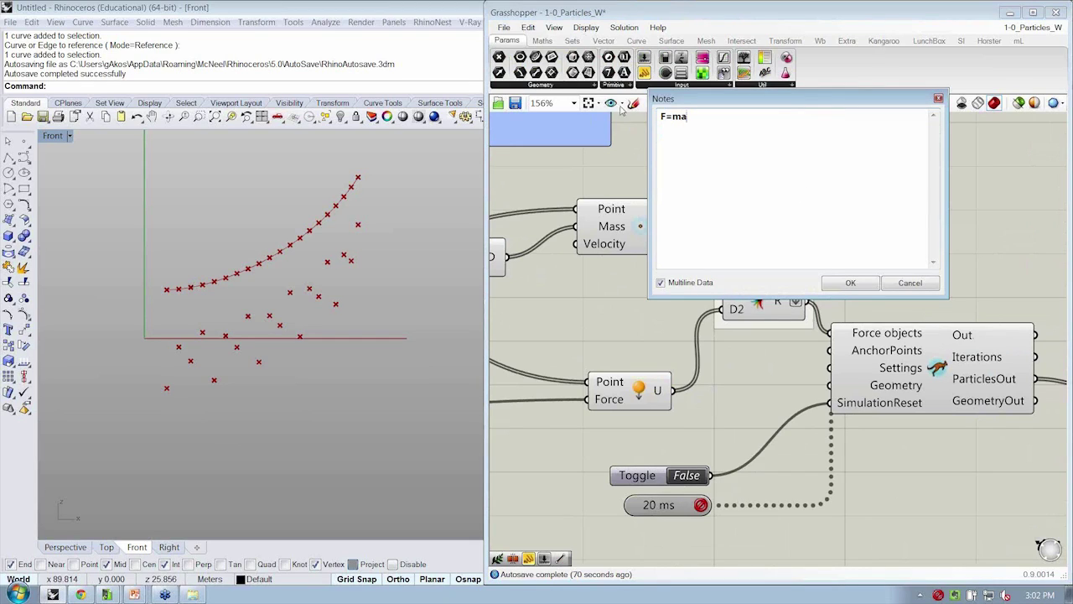
pyautogui.doubleClick(674, 120)
pyautogui.click(686, 116)
pyautogui.press('BackSpace')
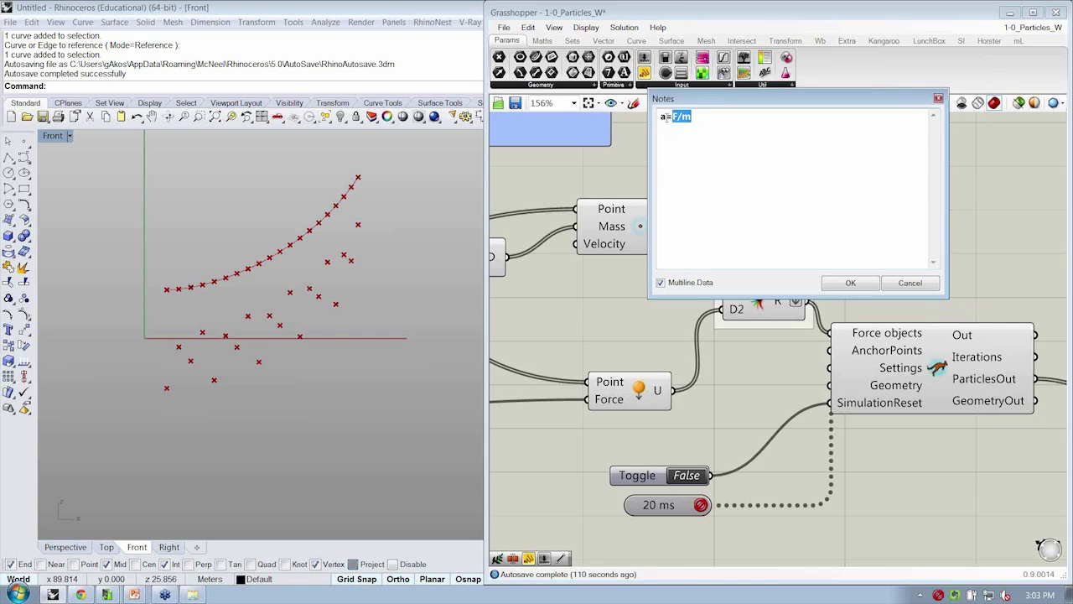
pyautogui.moveTo(666, 117); pyautogui.dragTo(660, 128)
pyautogui.doubleClick(676, 117)
pyautogui.press('Home')
pyautogui.hotkey('shift', 'Right')
# Confirm the a=F/m note, move the panel right and down, and enlarge its text
pyautogui.click(850, 282)
pyautogui.scroll(-3, 872, 294)
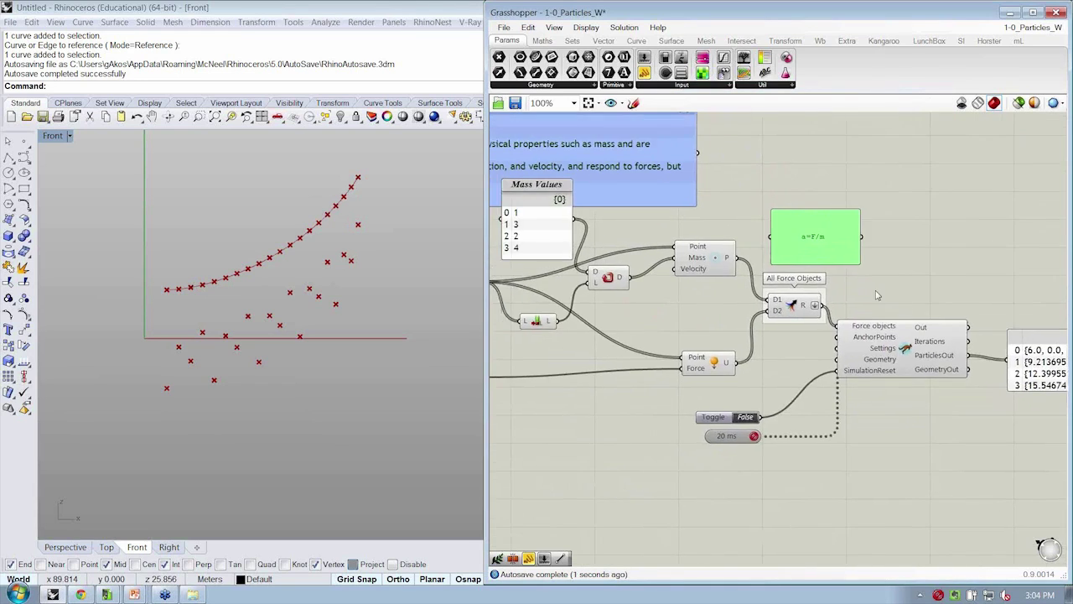
pyautogui.scroll(-2, 877, 295)
pyautogui.scroll(3, 877, 295)
pyautogui.moveTo(873, 245); pyautogui.dragTo(944, 294)
pyautogui.rightClick(943, 294)
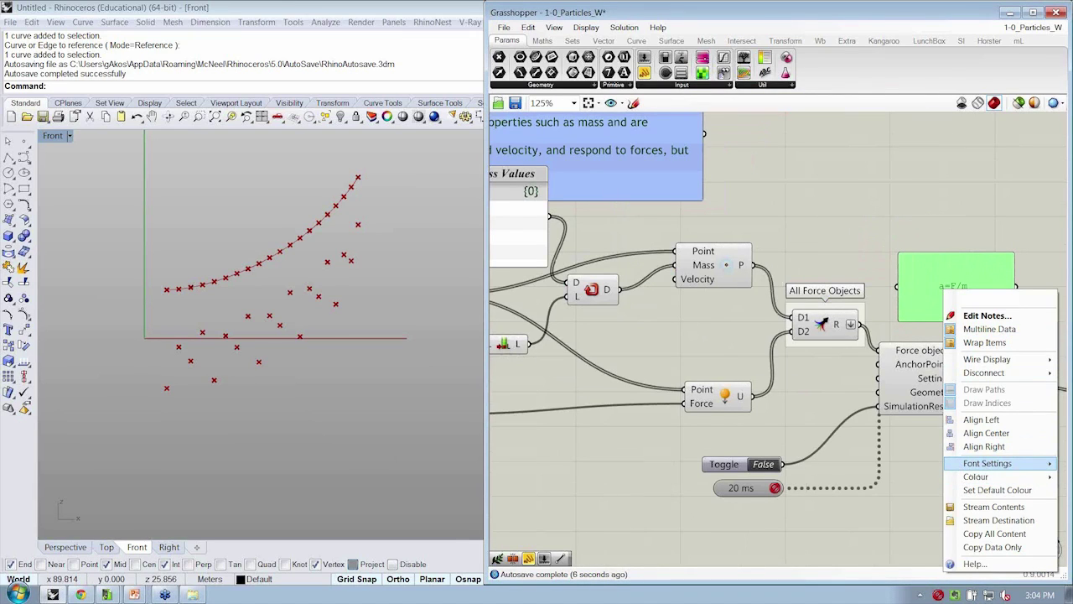
pyautogui.click(987, 463)
# Recentre the particle definition, lower the output panel, and show the Kangaroo tab
pyautogui.scroll(-3, 757, 402)
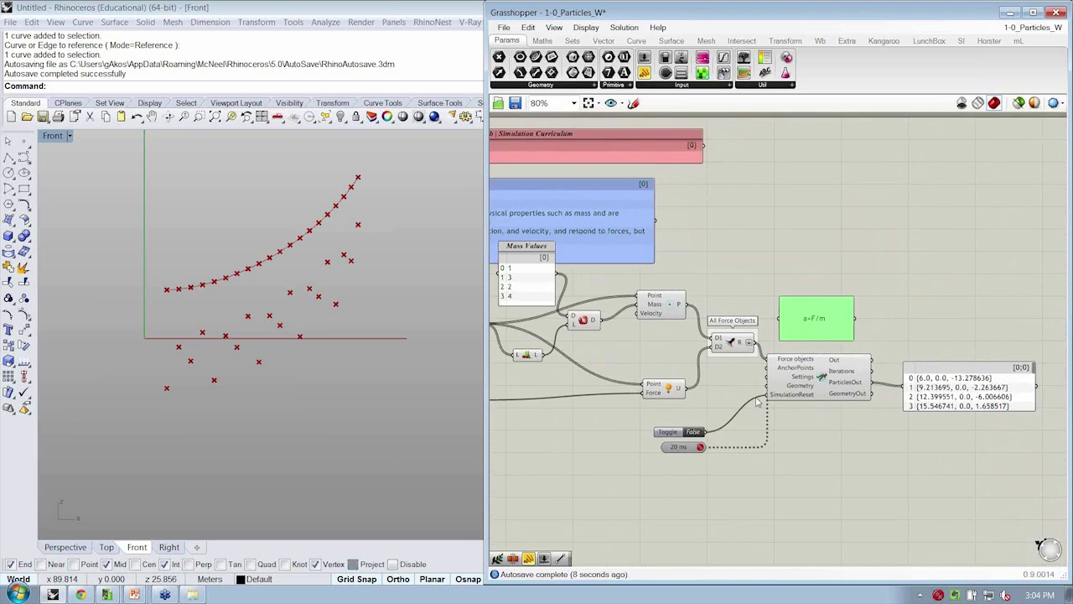
pyautogui.moveTo(757, 402); pyautogui.dragTo(806, 402, button='right')
pyautogui.moveTo(1013, 393); pyautogui.dragTo(1002, 419)
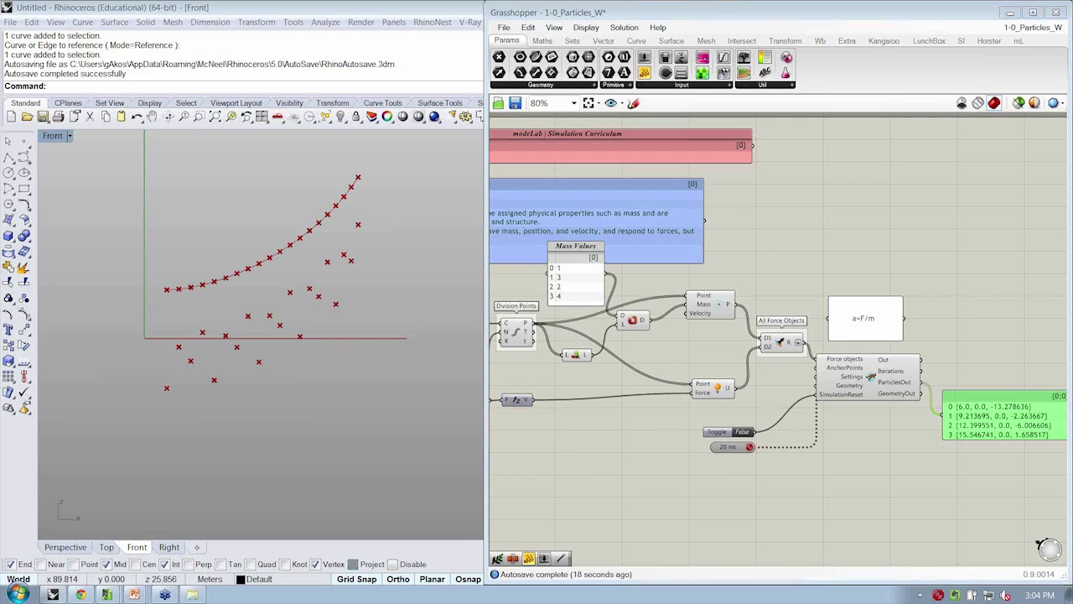
pyautogui.moveTo(934, 245); pyautogui.dragTo(949, 246, button='right')
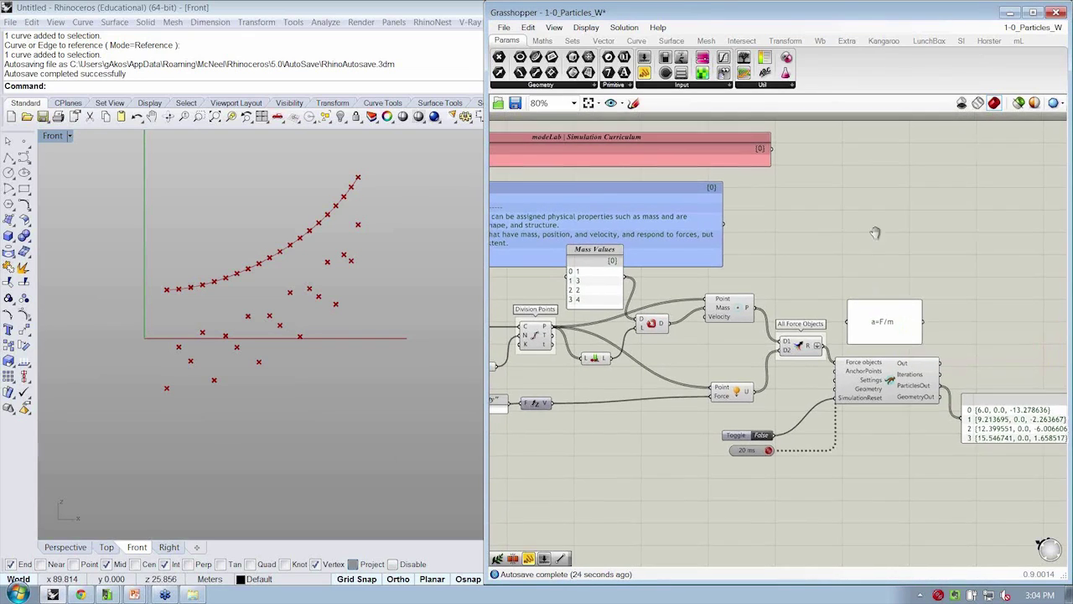
pyautogui.moveTo(875, 232); pyautogui.dragTo(908, 235, button='right')
pyautogui.click(892, 42)
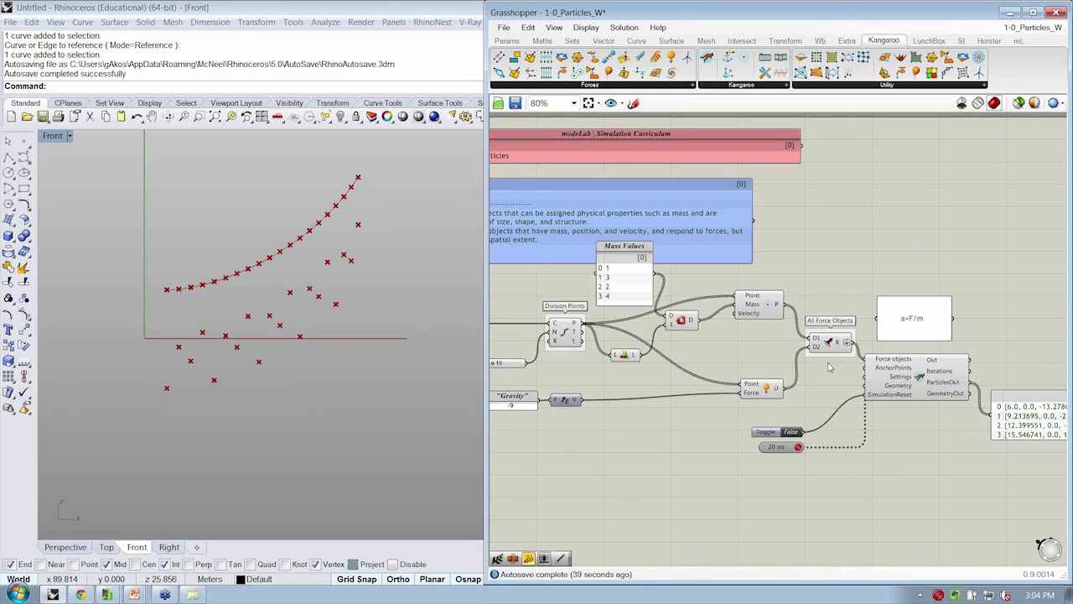
# Zoom out to 64% and save the 1-0_Particles_W definition with Ctrl+S
pyautogui.scroll(-2, 803, 310)
pyautogui.moveTo(807, 320)
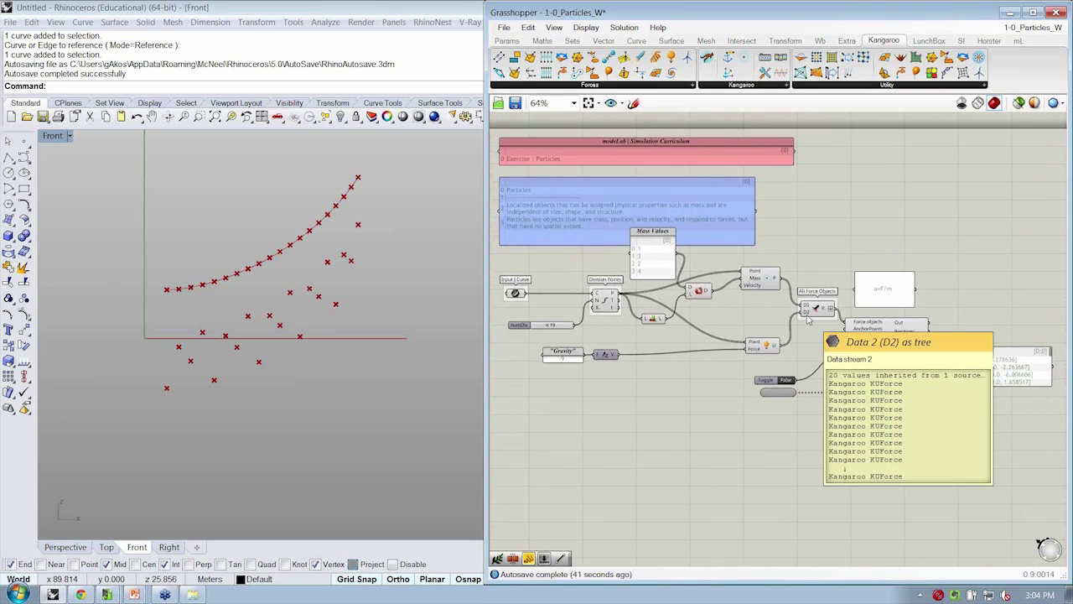
pyautogui.hotkey('ctrl', 's')
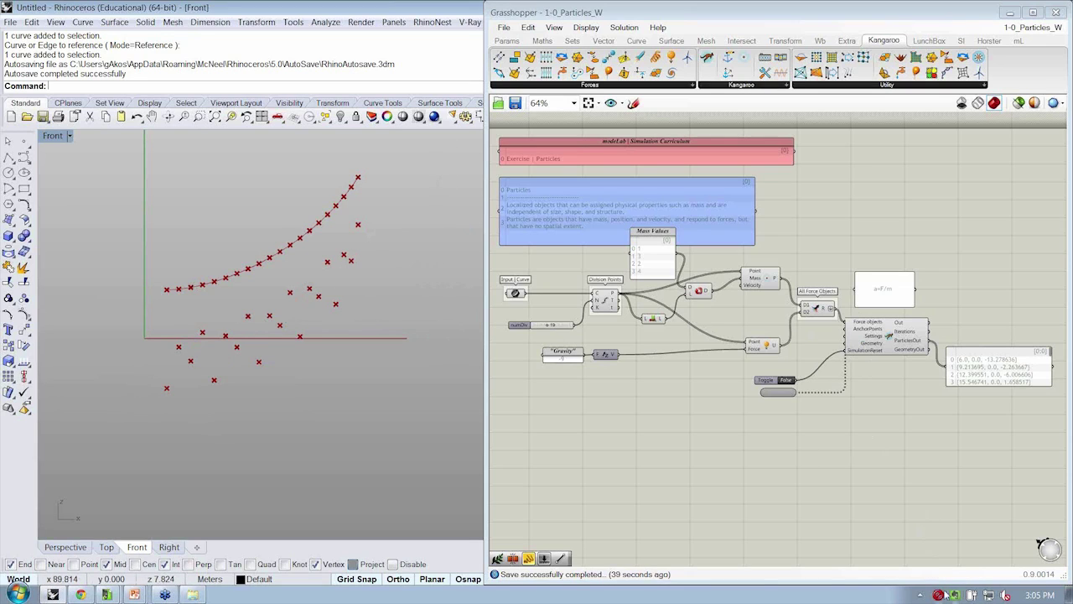
pyautogui.moveTo(938, 595)
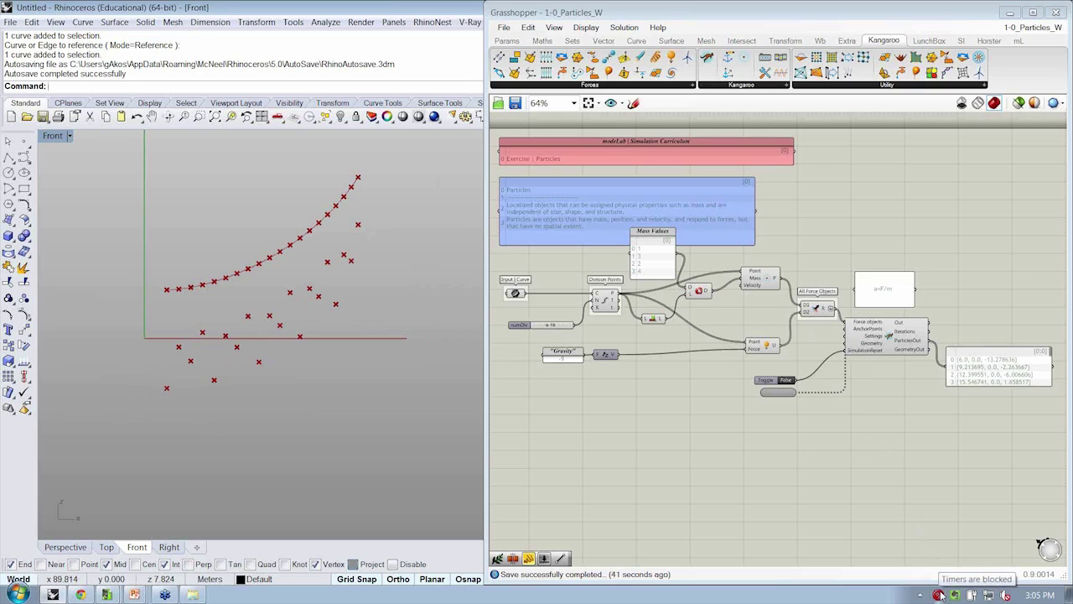
# Set the reset Boolean Toggle to True and save the definition
pyautogui.doubleClick(785, 382)
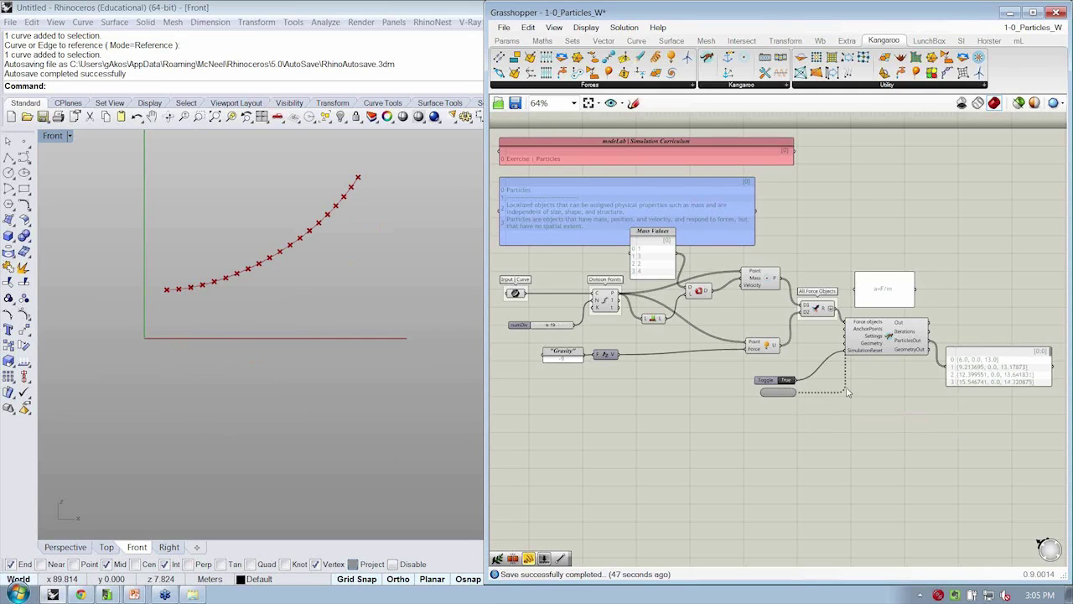
pyautogui.hotkey('ctrl', 's')
pyautogui.scroll(3, 960, 270)
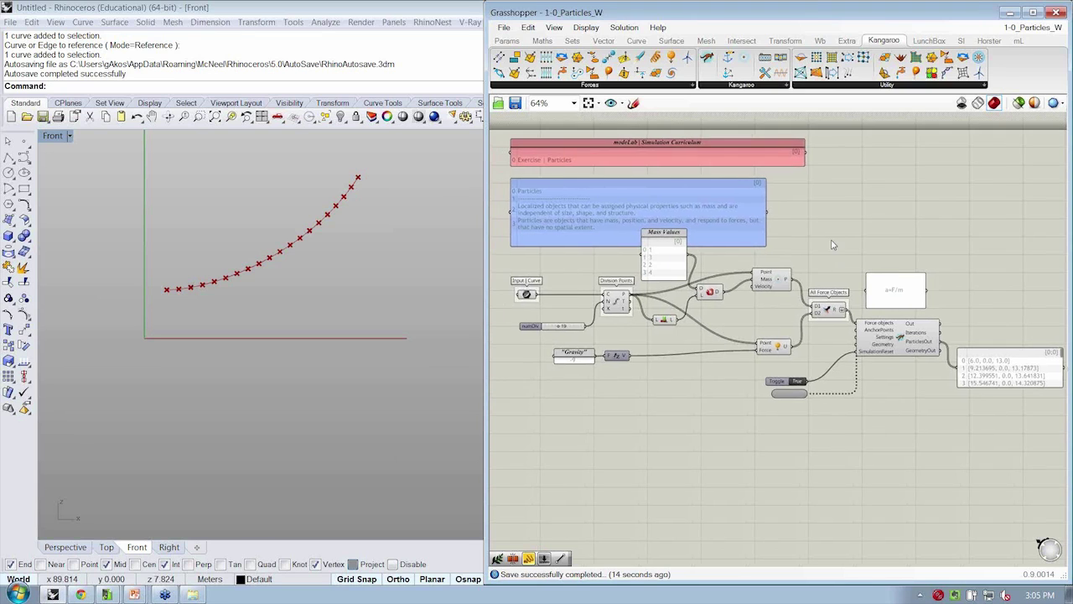
pyautogui.moveTo(874, 237); pyautogui.dragTo(931, 246, button='right')
# Close the Grasshopper document and the Grasshopper window
pyautogui.hotkey('ctrl', 'w')
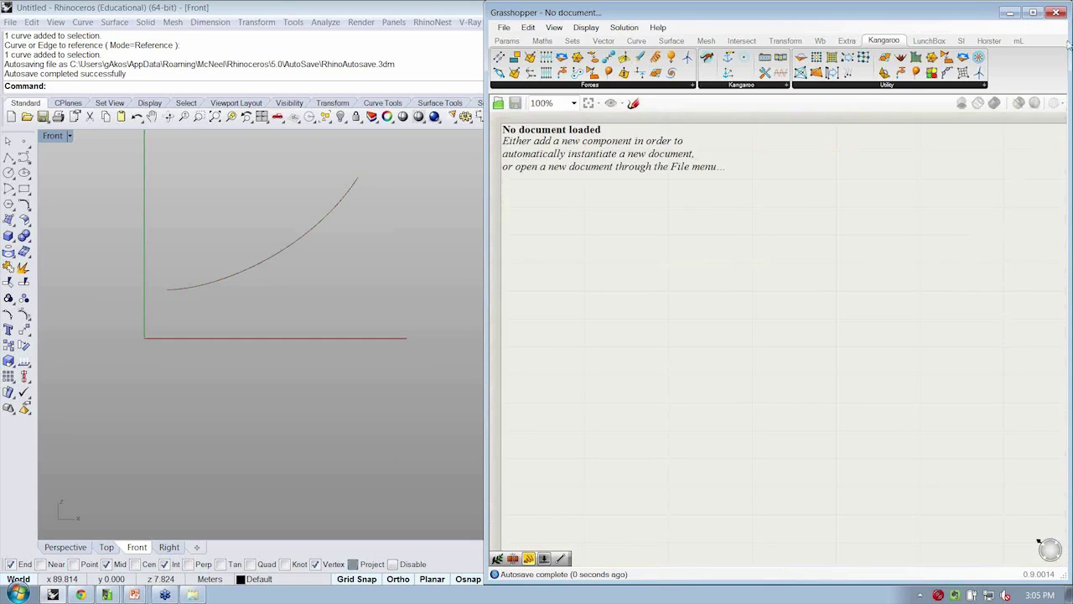
pyautogui.click(1058, 13)
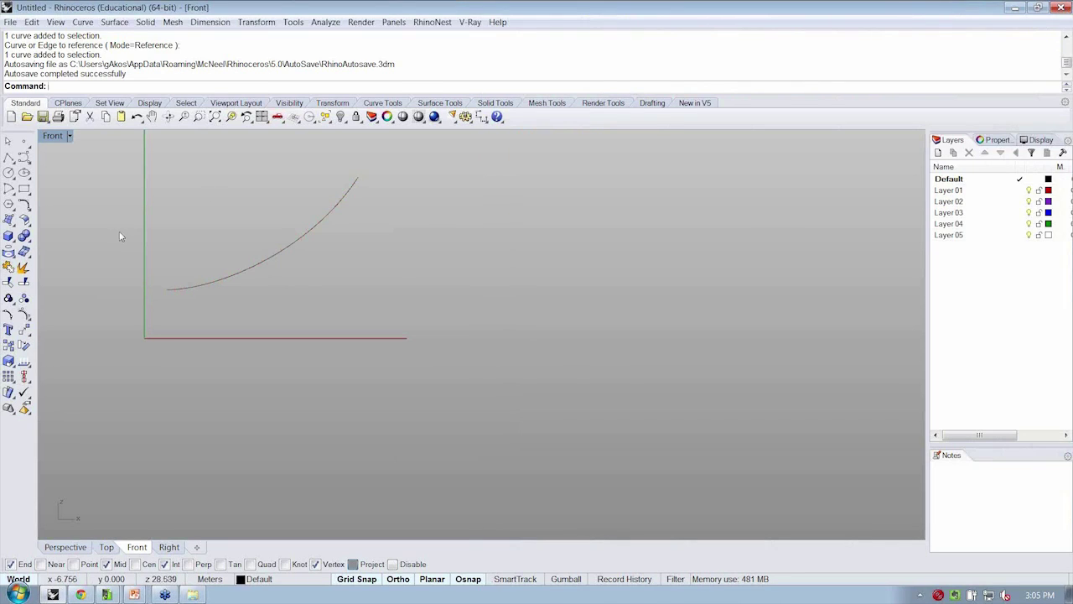
pyautogui.scroll(3, 126, 268)
# Save the Rhino model as Base.3dm in the 000_WorkshopFiles folder
pyautogui.hotkey('ctrl', 'shift', 's')
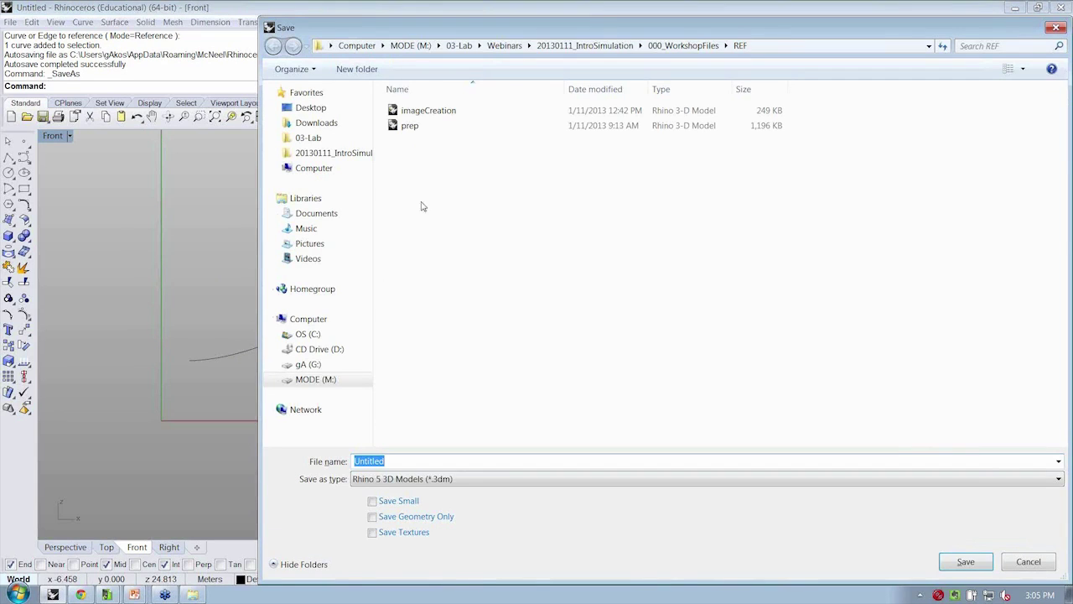
pyautogui.click(663, 47)
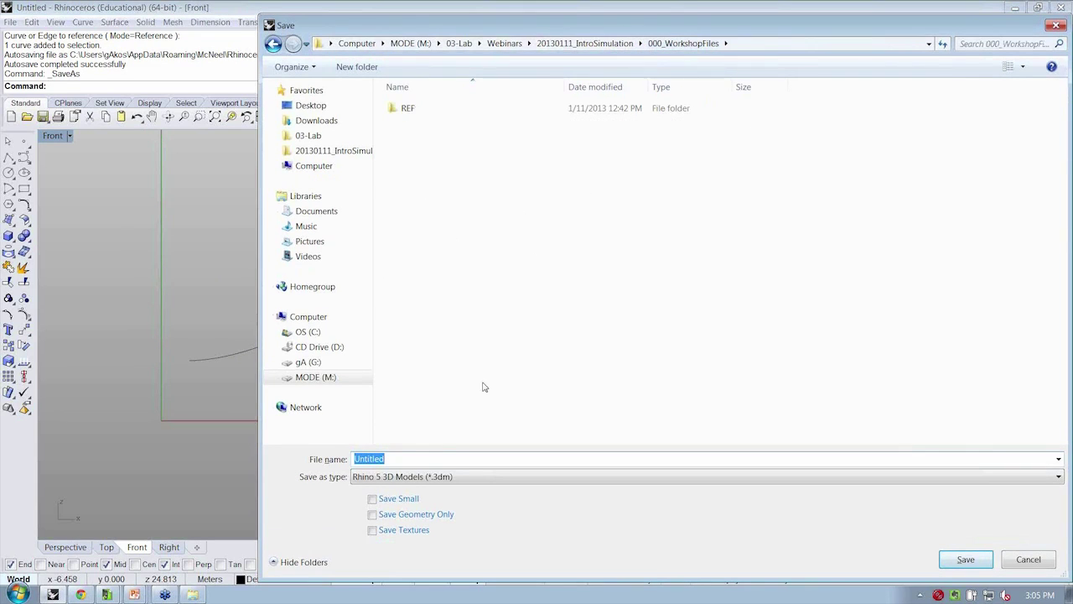
pyautogui.click(426, 453)
pyautogui.write('Base')
pyautogui.click(973, 560)
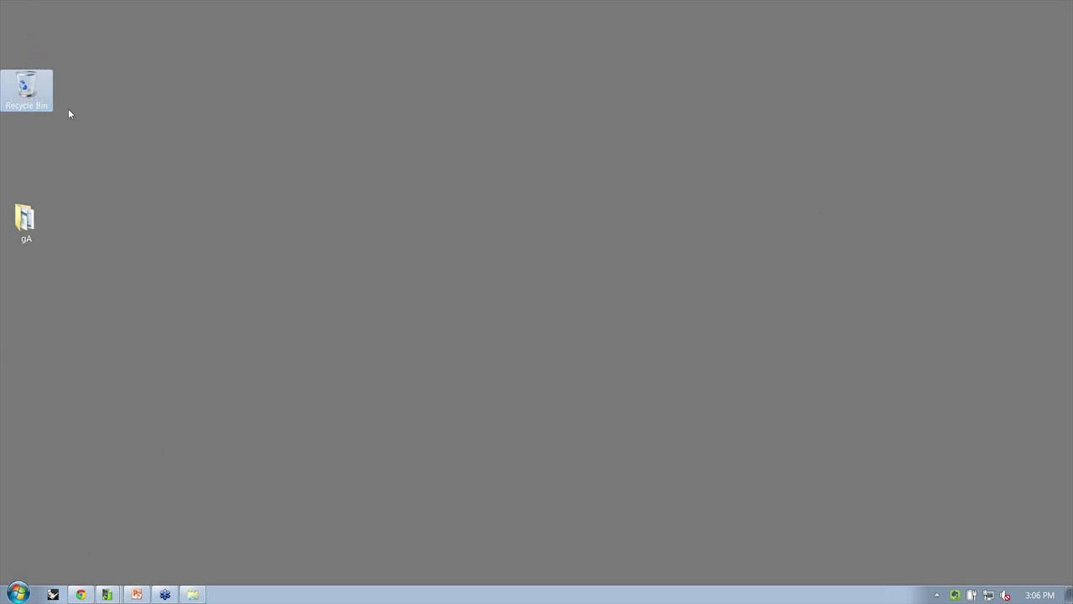
# Relaunch Rhinoceros from its taskbar icon
pyautogui.click(53, 595)
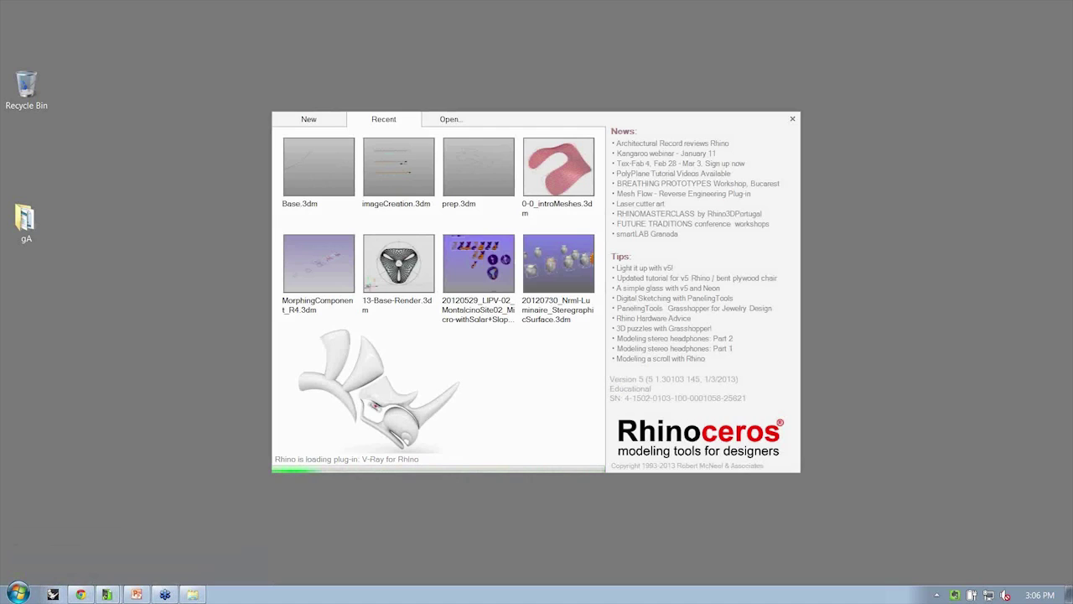
# Open Base.3dm from the start-up window's recent files list
pyautogui.click(339, 122)
pyautogui.click(384, 121)
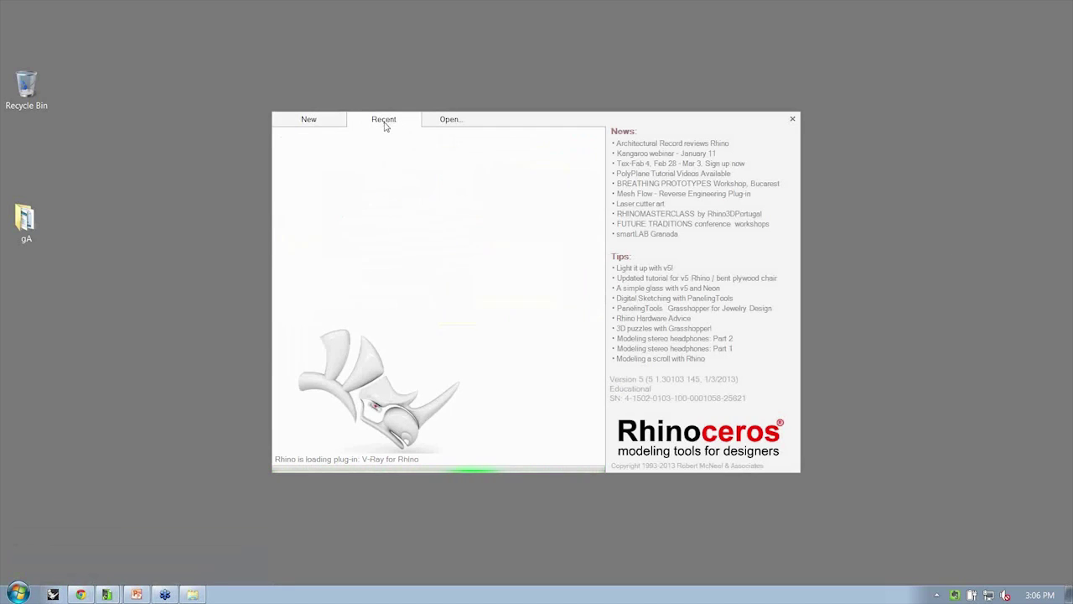
pyautogui.click(320, 164)
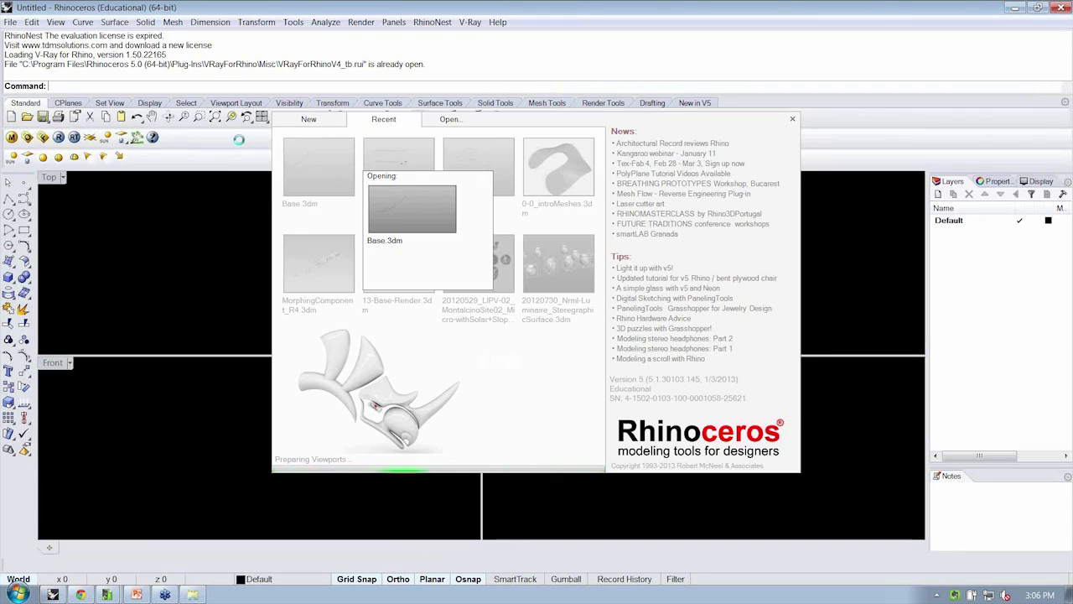
# Hide the V-Ray for Rhino toolbar
pyautogui.rightClick(178, 130)
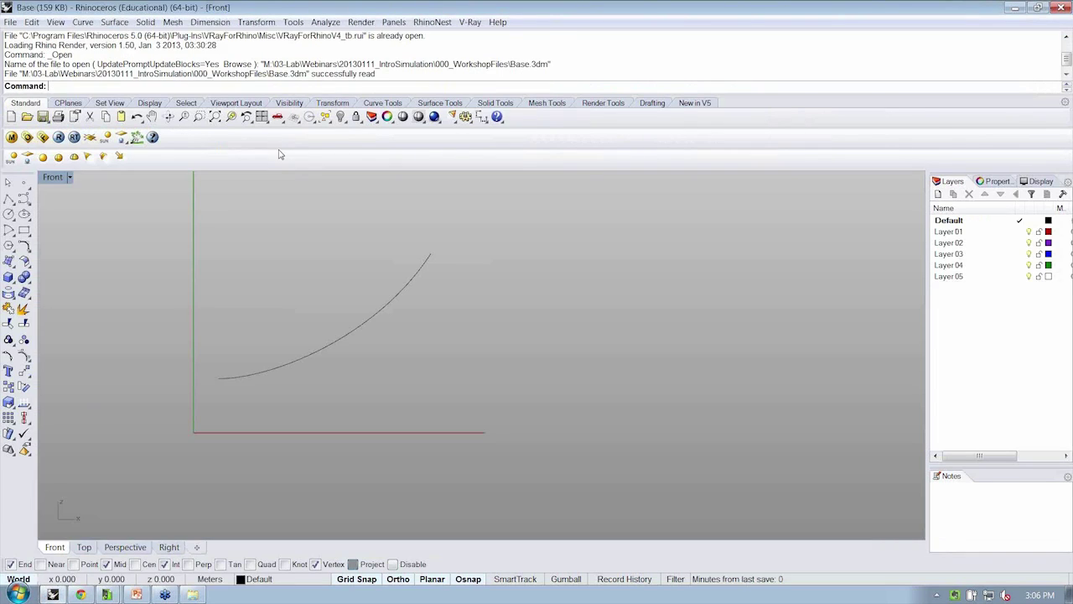
pyautogui.rightClick(277, 145)
pyautogui.moveTo(322, 150)
pyautogui.moveTo(568, 180); pyautogui.dragTo(568, 448)
pyautogui.click(495, 357)
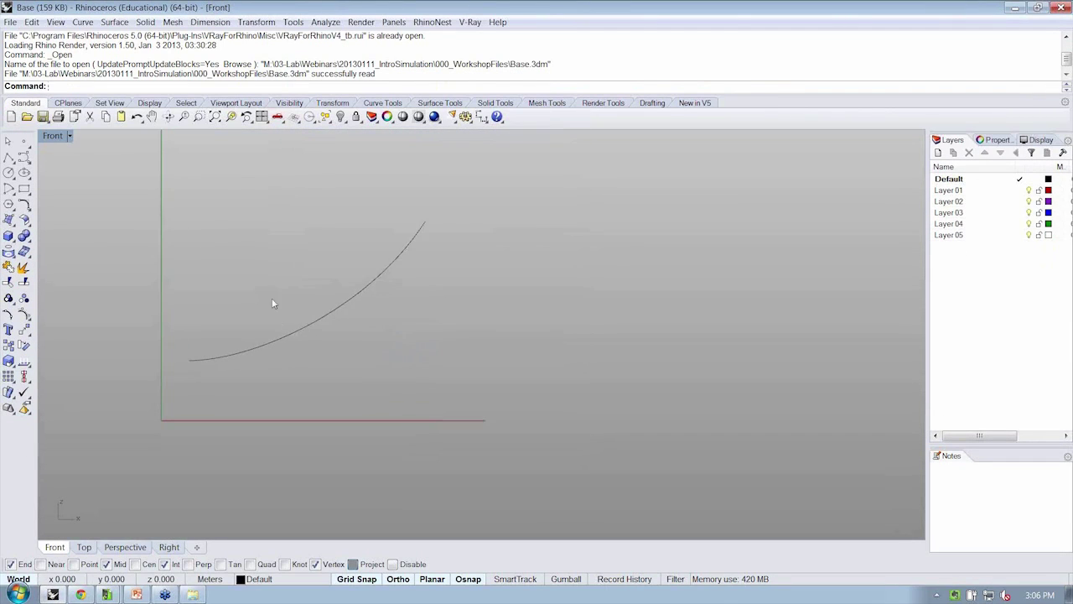
pyautogui.scroll(3, 272, 300)
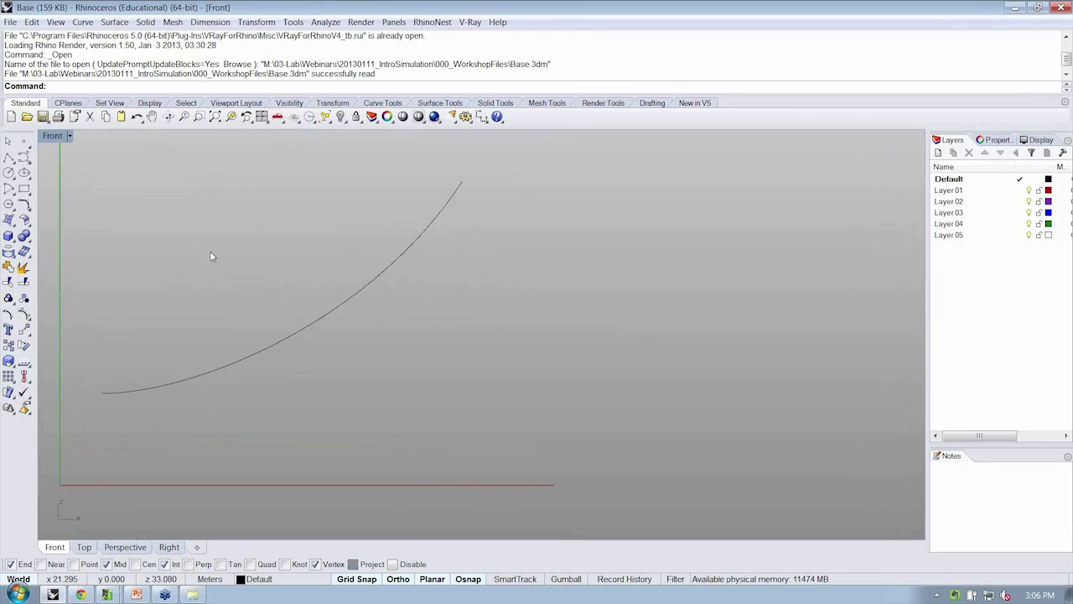
# Open Grasshopper's Components folder with the GrasshopperFolders command
pyautogui.write('Grasshopper')
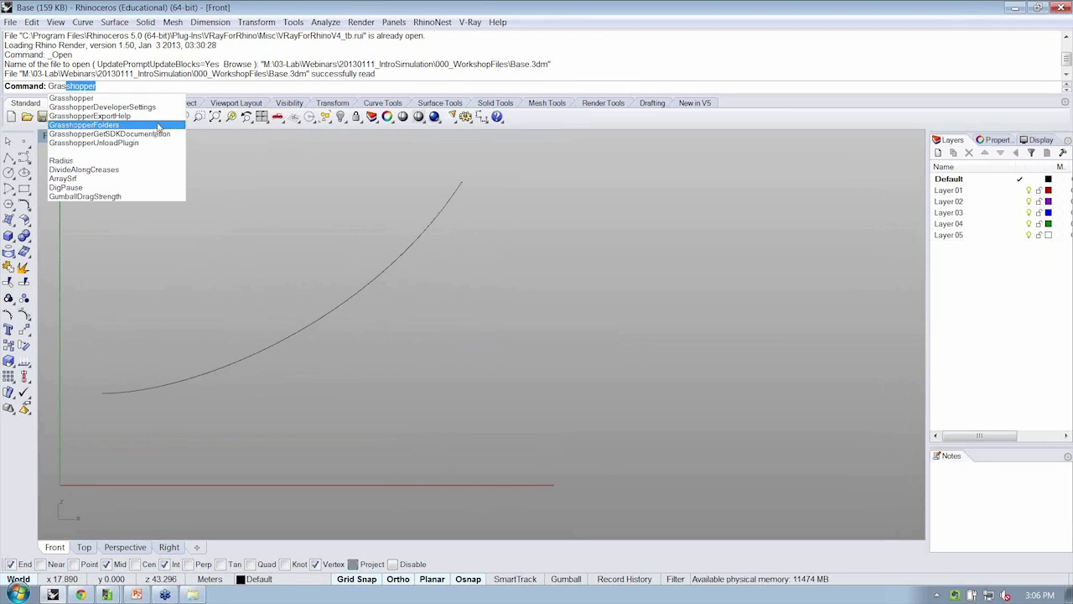
pyautogui.click(123, 126)
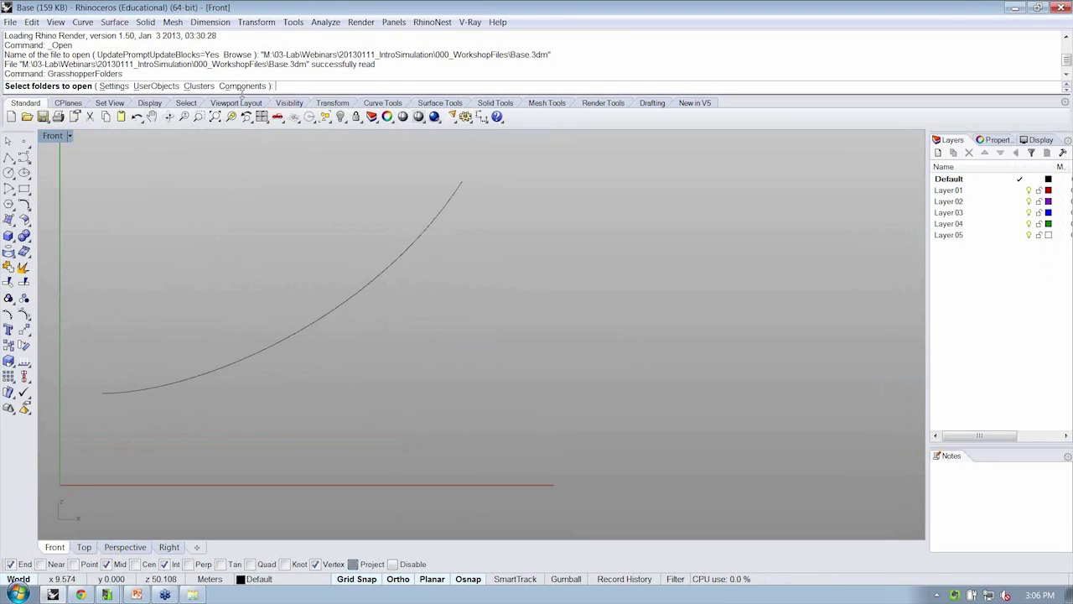
pyautogui.click(245, 88)
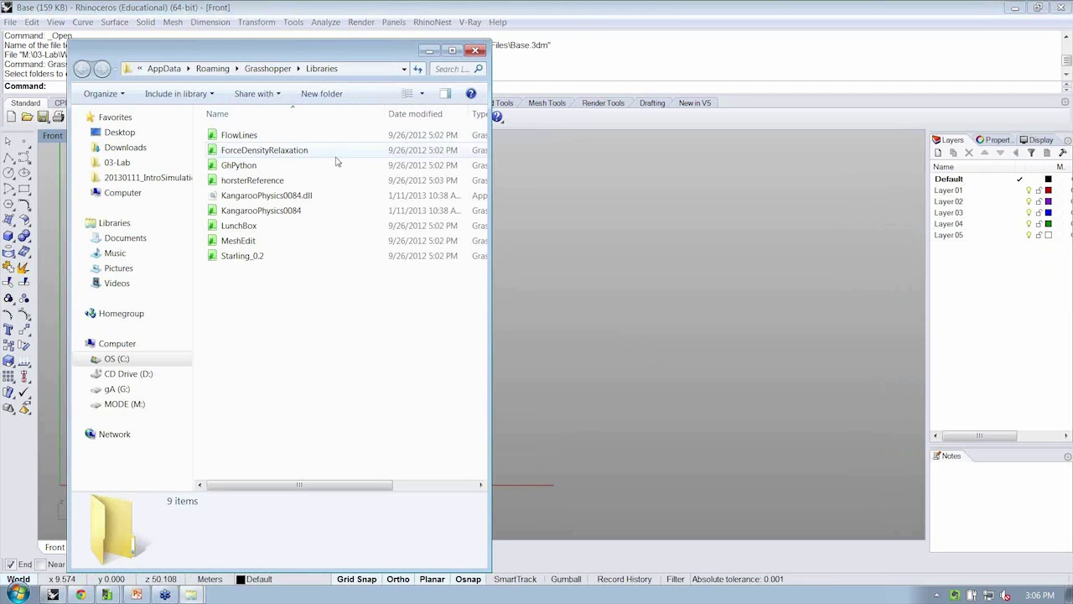
# Delete the seven non-Kangaroo libraries: FlowLines, ForceDensityRelaxation, GhPython, horsterReference, LunchBox, MeshEdit, Starling_0.2
pyautogui.click(235, 136)
pyautogui.keyDown('shift'); pyautogui.click(251, 165); pyautogui.keyUp('shift')
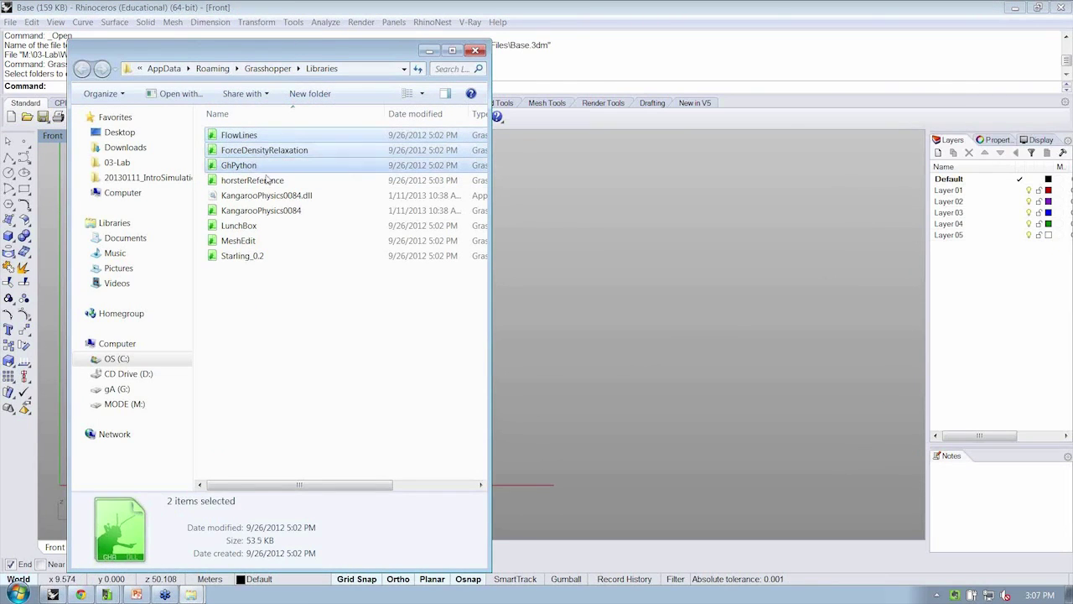
pyautogui.keyDown('shift'); pyautogui.click(274, 181); pyautogui.keyUp('shift')
pyautogui.keyDown('ctrl'); pyautogui.click(279, 226); pyautogui.keyUp('ctrl')
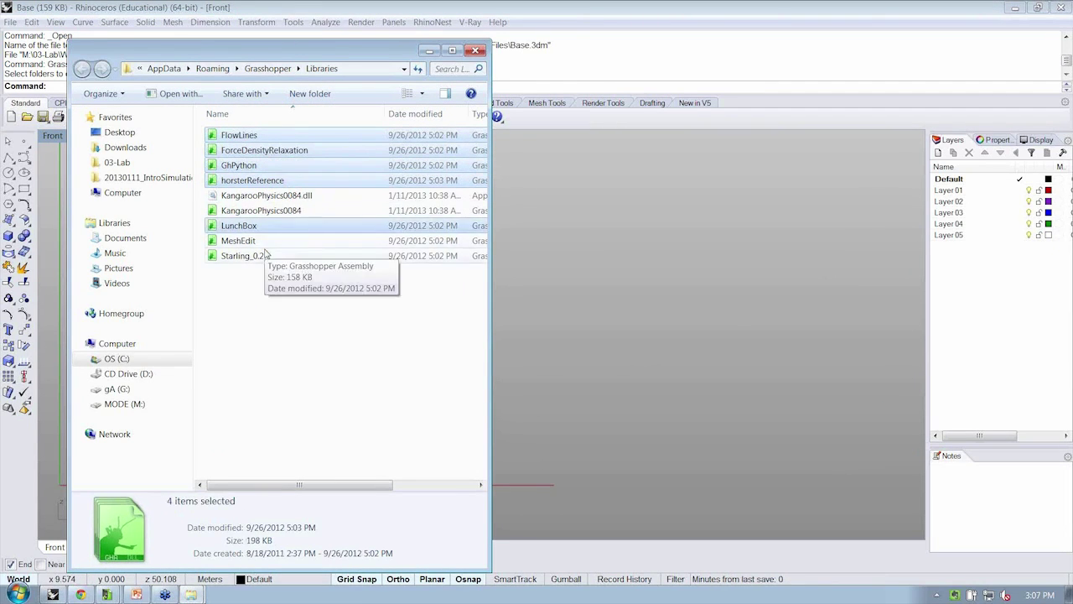
pyautogui.keyDown('ctrl'); pyautogui.click(293, 240); pyautogui.keyUp('ctrl')
pyautogui.keyDown('ctrl'); pyautogui.click(319, 256); pyautogui.keyUp('ctrl')
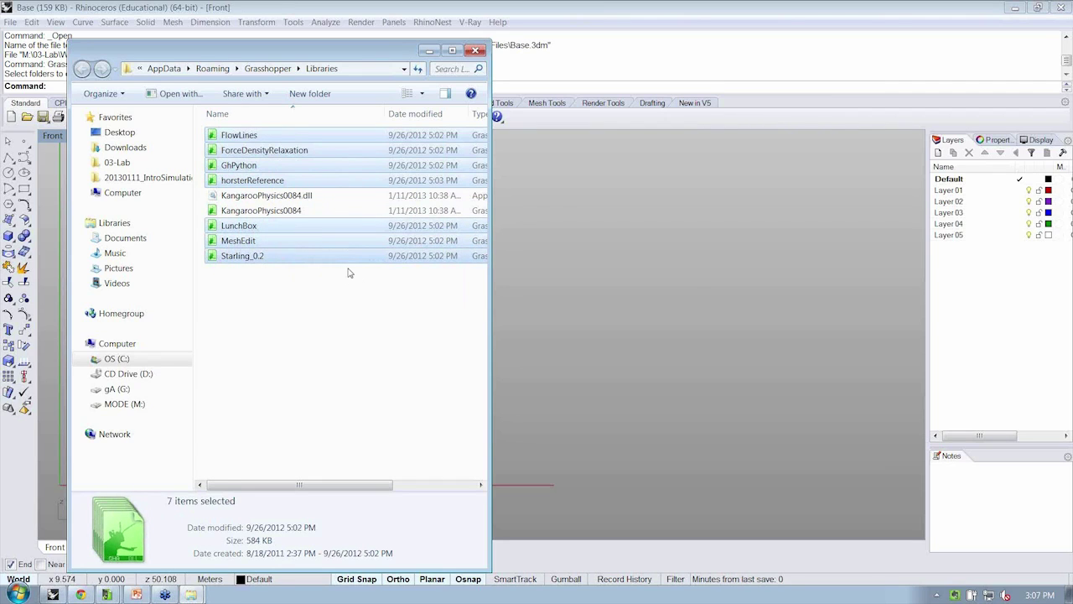
pyautogui.press('Delete')
pyautogui.press('Return')
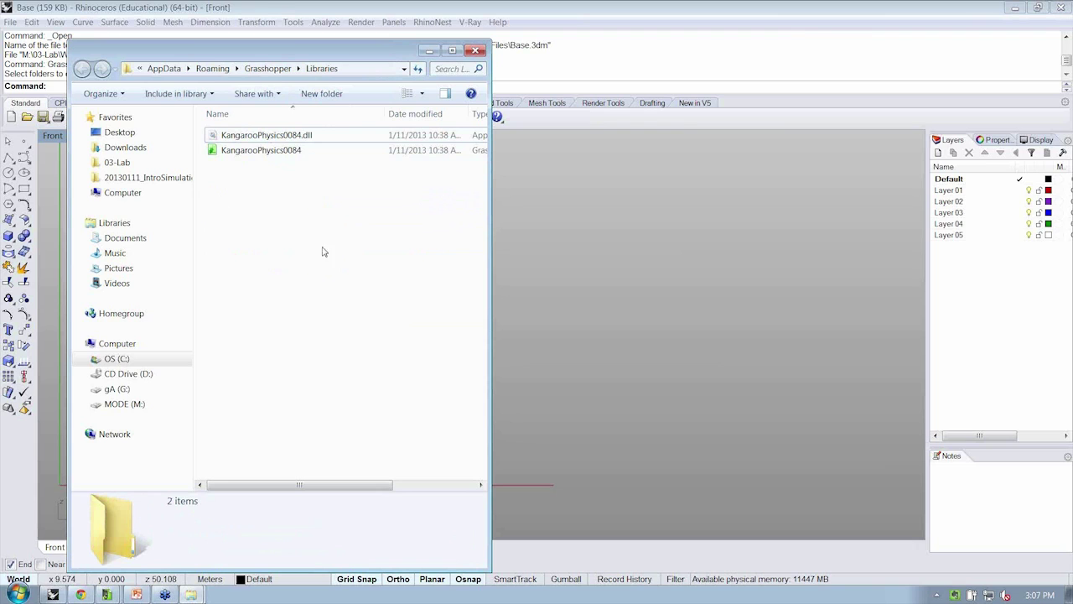
pyautogui.click(197, 572)
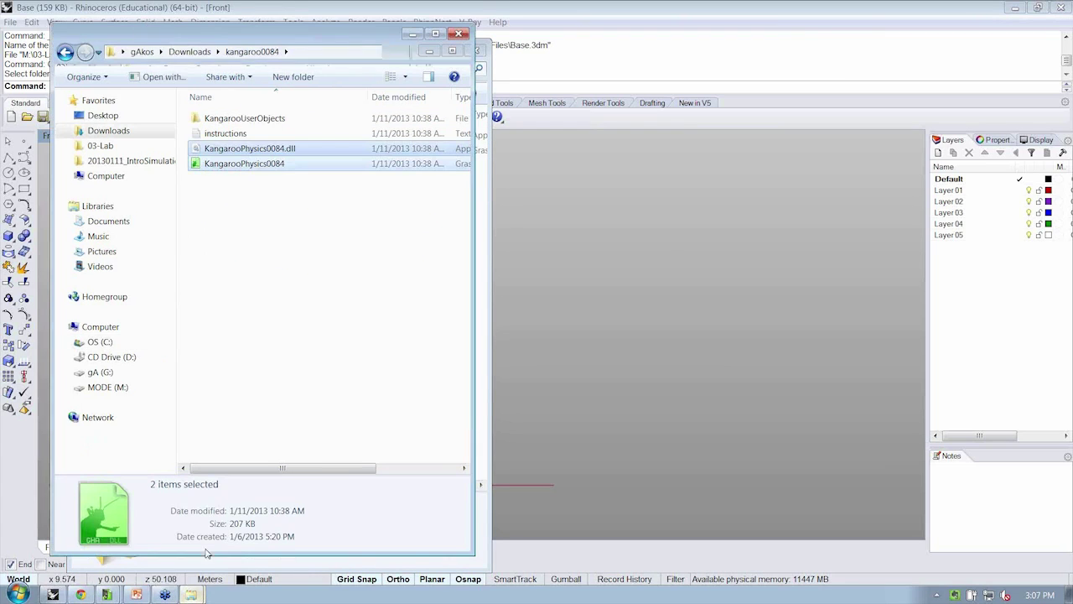
# Drag both KangarooPhysics0084 files from kangaroo0084 into the Libraries folder
pyautogui.moveTo(336, 36); pyautogui.dragTo(812, 39)
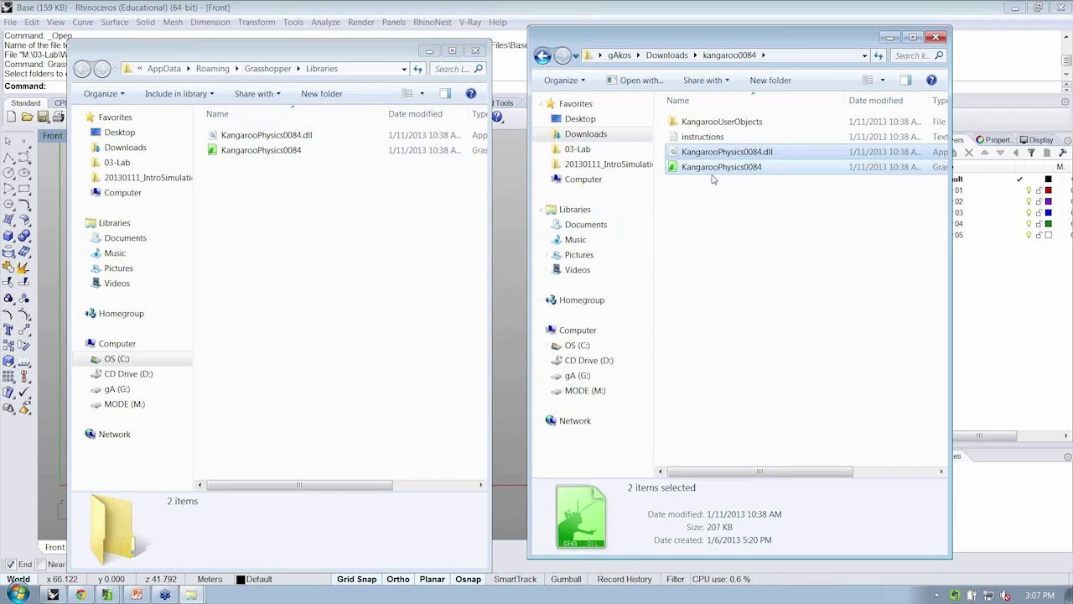
pyautogui.moveTo(733, 194); pyautogui.dragTo(331, 252)
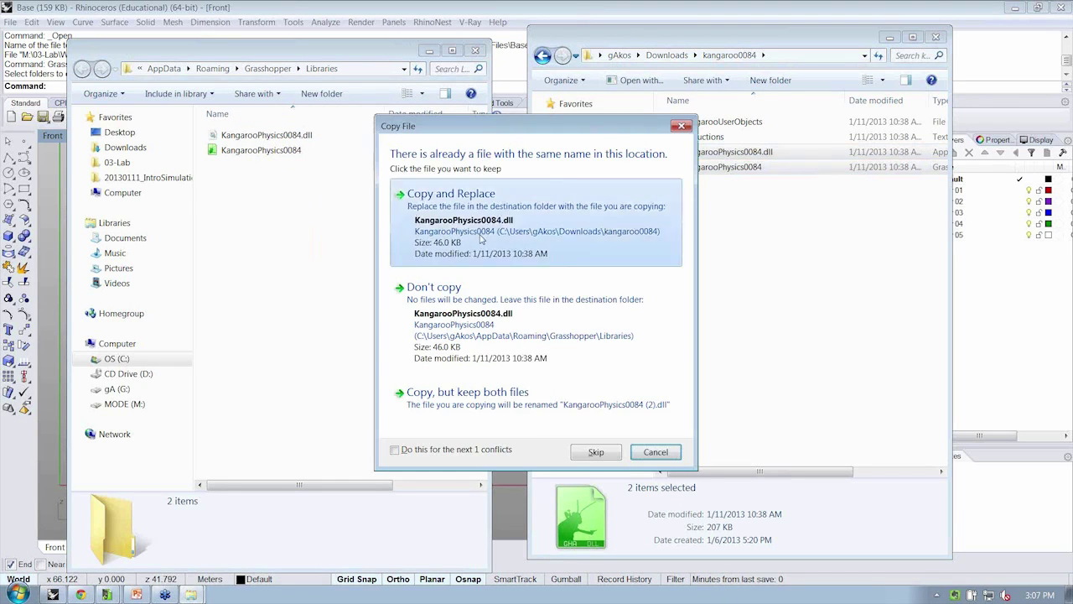
# Replace the existing files and unblock KangarooPhysics0084.dll in its Properties
pyautogui.click(481, 240)
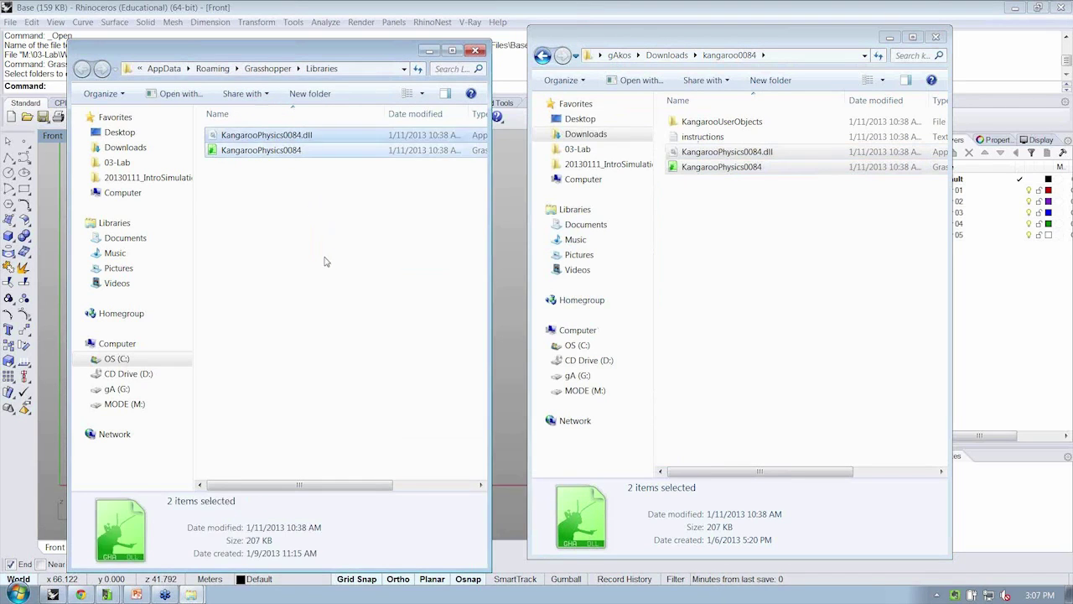
pyautogui.rightClick(301, 137)
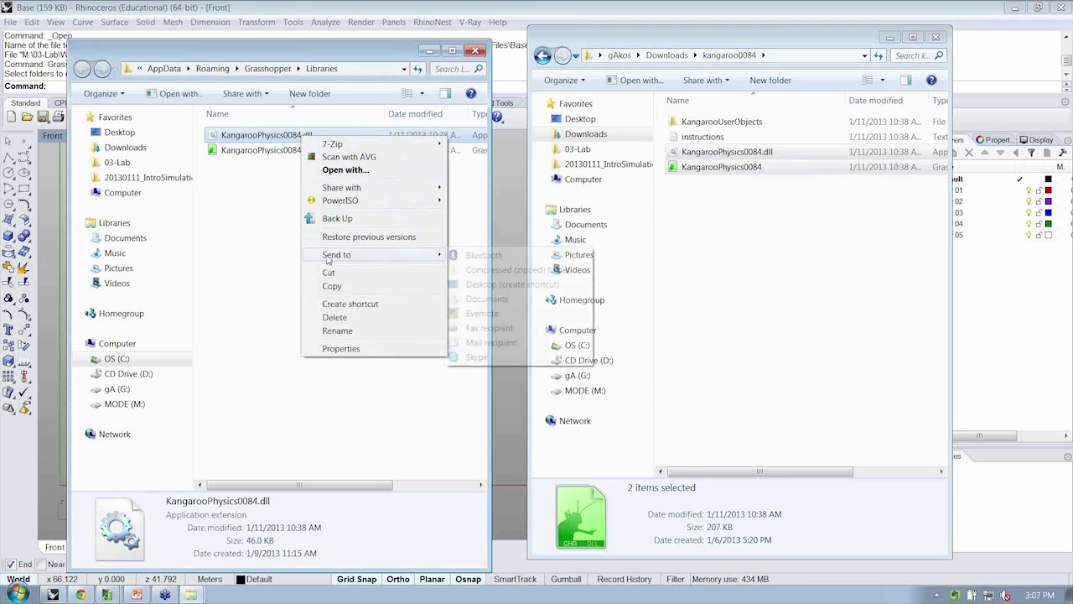
pyautogui.click(341, 348)
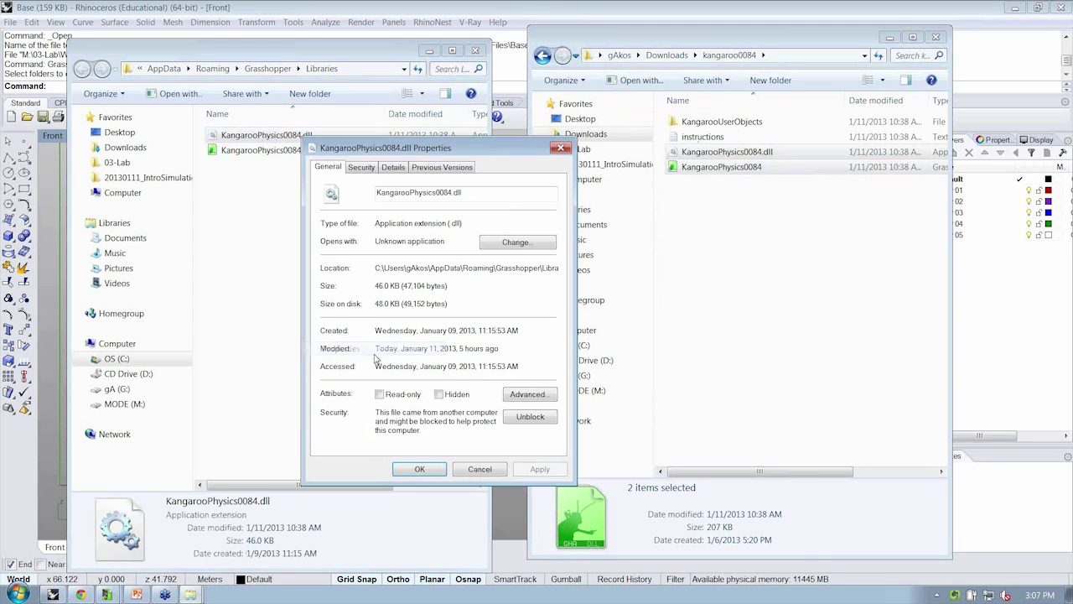
pyautogui.click(528, 417)
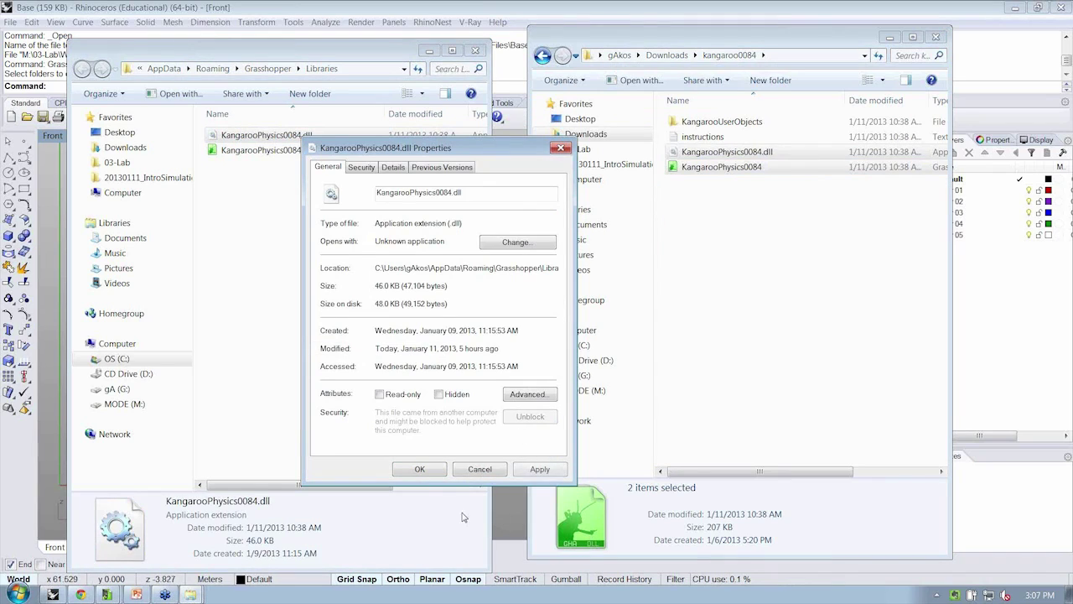
pyautogui.click(430, 471)
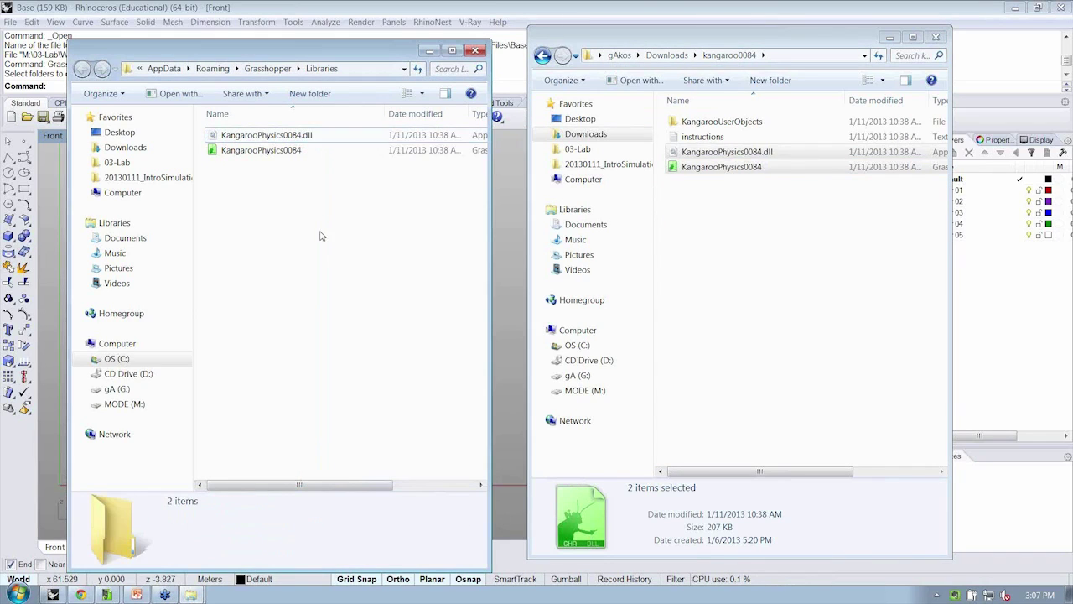
# Unblock the KangarooPhysics0084 assembly file in its Properties
pyautogui.rightClick(273, 152)
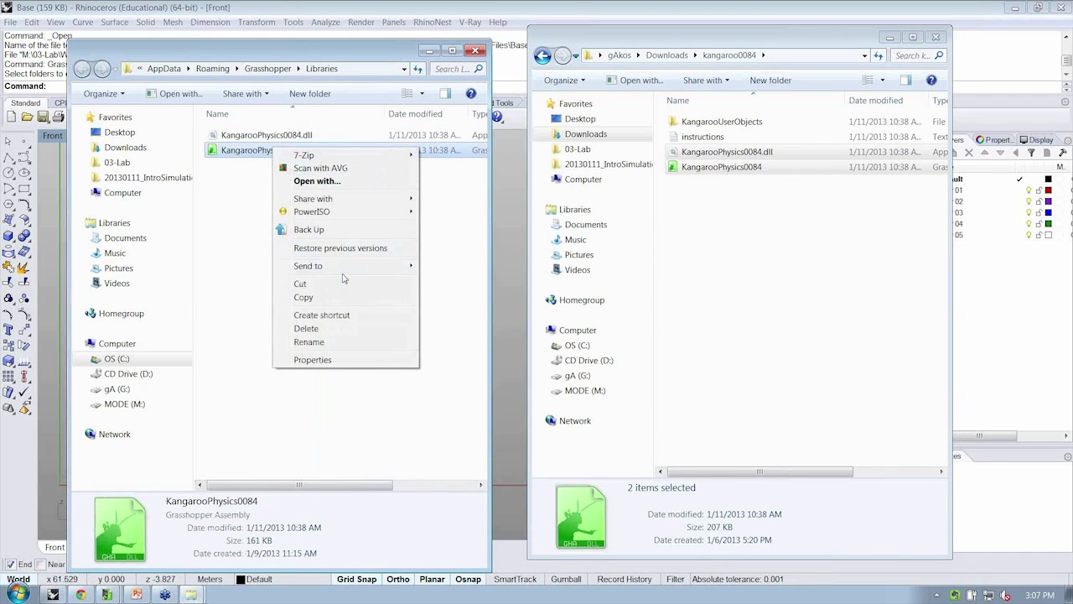
pyautogui.click(315, 358)
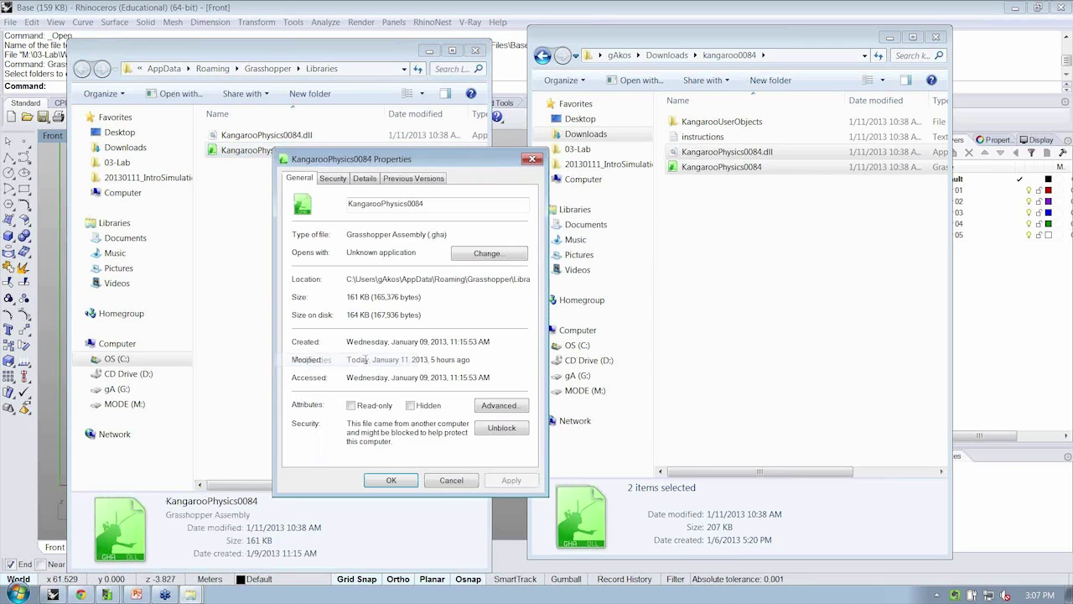
pyautogui.click(502, 428)
pyautogui.click(409, 477)
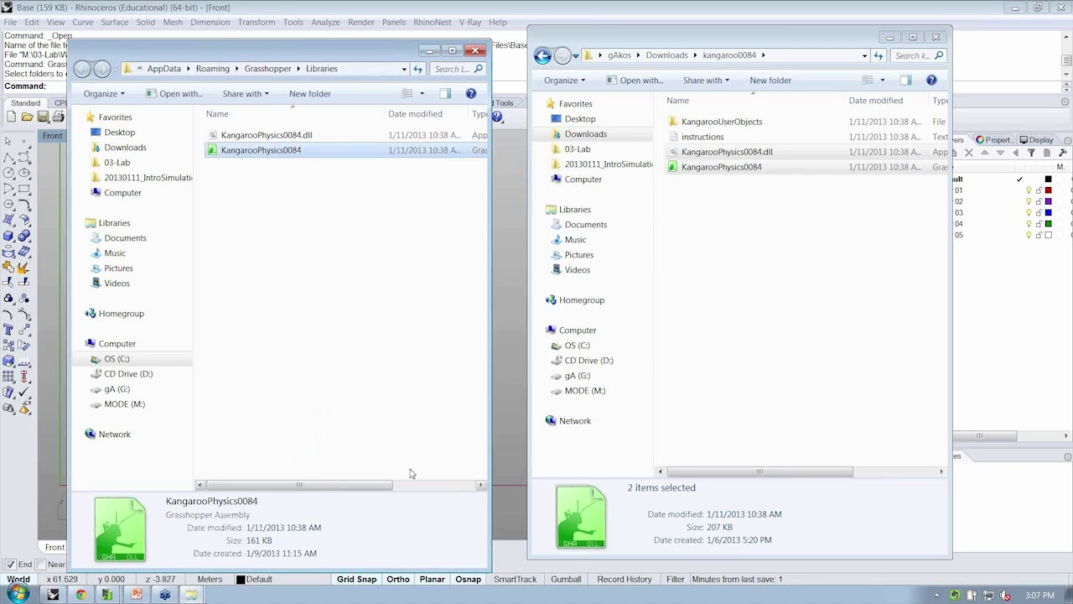
pyautogui.moveTo(490, 217); pyautogui.dragTo(555, 232)
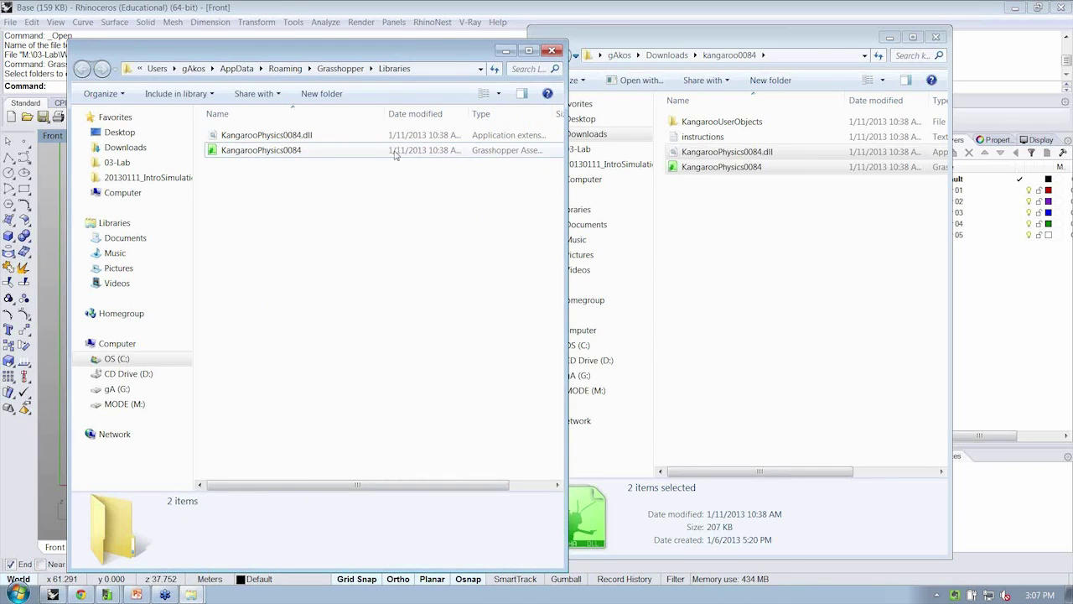
# Open Grasshopper's UserObjects folder and select all 14 items in KangarooUserObjects
pyautogui.moveTo(387, 114); pyautogui.dragTo(328, 114)
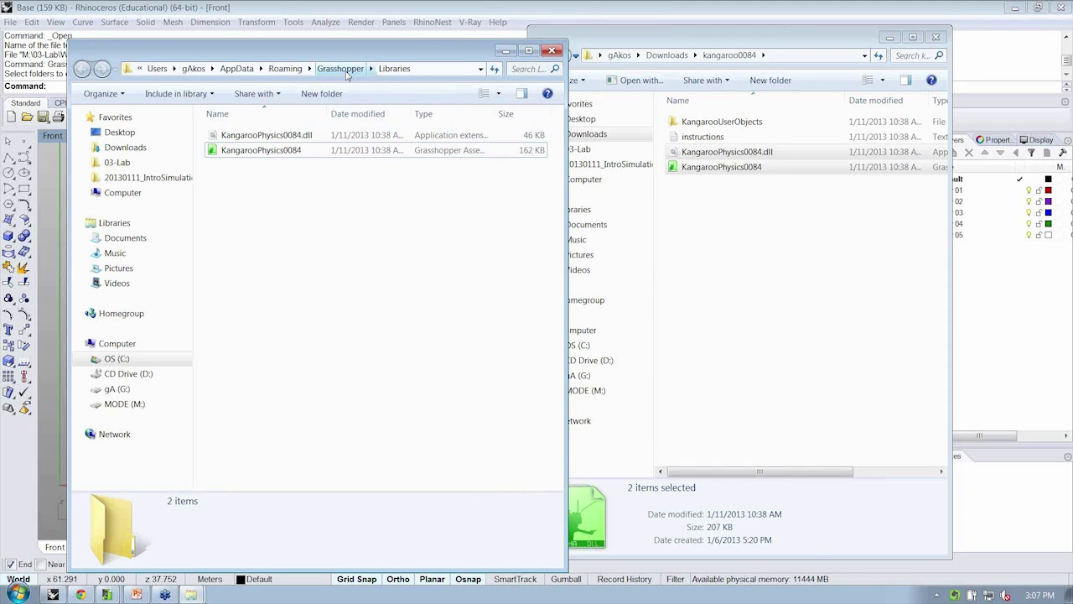
pyautogui.click(341, 69)
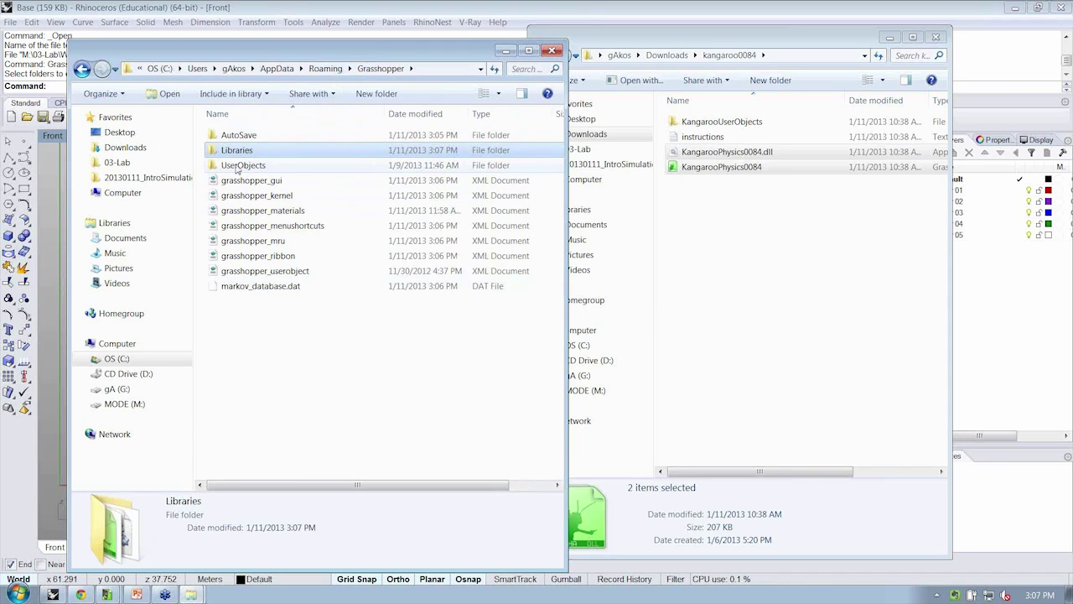
pyautogui.doubleClick(239, 166)
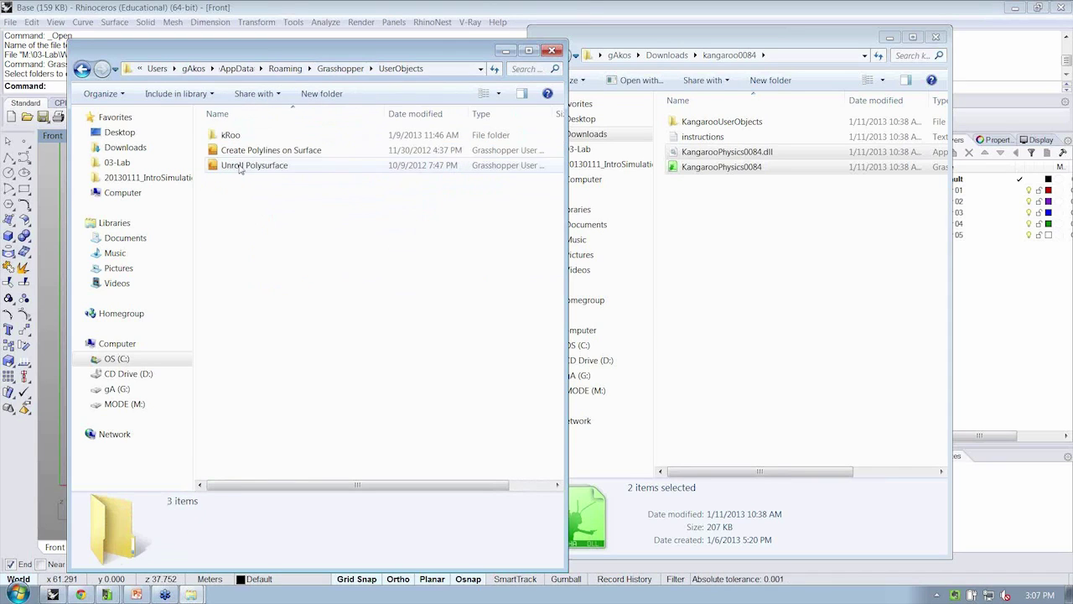
pyautogui.doubleClick(740, 124)
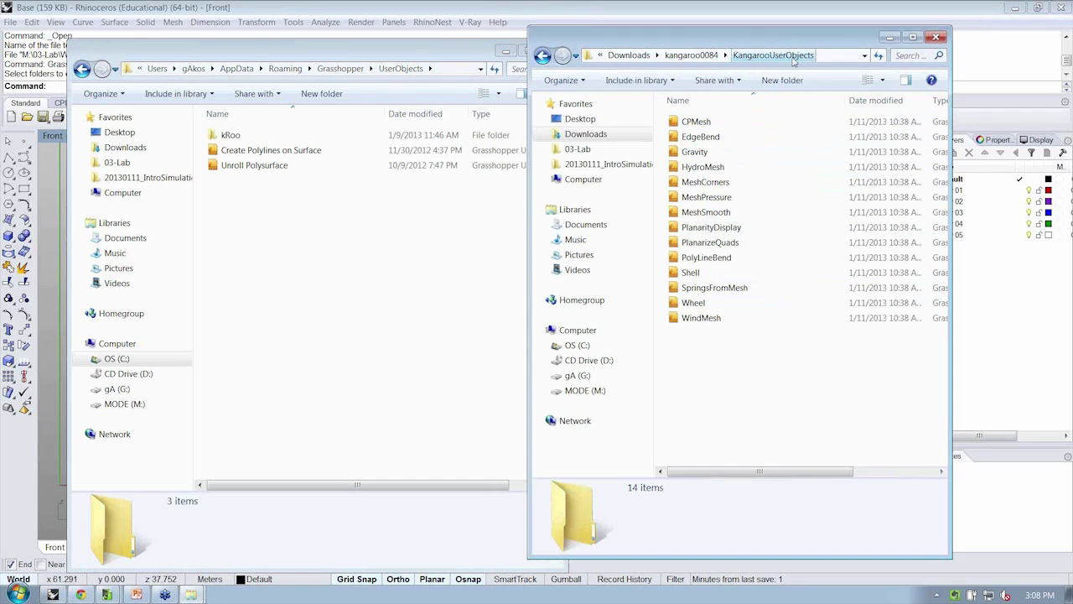
pyautogui.moveTo(745, 345); pyautogui.dragTo(698, 123)
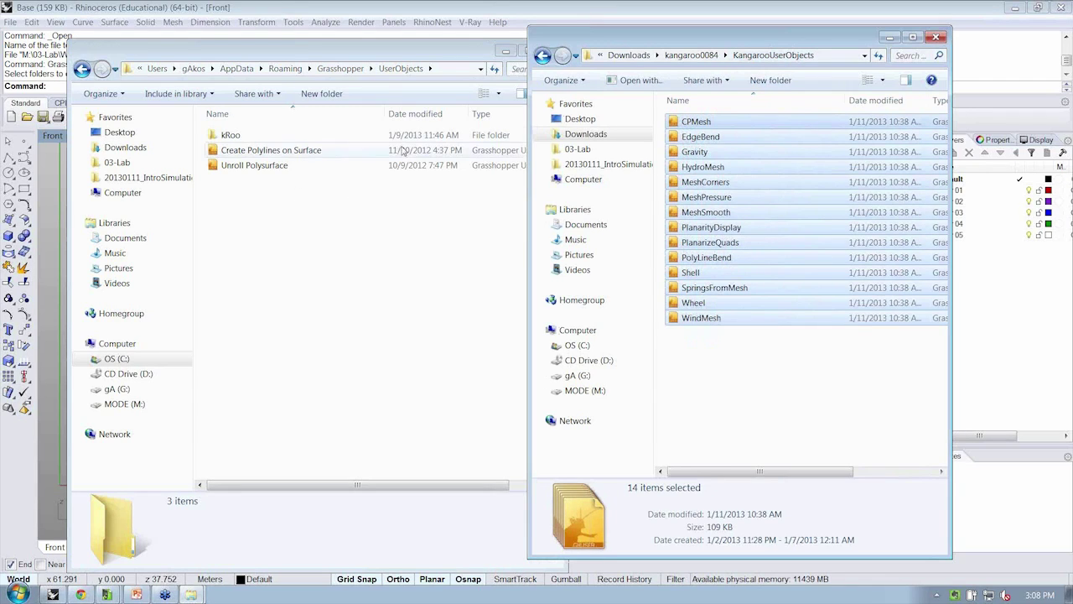
# Permanently delete the old kRoo folder and copy the 14 Kangaroo user objects into UserObjects
pyautogui.click(280, 134)
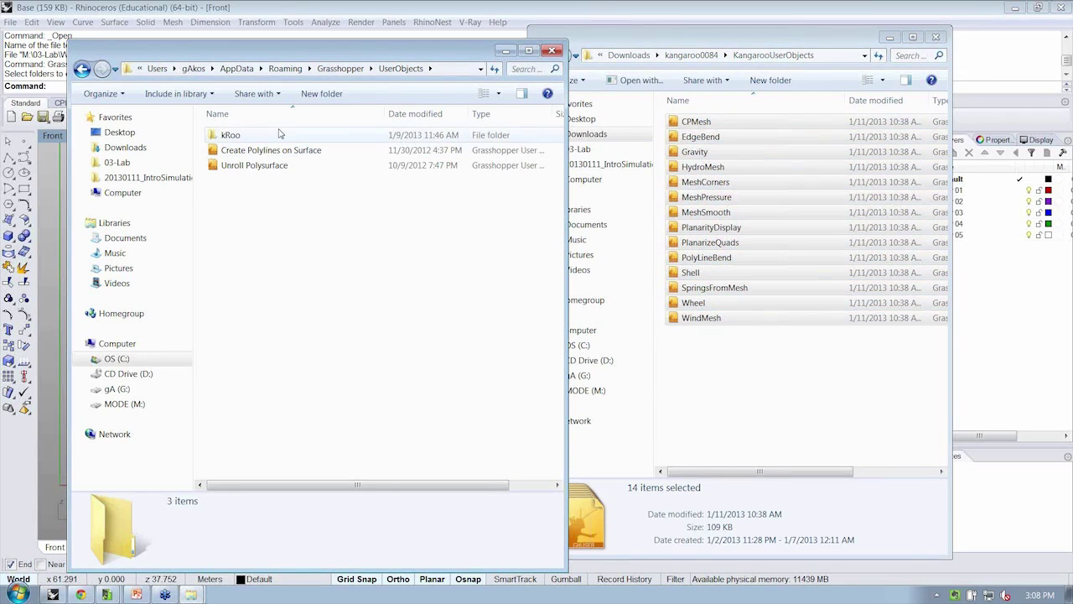
pyautogui.moveTo(281, 134); pyautogui.dragTo(204, 151)
pyautogui.click(248, 136)
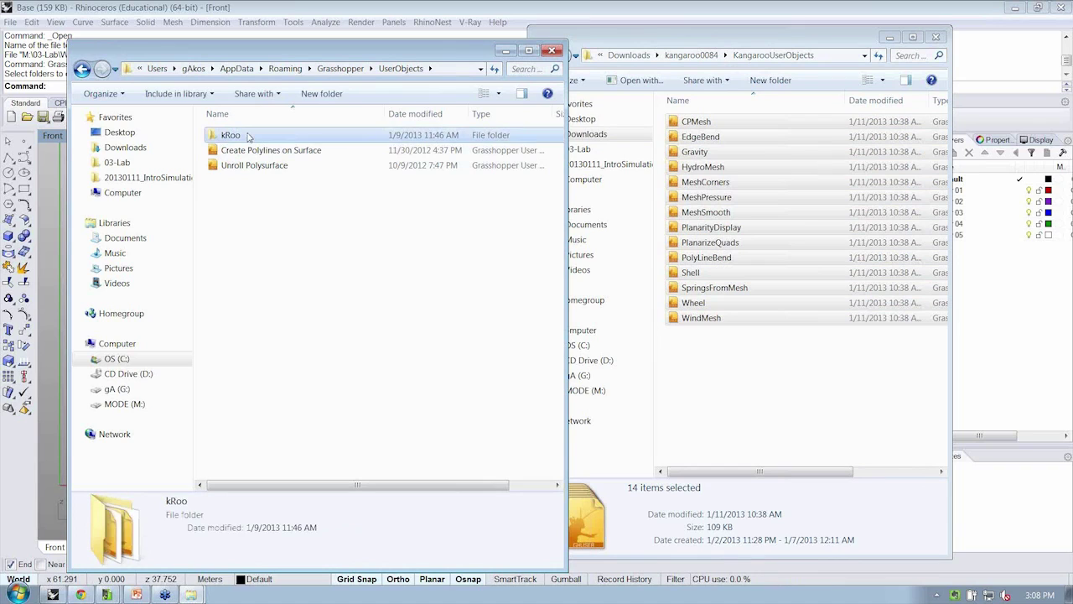
pyautogui.hotkey('shift', 'Delete')
pyautogui.press('Return')
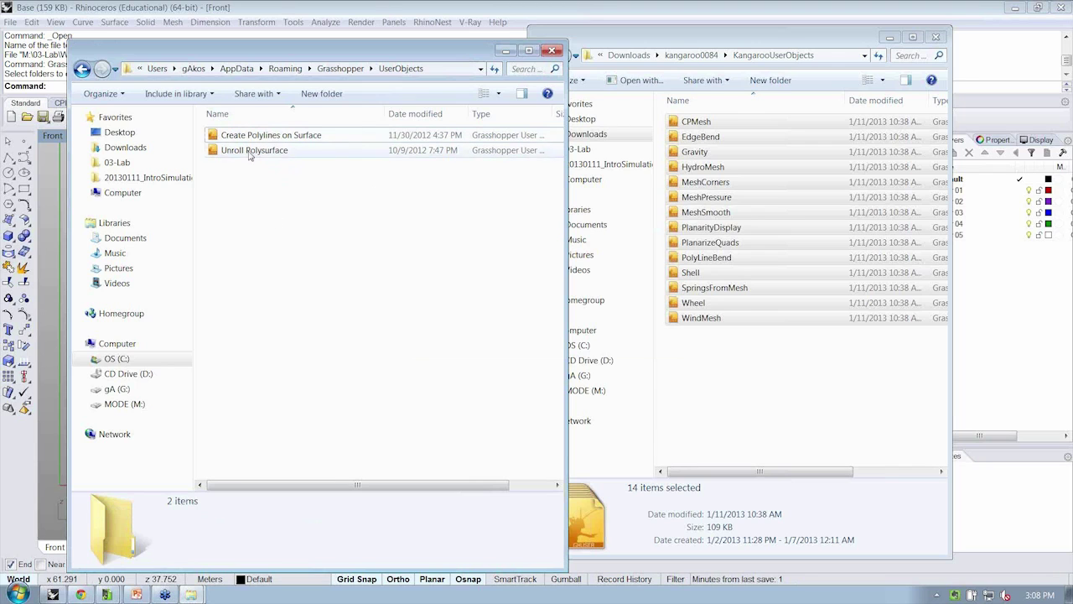
pyautogui.moveTo(715, 362); pyautogui.dragTo(314, 282)
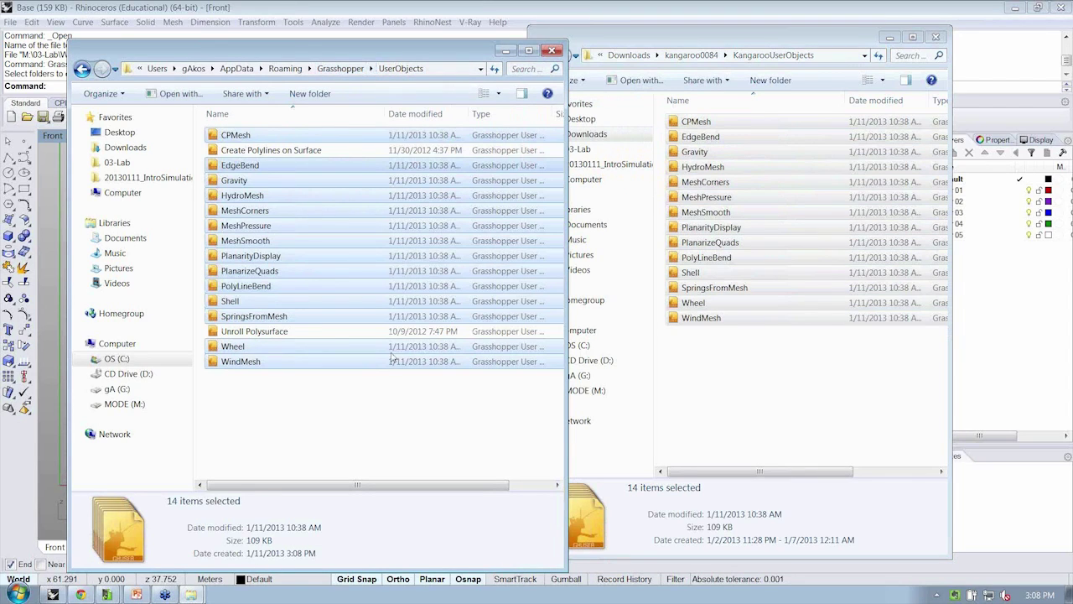
pyautogui.click(484, 7)
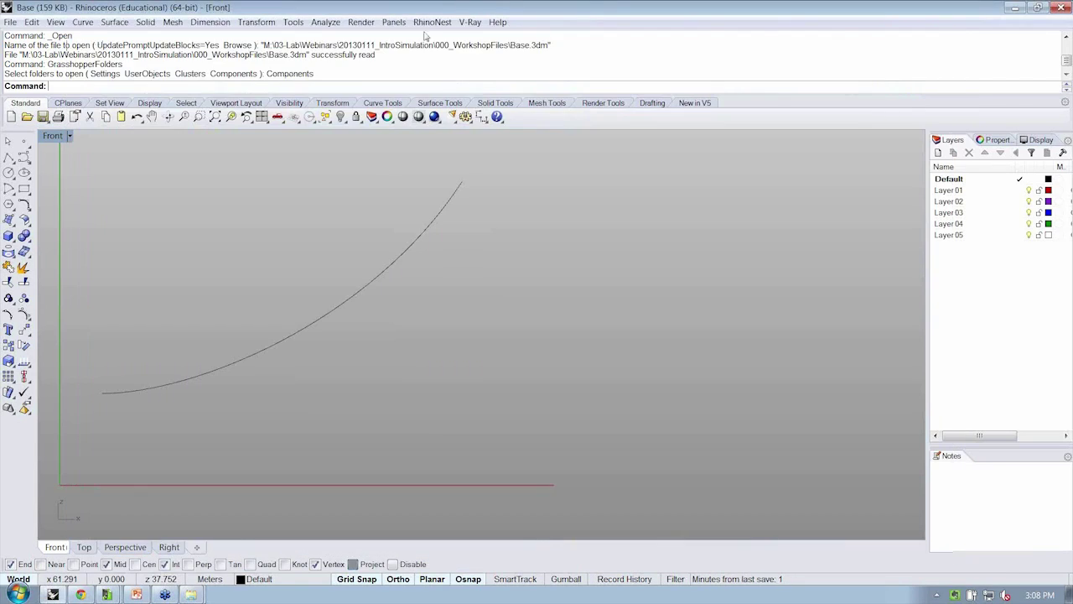
# Launch Grasshopper from Rhino's command line
pyautogui.write('G')
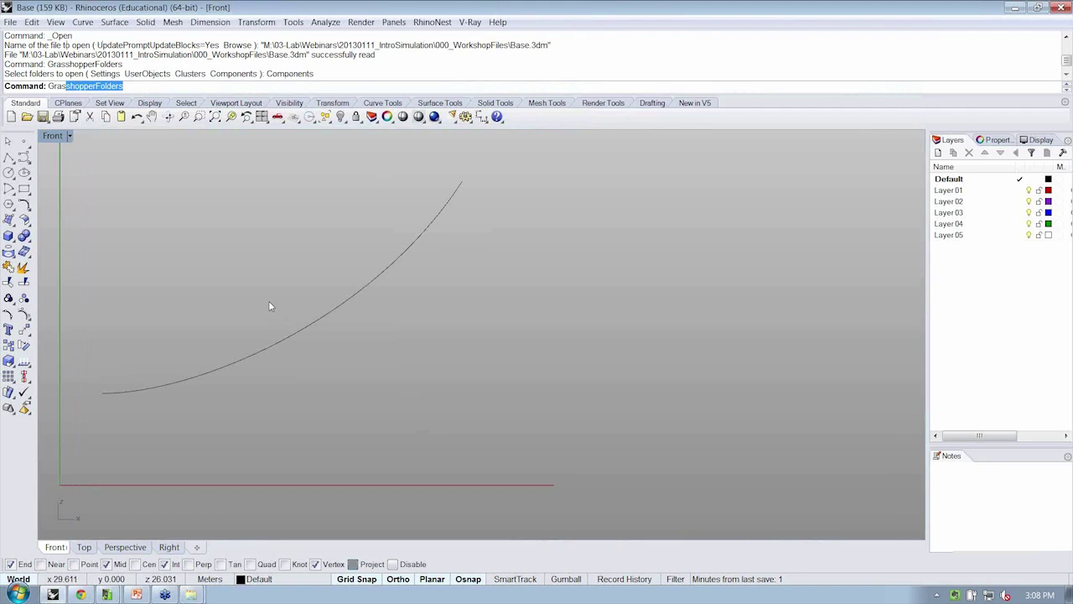
pyautogui.write('ras')
pyautogui.press('Down')
pyautogui.press('Return')
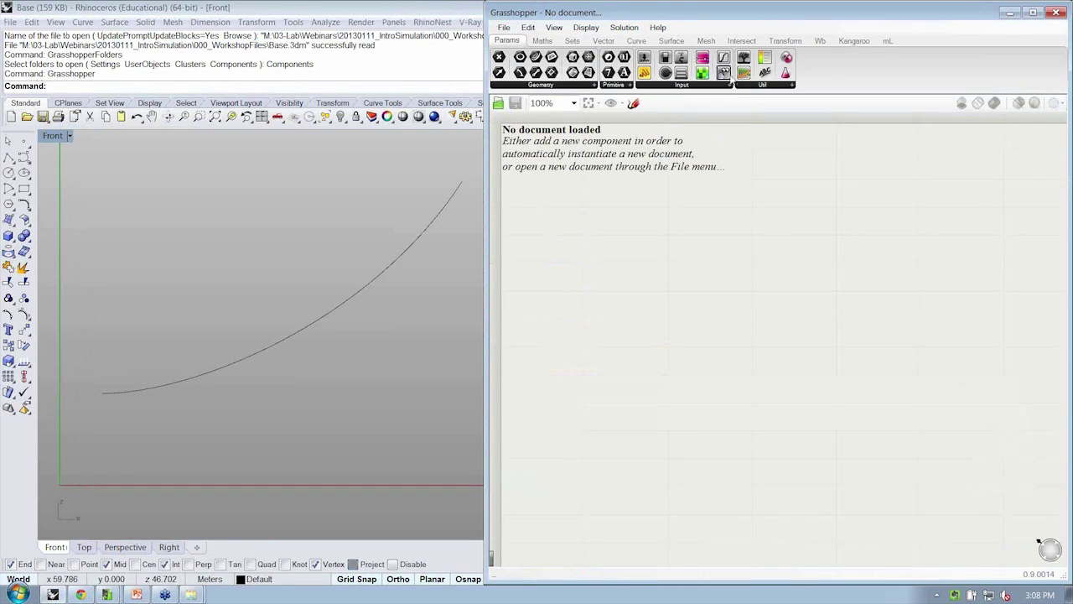
# Show the Kangaroo tab with its Forces, Kangaroo and expanded Utility components
pyautogui.click(859, 40)
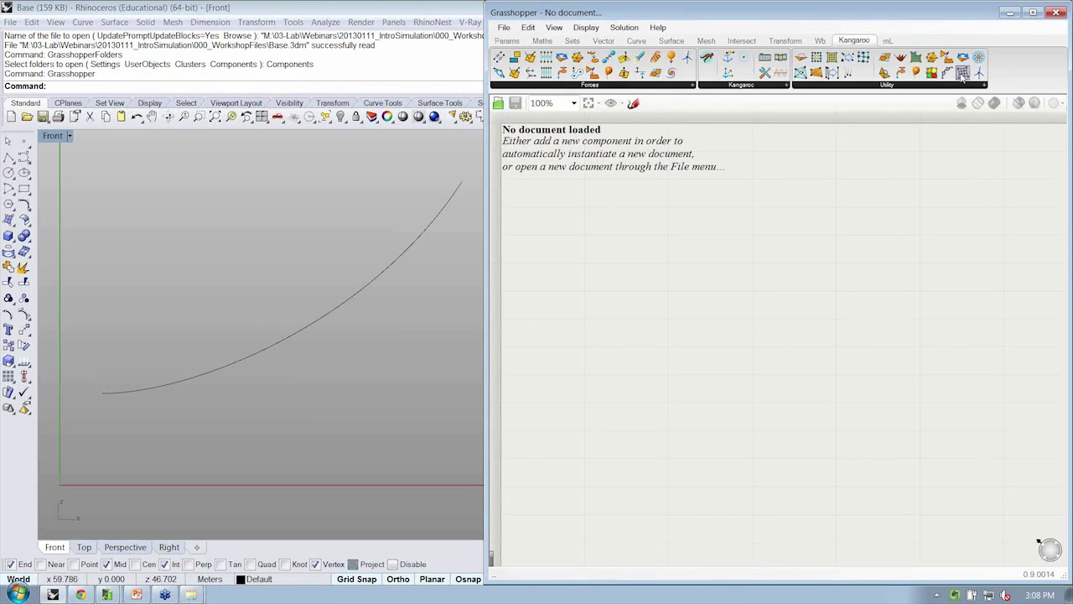
pyautogui.click(826, 85)
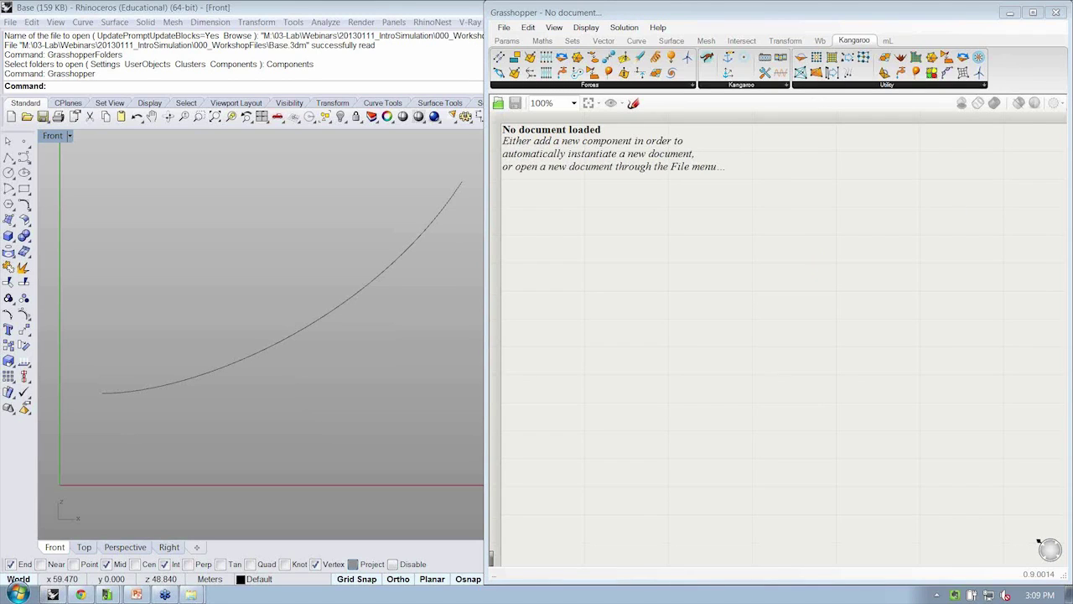
pyautogui.click(975, 378)
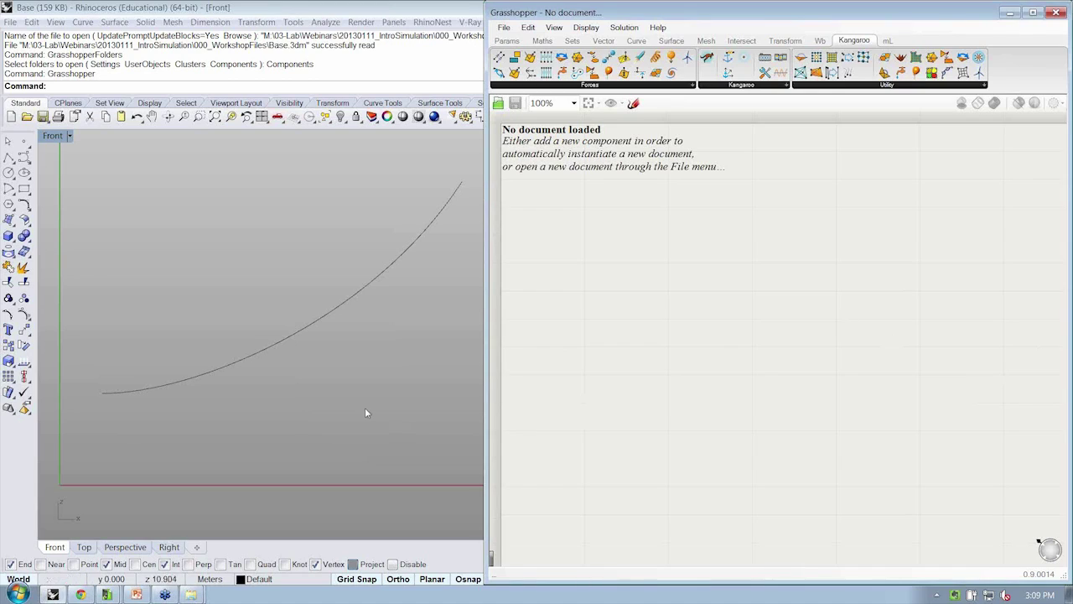
pyautogui.click(136, 594)
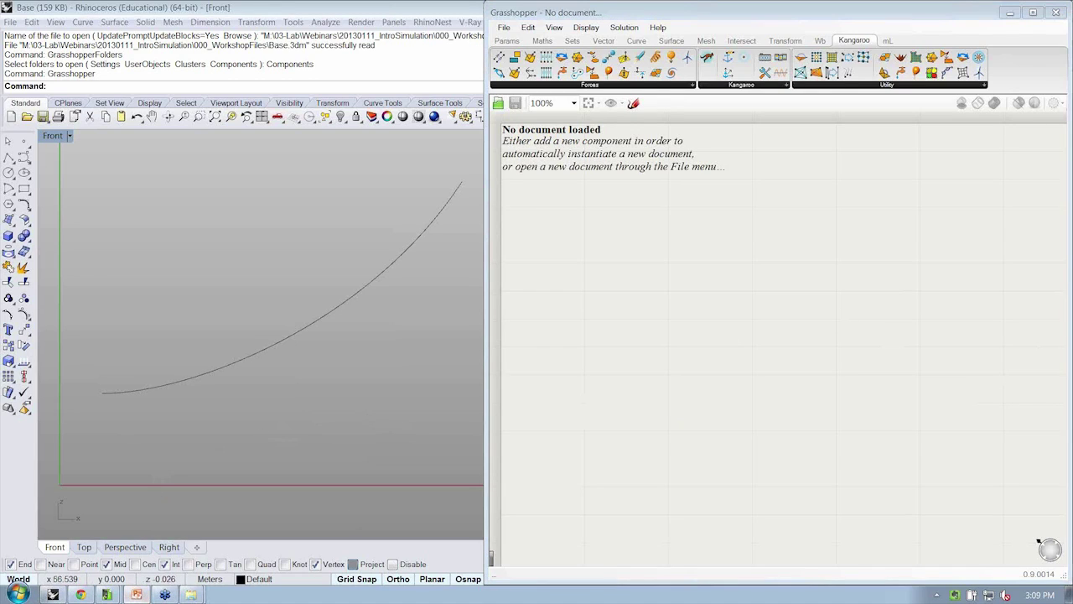